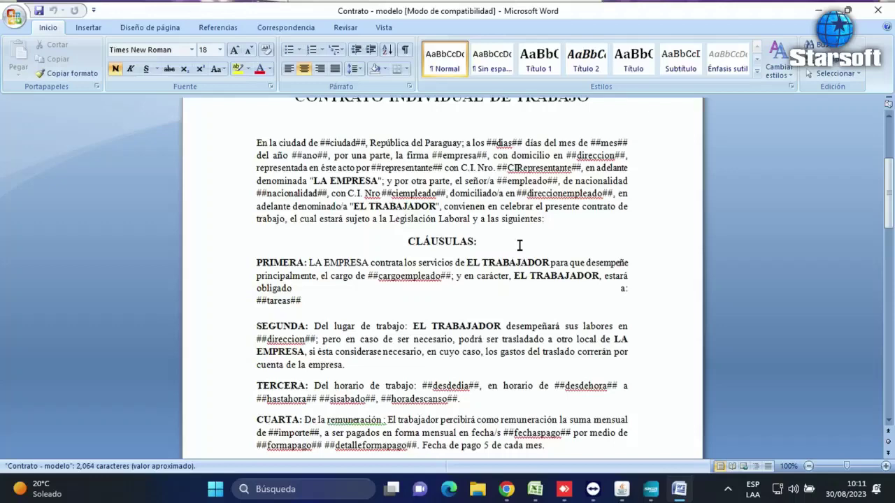
Step: Review the employment contract template through to the signature lines and close the document
scroll(520, 245, down, 1)
scroll(520, 246, down, 5)
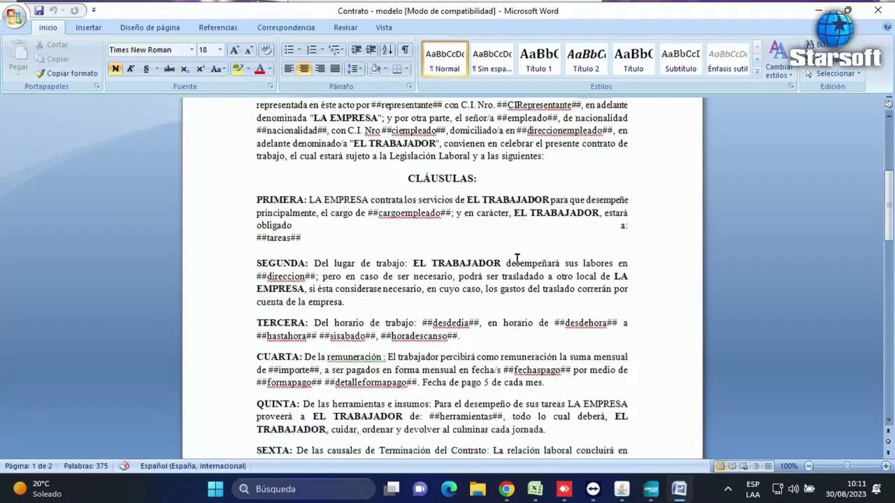
scroll(467, 343, down, 9)
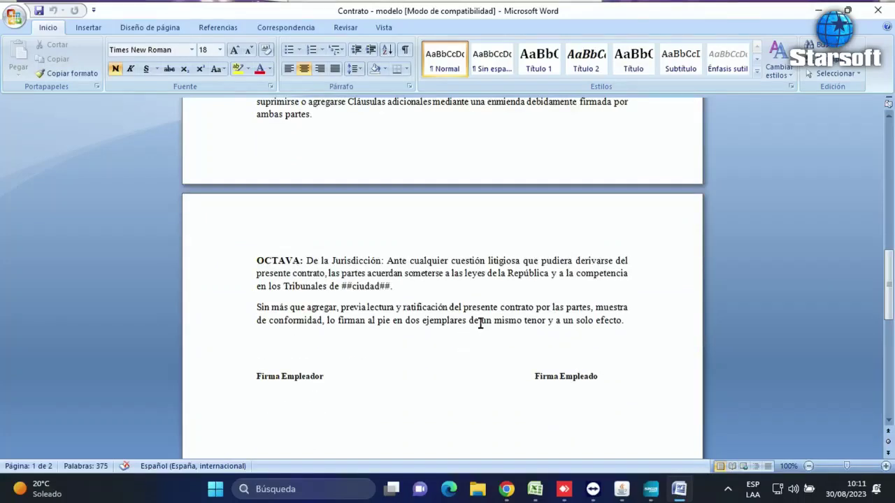
click(878, 11)
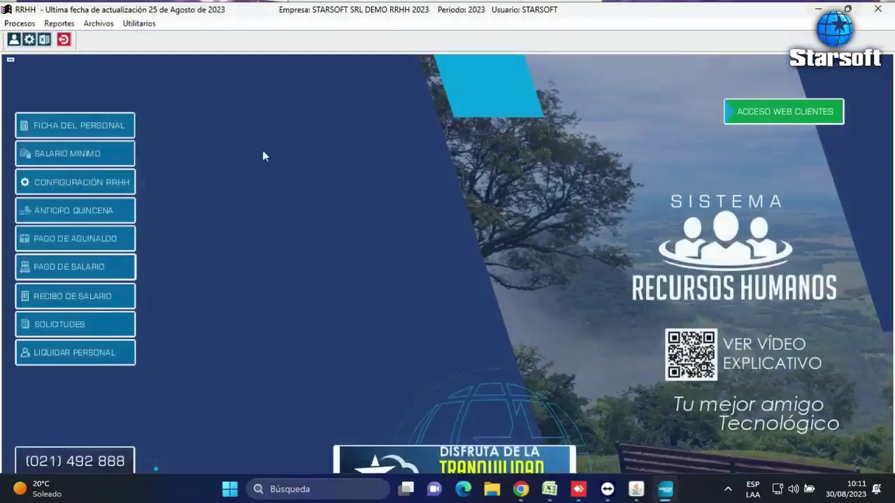
Step: Open the labor certificate template for modification, review its placeholder text and signature block, and close it
click(99, 23)
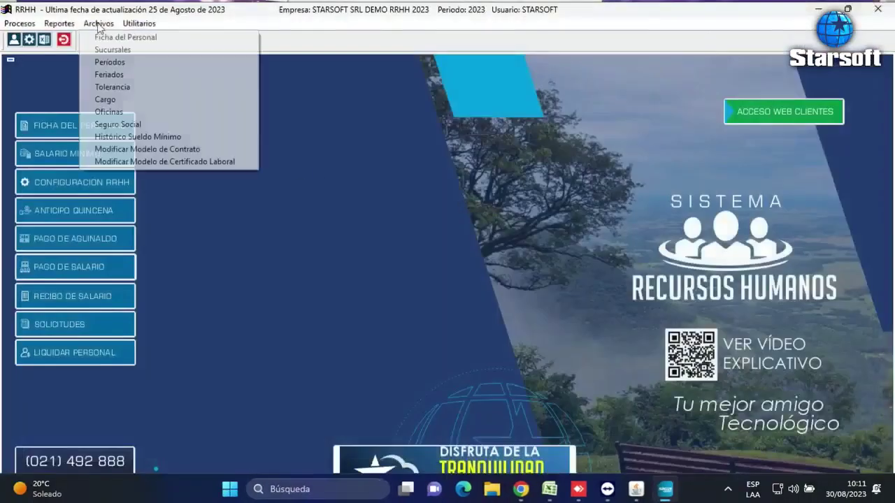
click(160, 162)
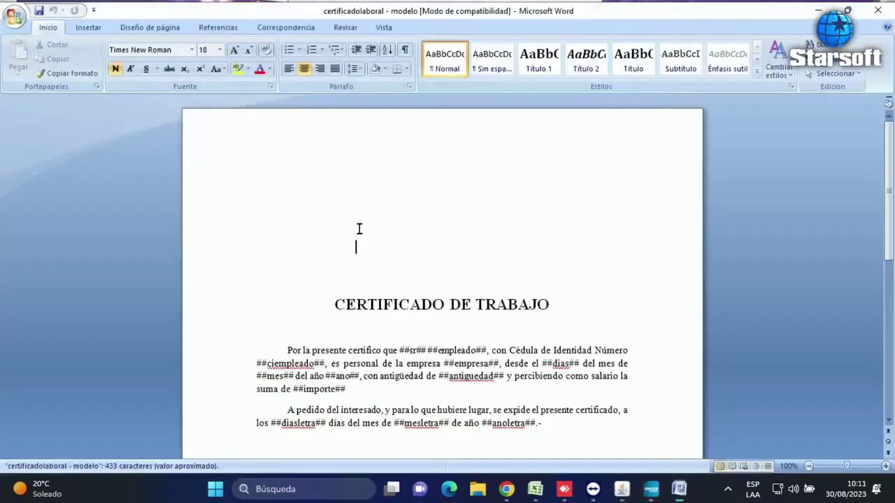
scroll(385, 257, down, 5)
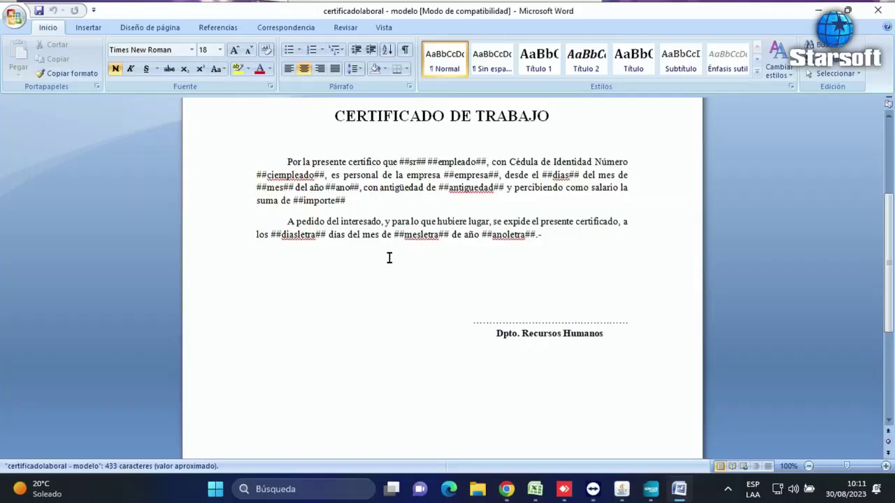
scroll(396, 252, up, 2)
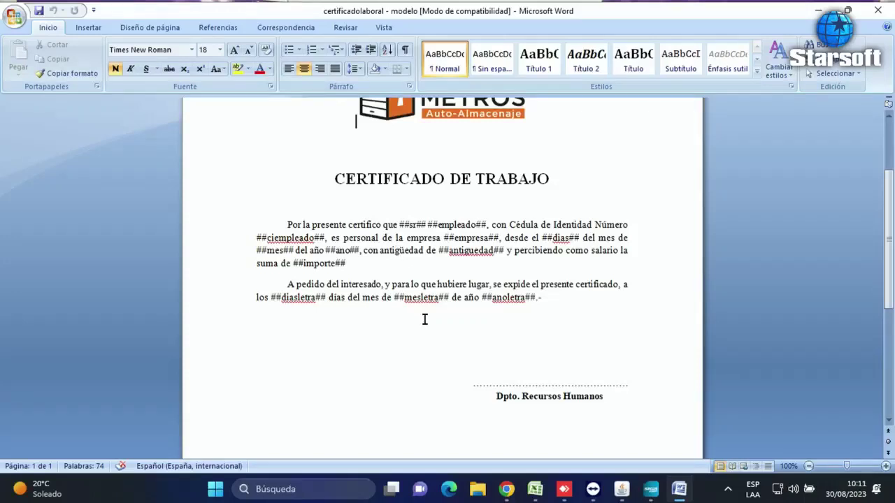
click(878, 10)
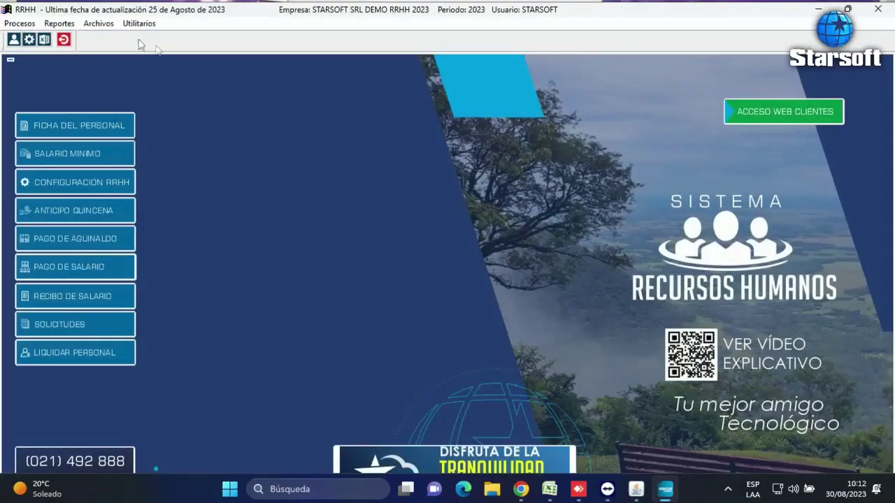
Step: Open the personnel records list and open the fourth employee's record for editing
click(104, 24)
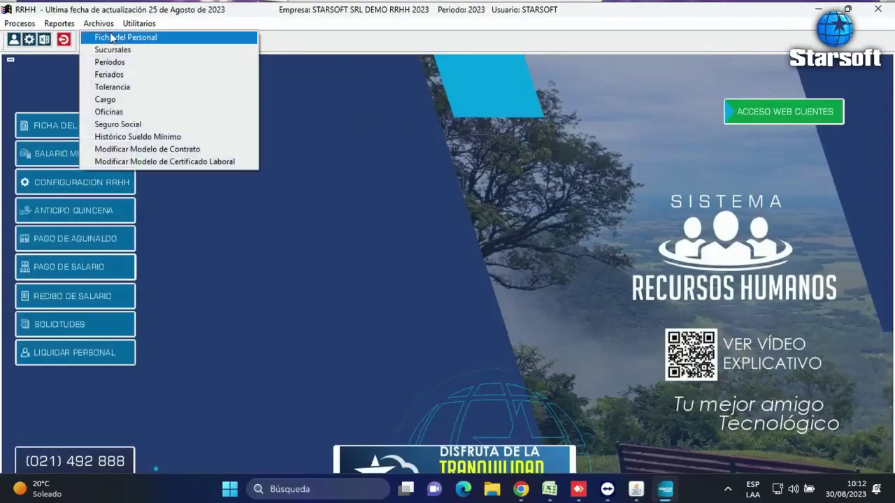
click(113, 36)
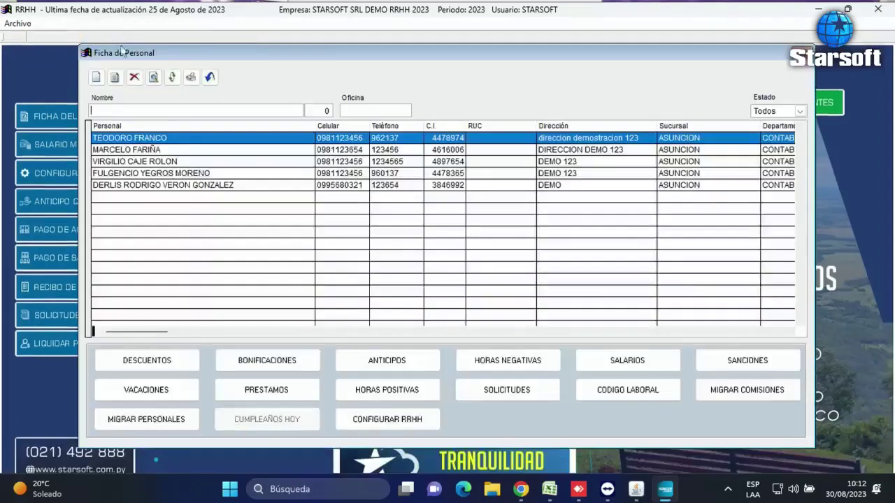
click(170, 135)
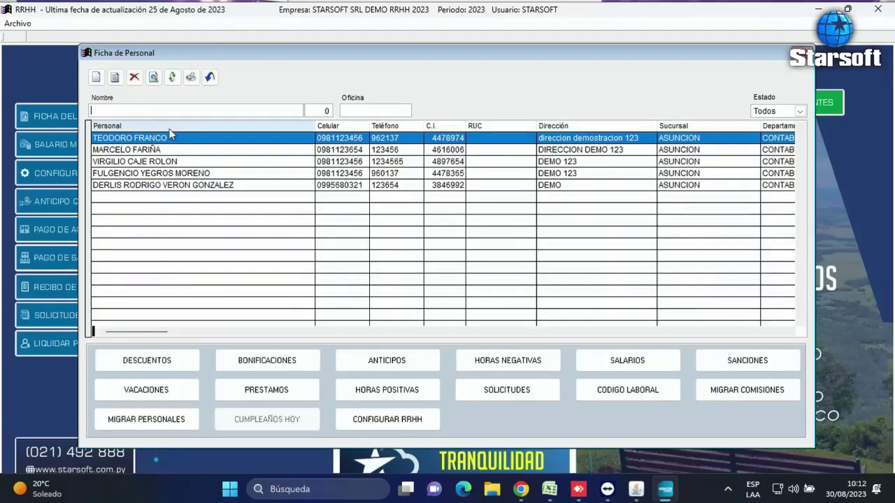
click(153, 173)
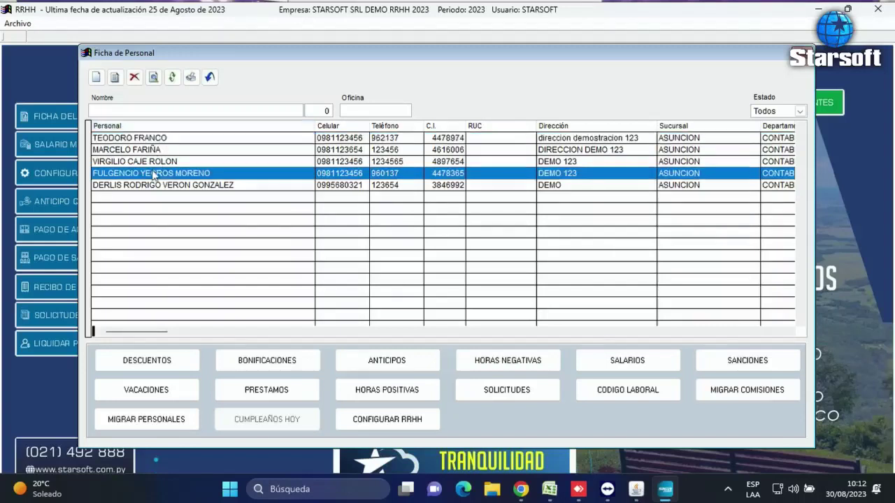
click(116, 78)
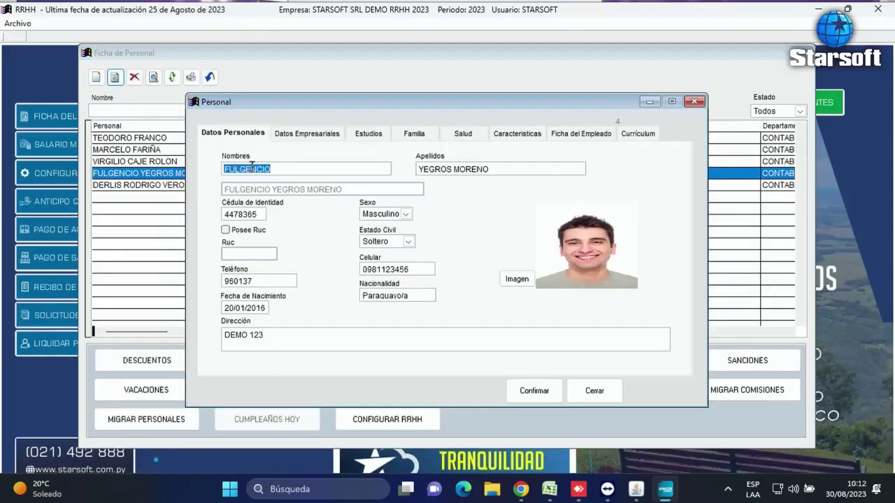
Step: Examine the employee's personal data fields in order, from the surname through ID, marital status, phone, nationality and address
key(Tab)
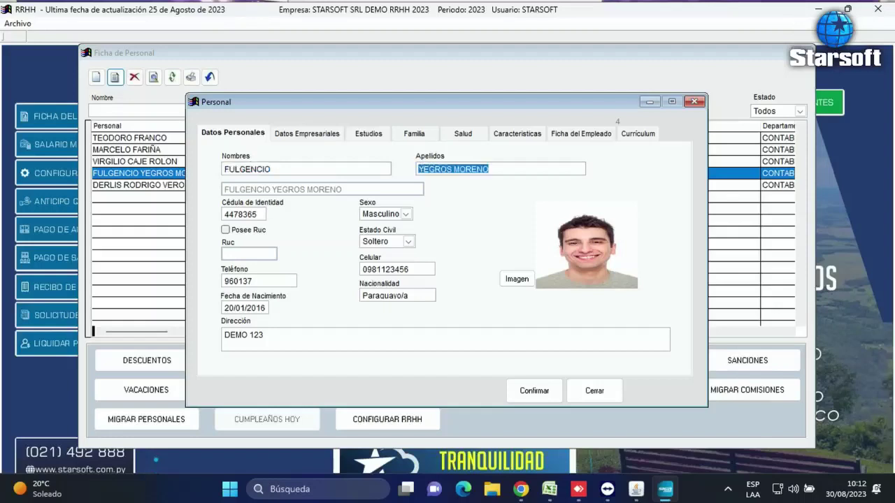
key(Tab)
key(Tab)
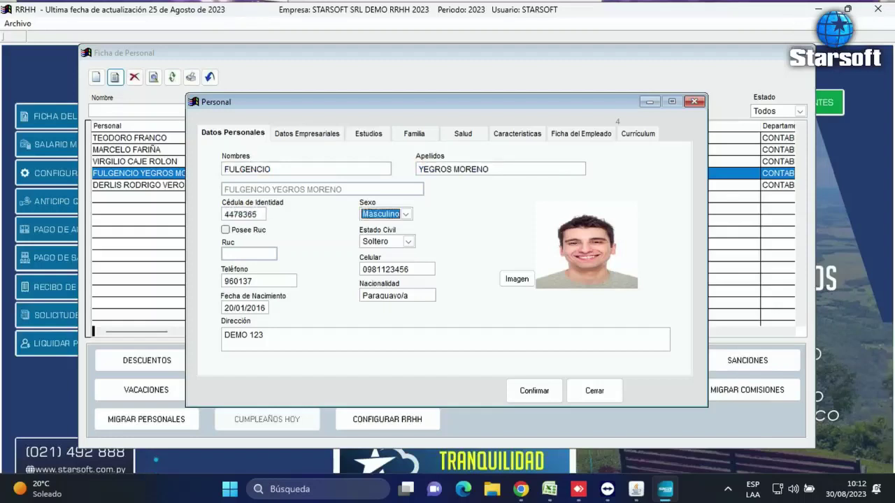
key(Tab)
key(Tab)
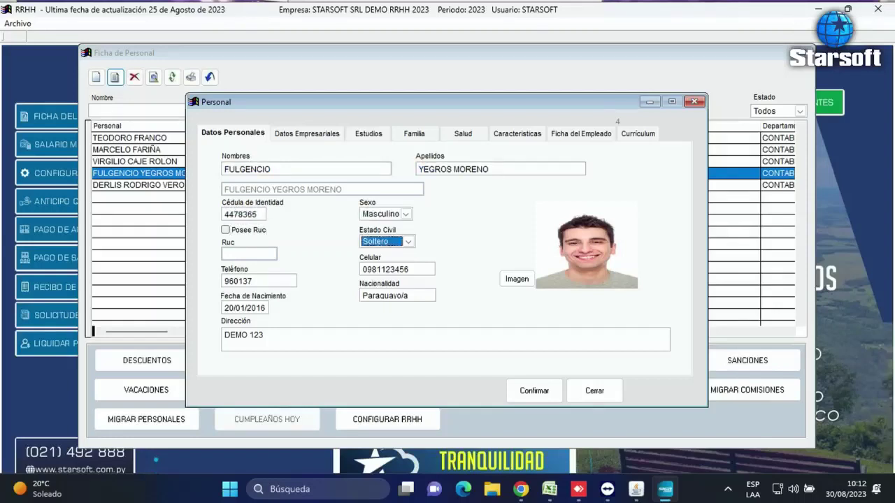
key(Tab)
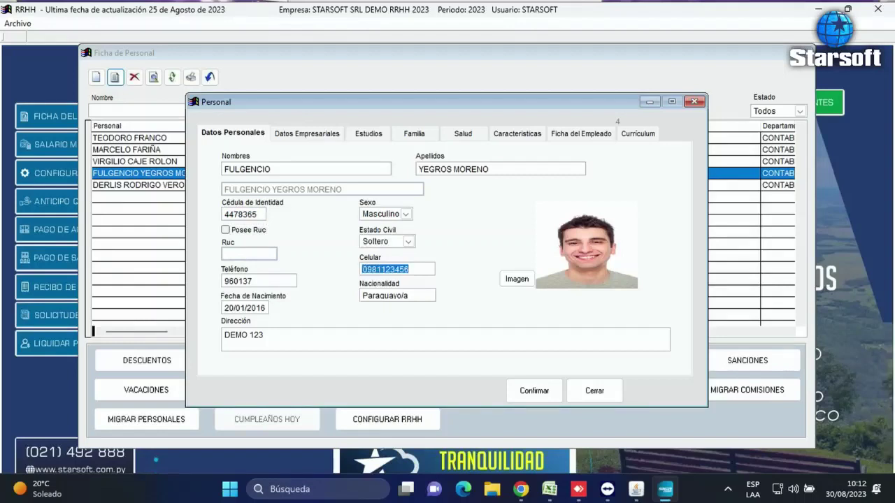
key(Tab)
key(Tab)
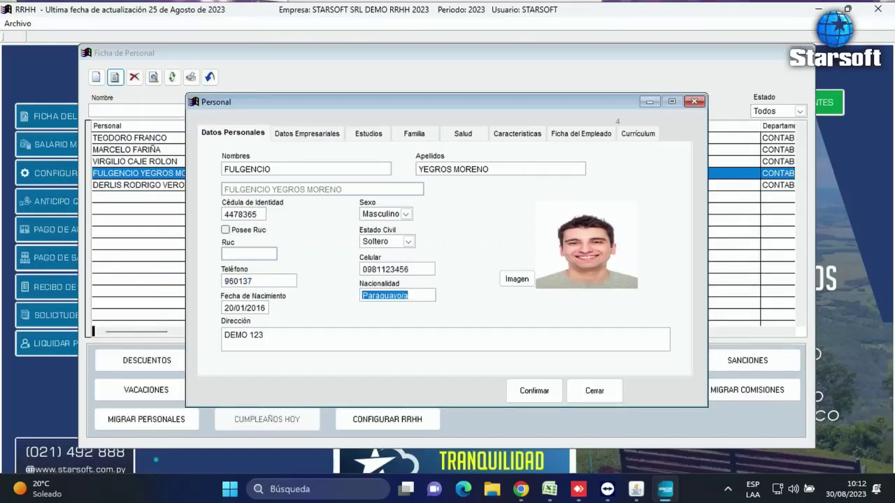
key(Tab)
key(Tab)
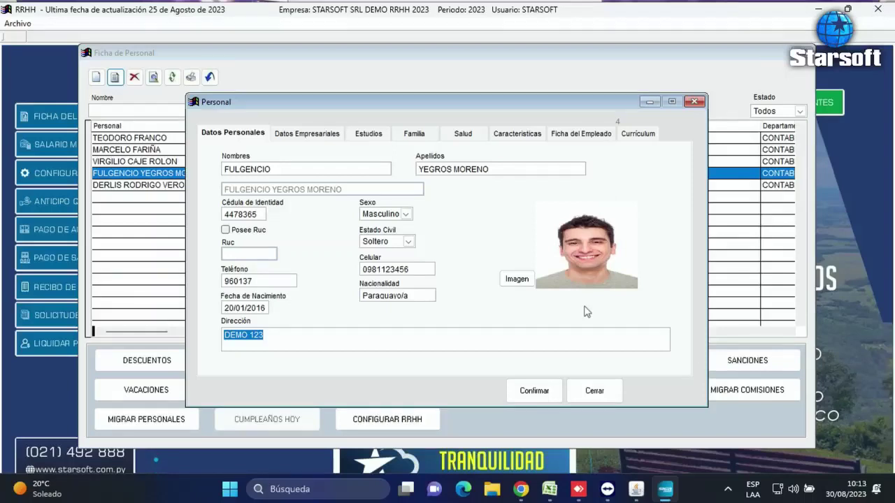
Step: In the employee's Datos Empresariales, select ASUNCION as the branch and Dependiente as the employee type
click(290, 136)
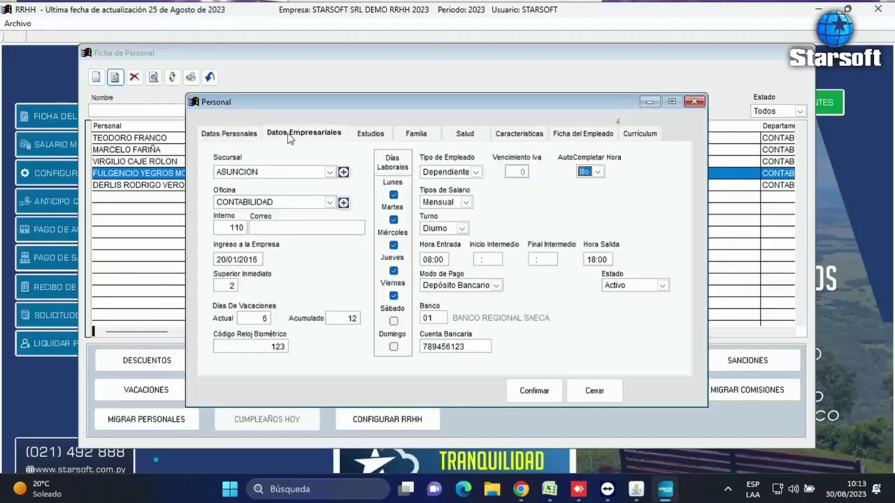
click(329, 172)
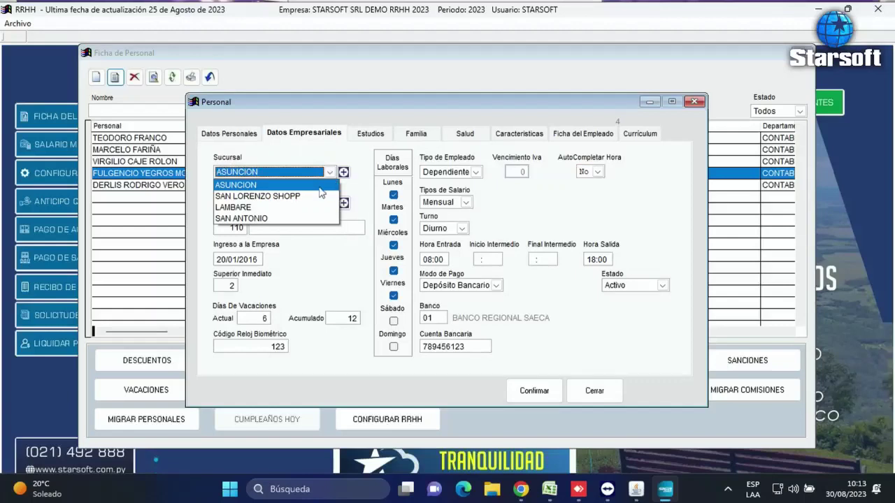
click(323, 186)
key(Tab)
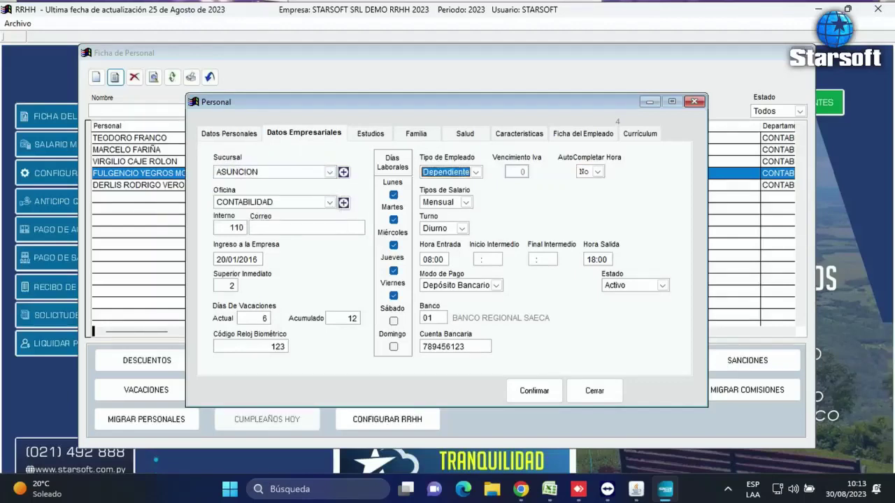
click(475, 173)
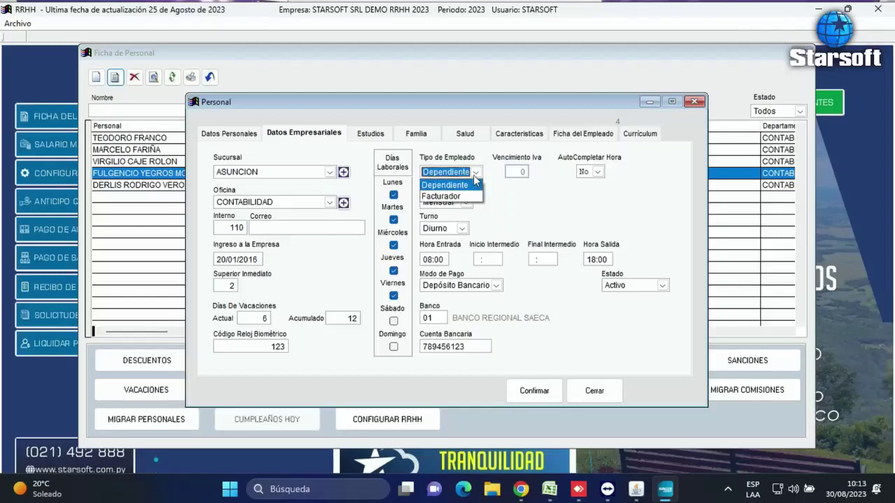
click(475, 187)
key(Tab)
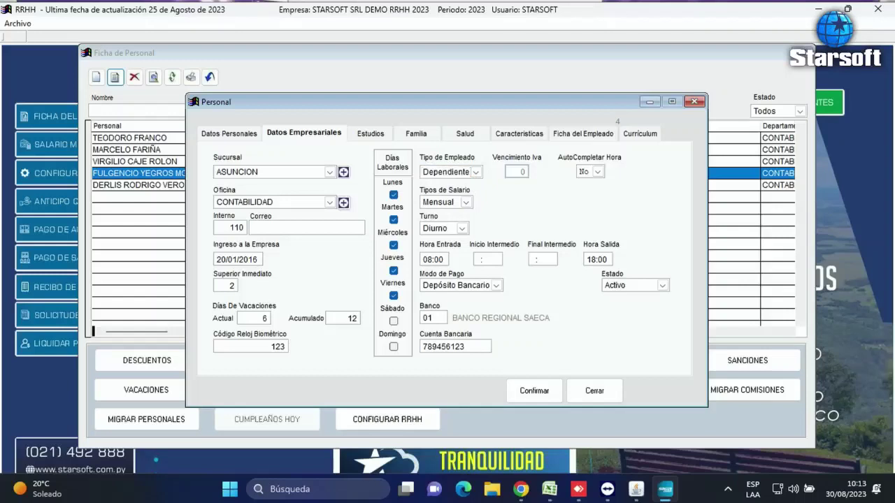
Step: Check the employee's office assignment and select Mensual as the salary type
click(329, 203)
click(330, 202)
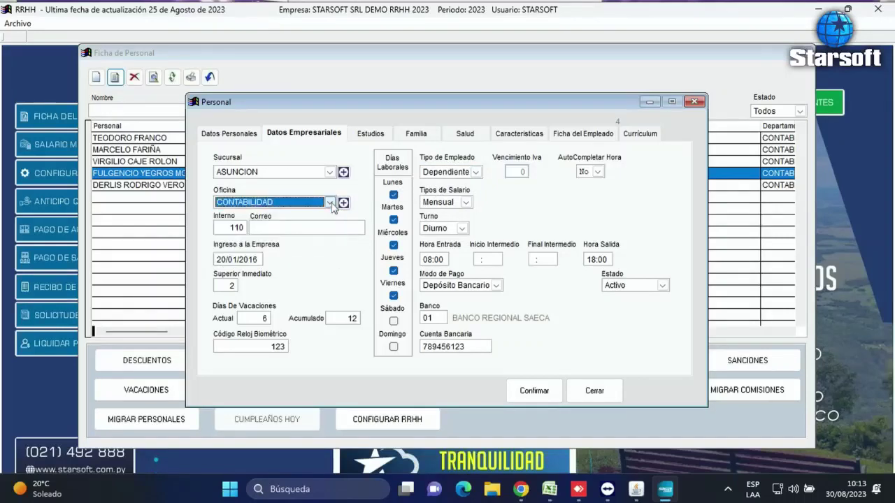
key(Tab)
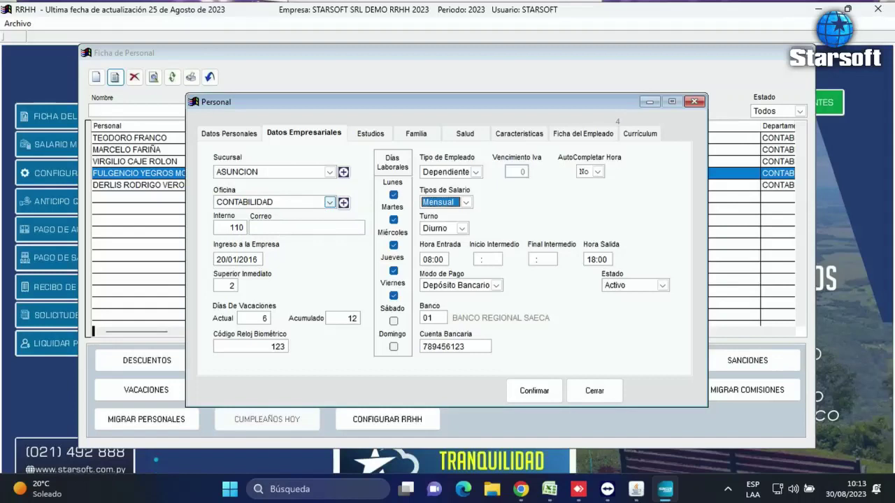
click(467, 202)
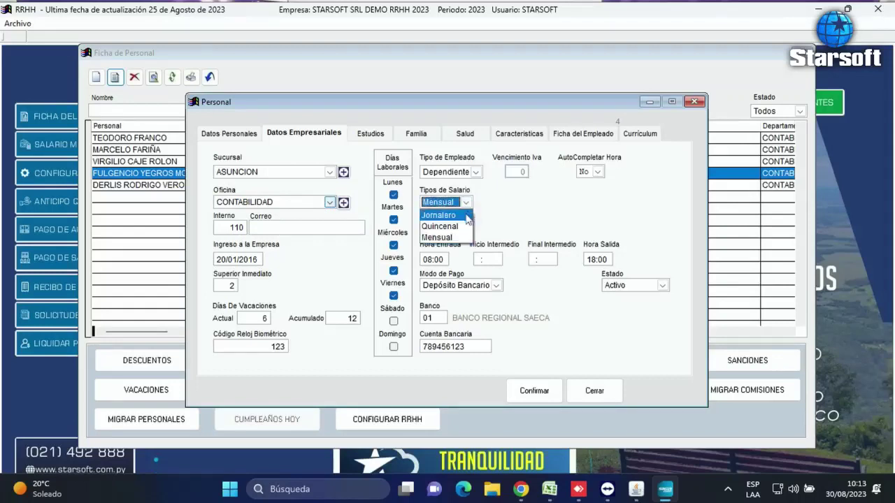
click(461, 238)
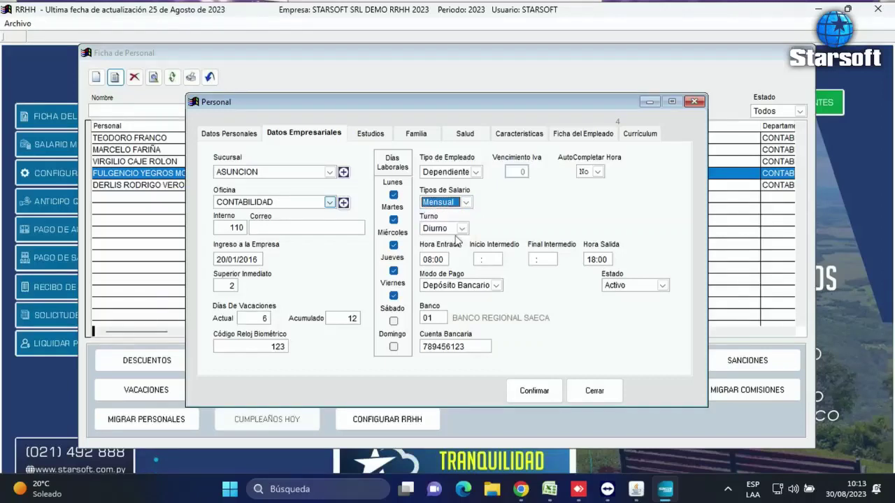
Step: Check the employee's internal extension and select Diurno as the work shift
click(230, 227)
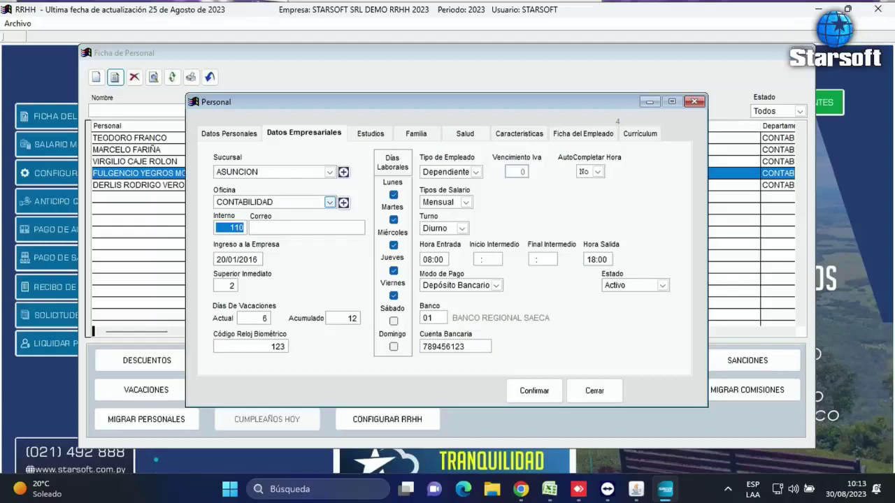
key(Tab)
key(Tab)
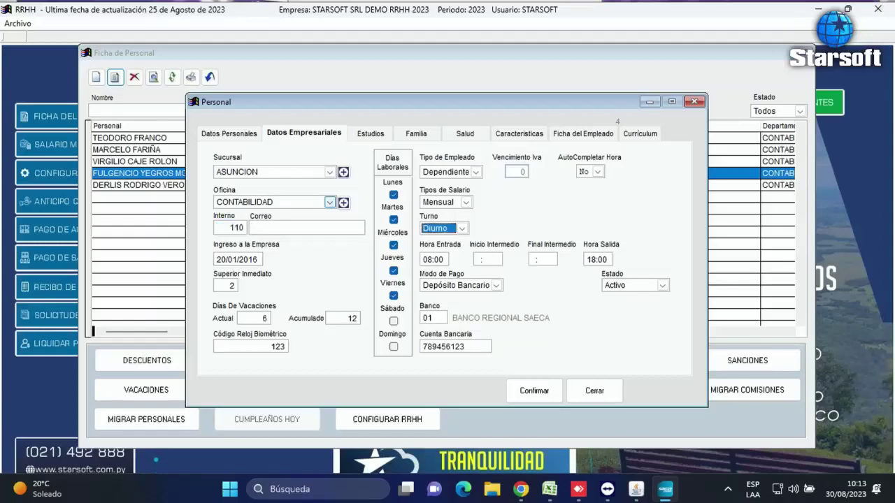
click(461, 229)
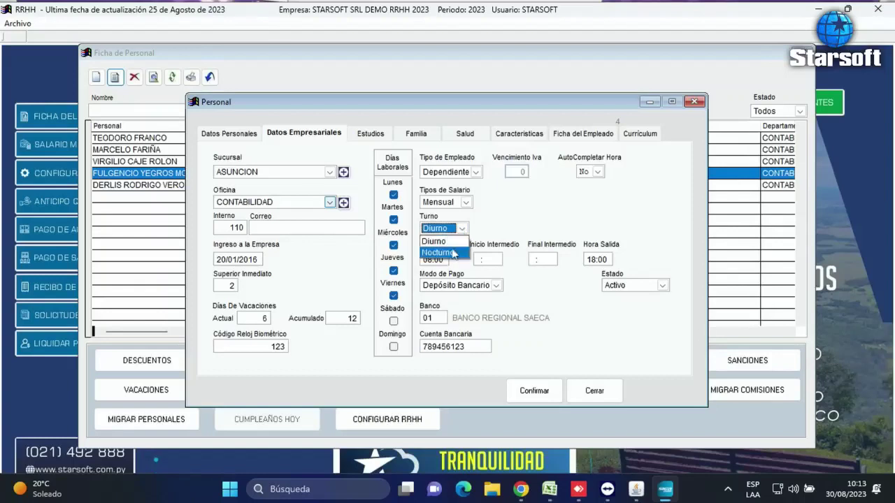
click(451, 243)
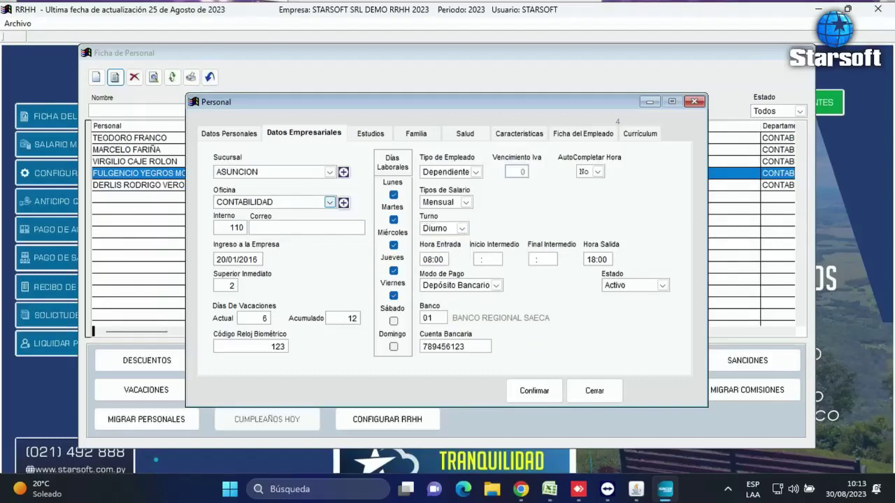
Step: Check the hire date and the entry and exit times, and set both the intermediate start and end times to 00:00
click(236, 259)
click(432, 260)
click(480, 260)
text(00000000)
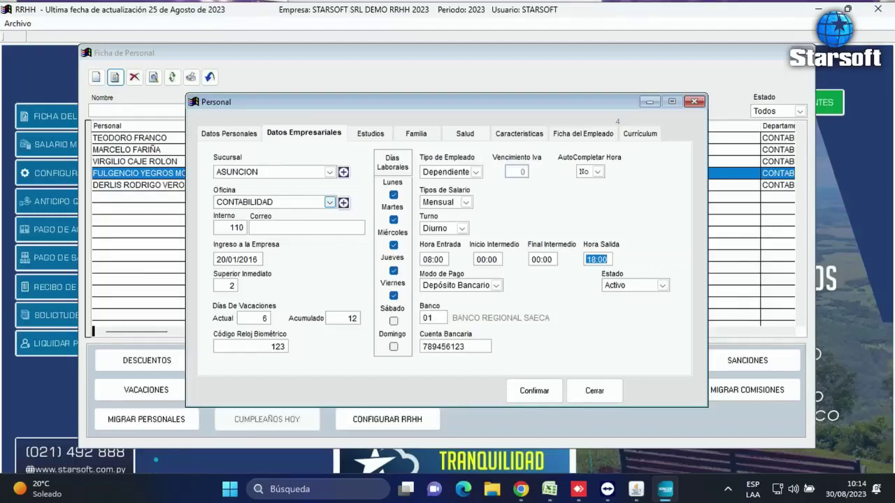
click(596, 260)
Step: Try marking Sábado and Domingo as working days for the employee, and clear both days again
click(394, 323)
click(393, 346)
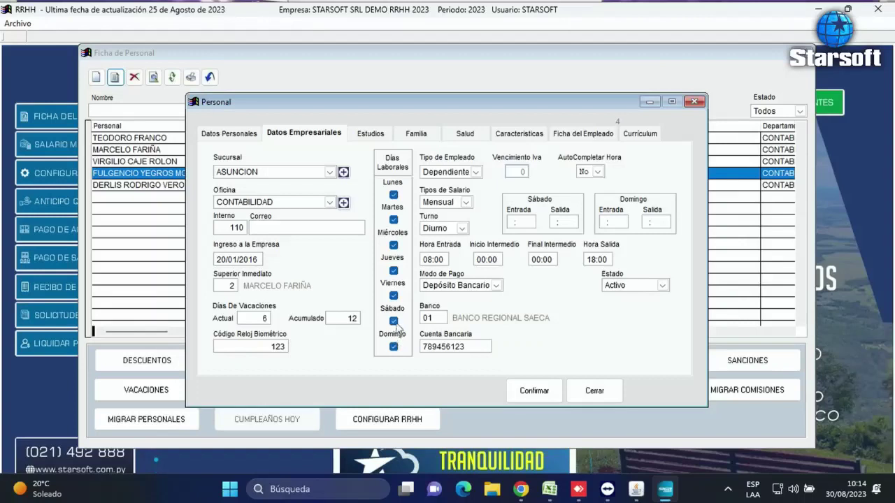
click(394, 322)
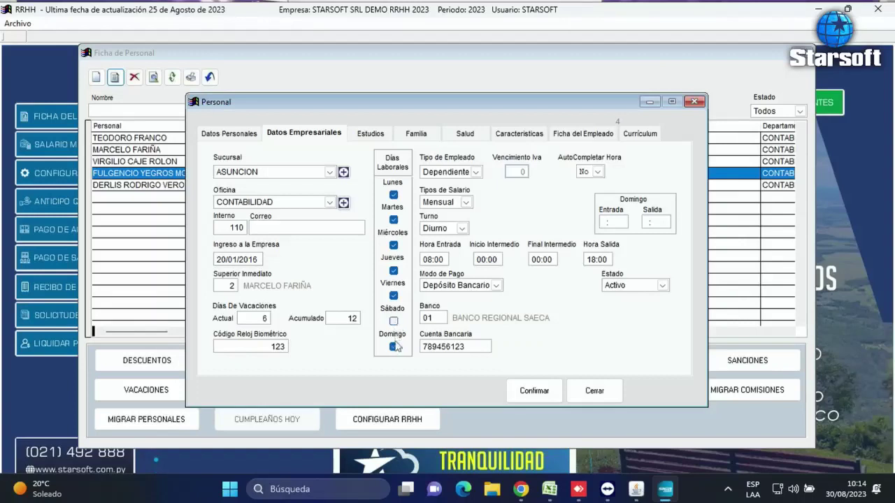
click(394, 347)
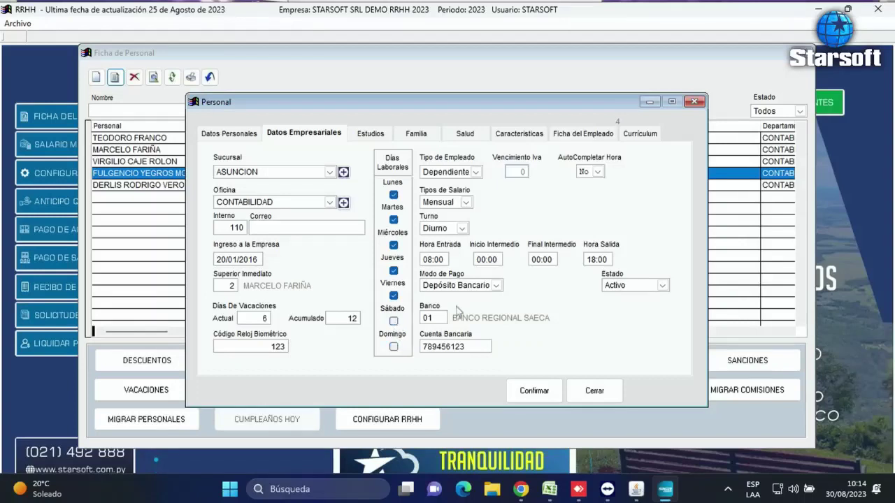
Step: Review the payment method options, keeping Depósito Bancario, and check the employee's status and bank
click(496, 285)
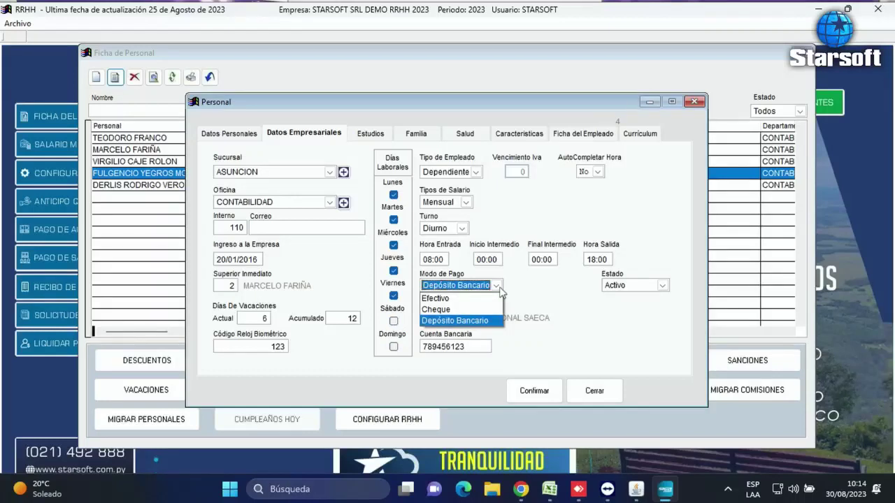
click(501, 287)
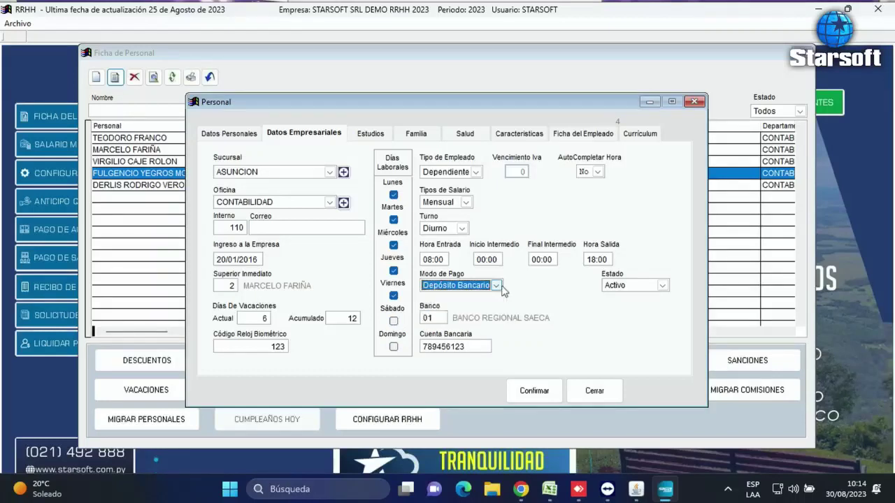
key(Tab)
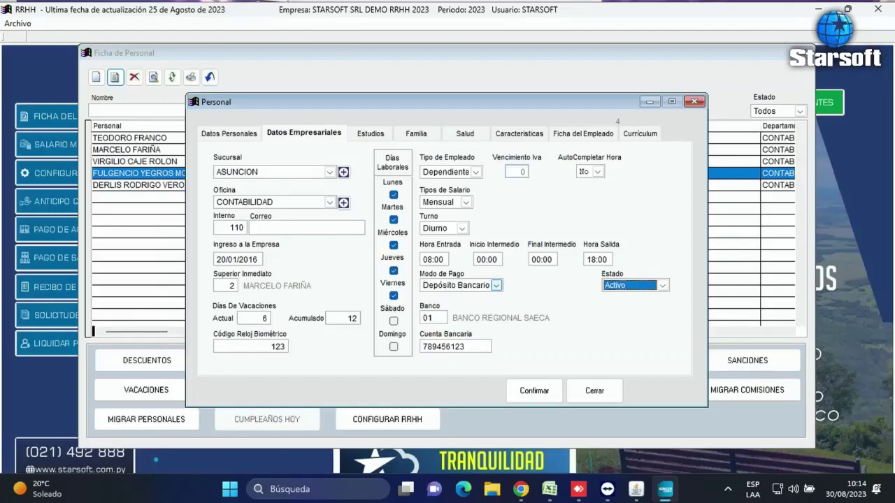
key(Tab)
key(Tab)
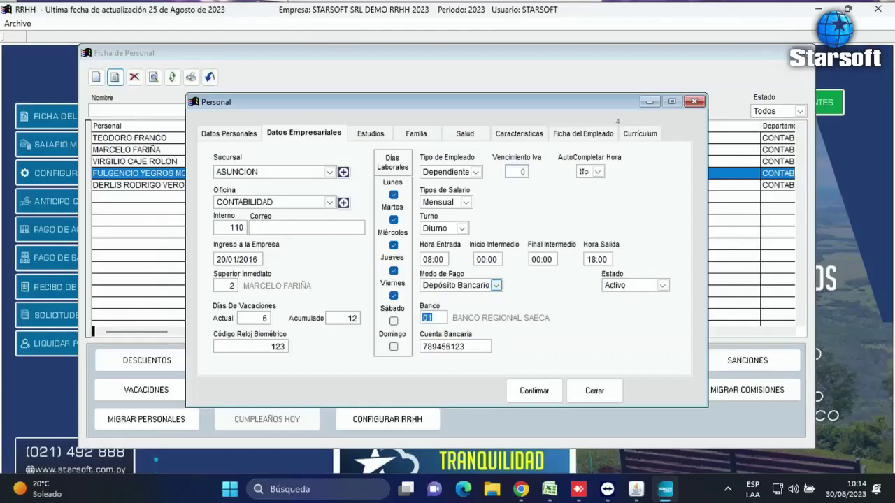
Step: Check the employee's immediate supervisor, current and accumulated vacation days, biometric clock code and bank account
click(254, 318)
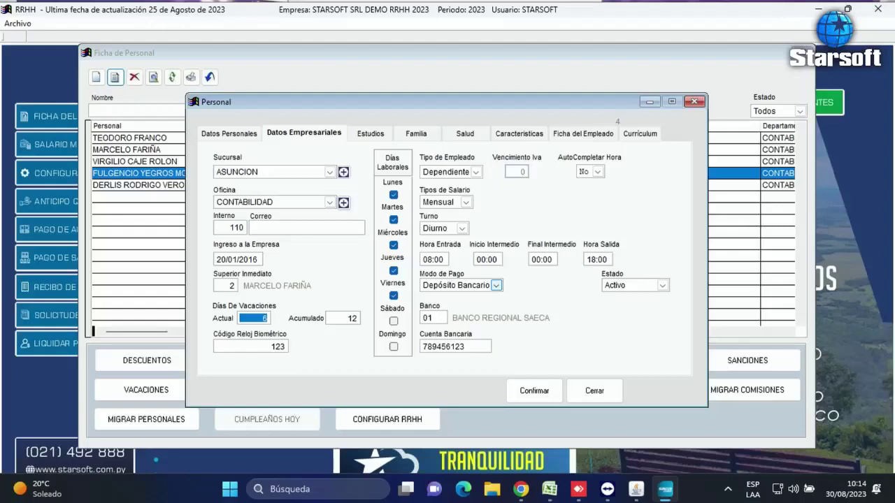
click(229, 285)
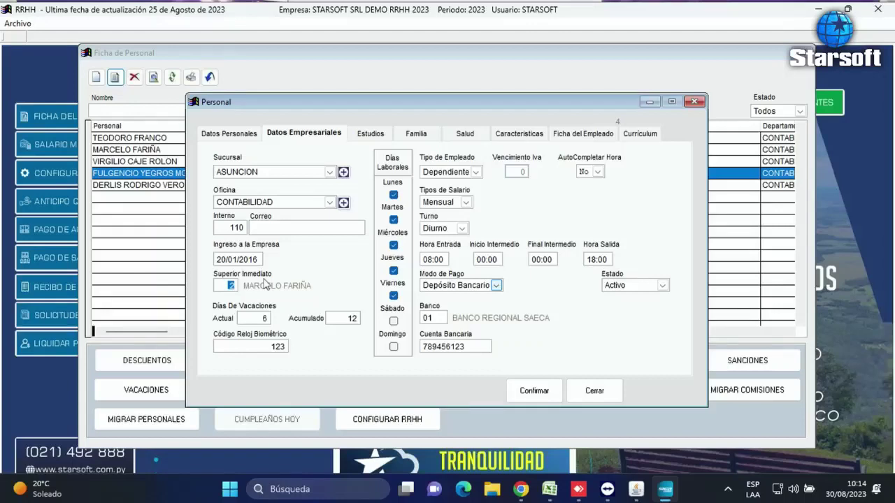
click(246, 320)
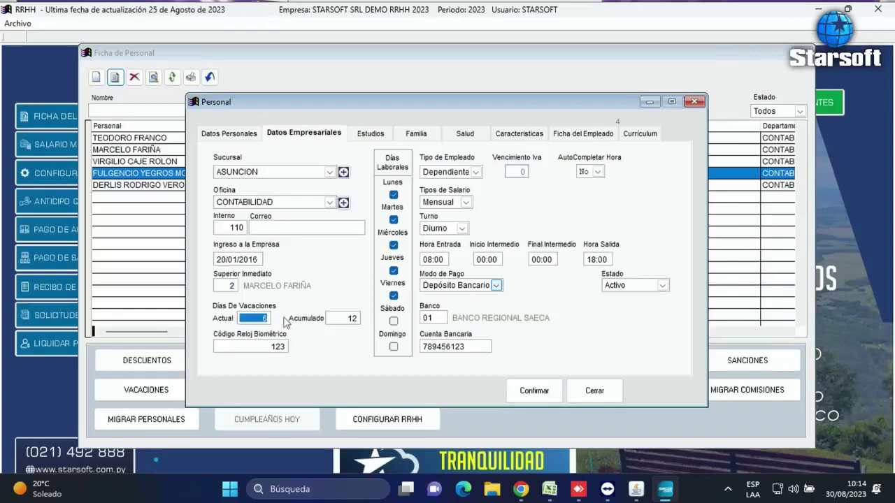
click(346, 319)
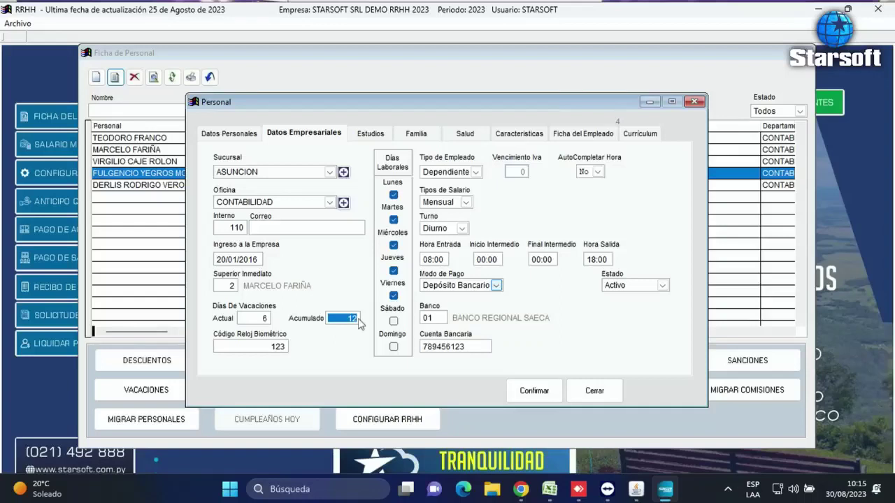
key(Tab)
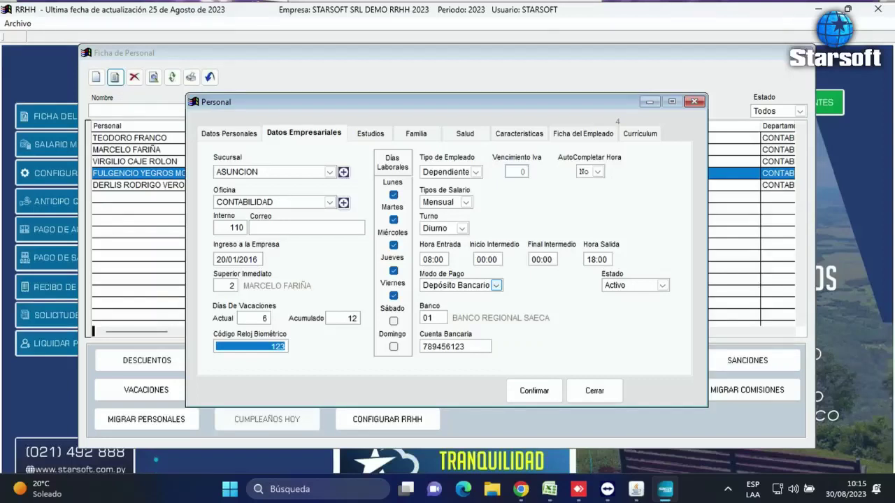
click(455, 346)
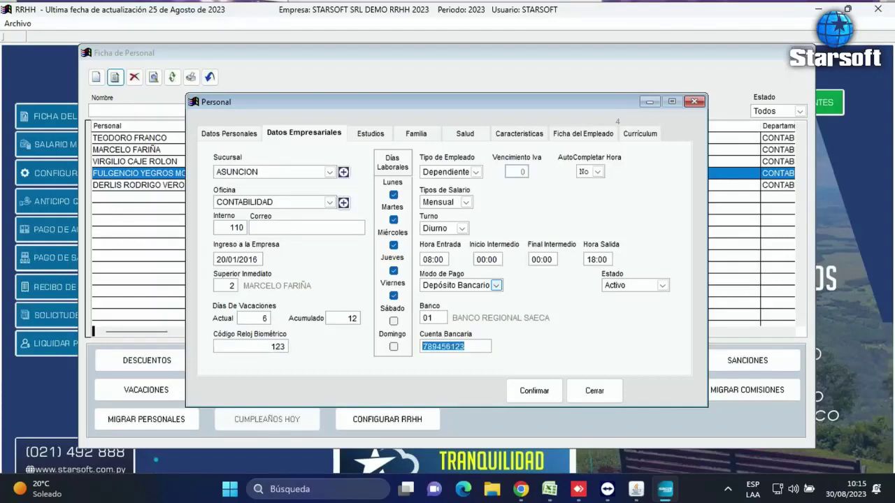
Step: Check the employee's Estudios, and review and confirm the spouse's record in Familia
click(368, 137)
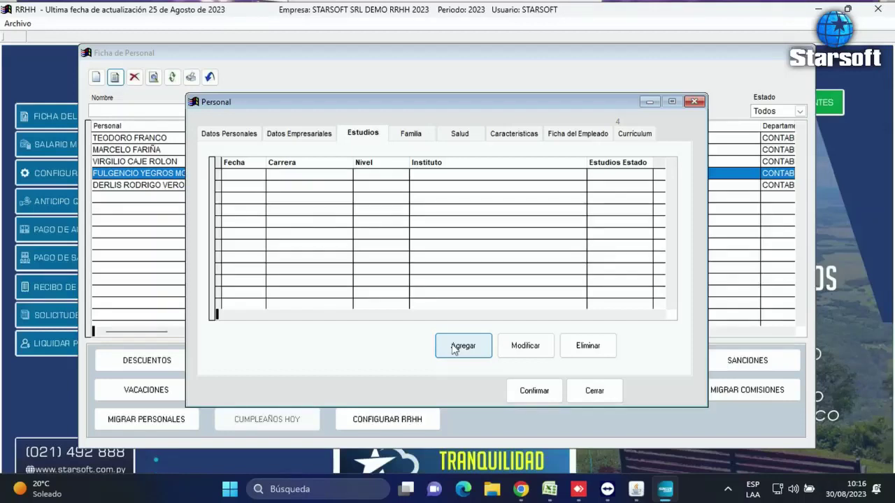
click(415, 135)
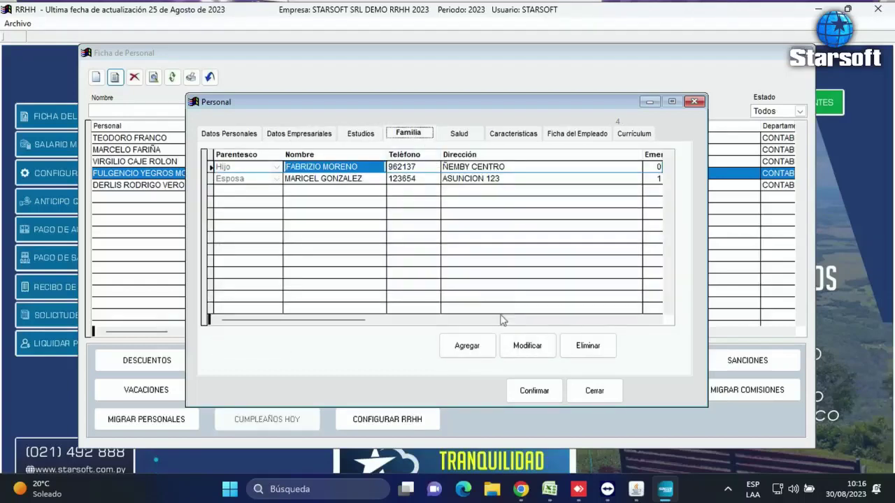
click(325, 181)
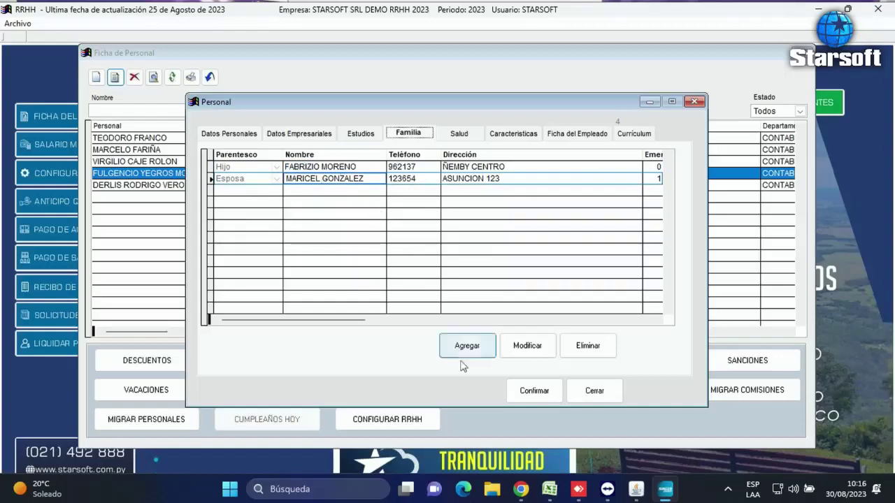
click(524, 345)
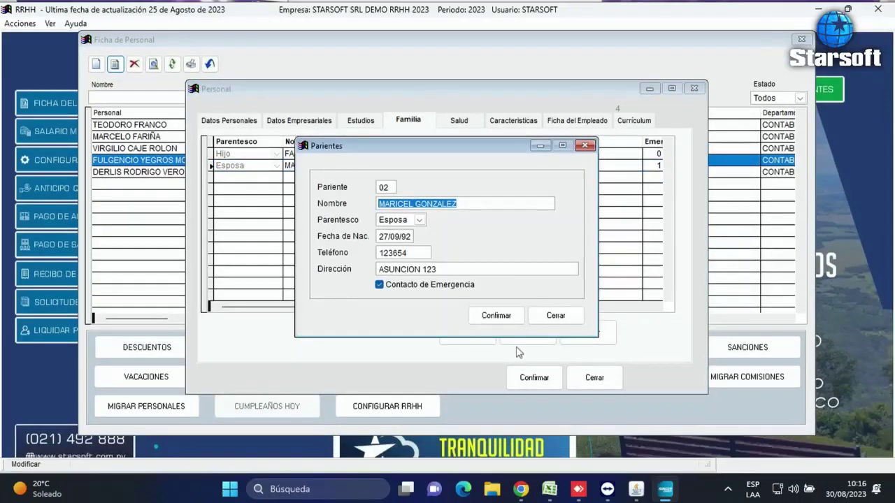
click(496, 315)
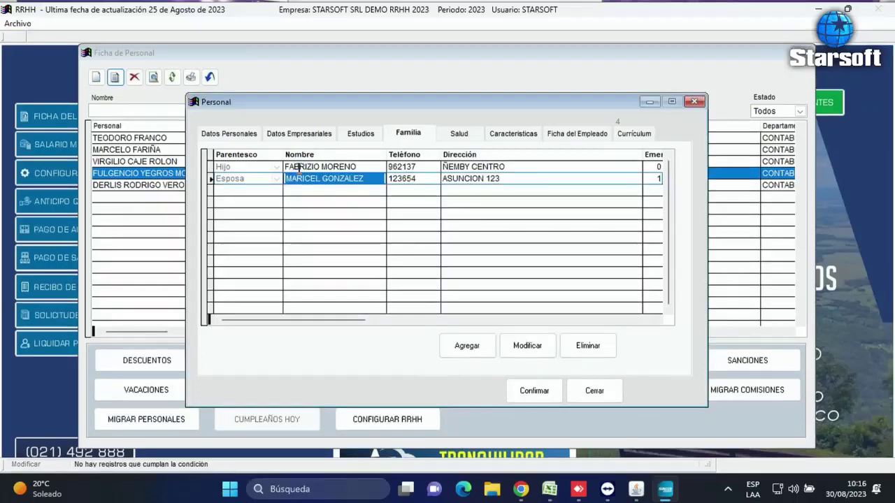
Step: Review the son's details in the family list, including the emergency contact option, and confirm the record
click(299, 167)
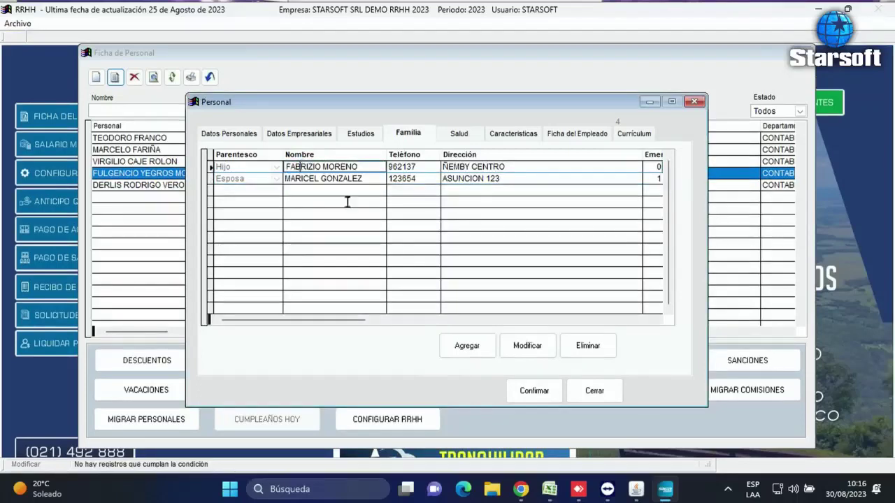
click(527, 345)
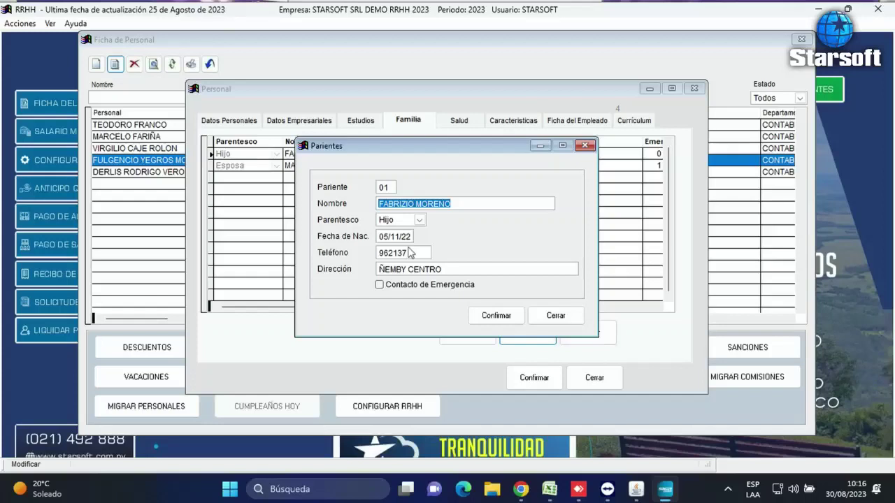
click(496, 316)
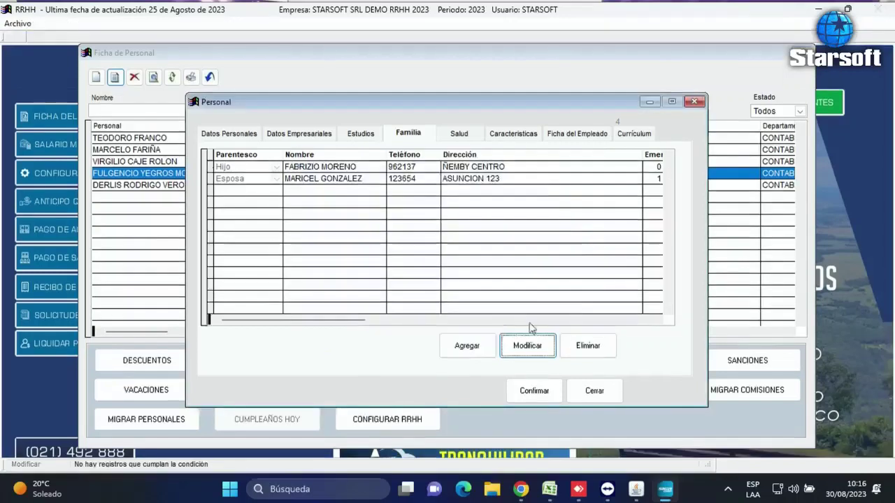
Step: In the employee's Salud data, select Público as the insurance type and IPS as the social insurance
click(459, 134)
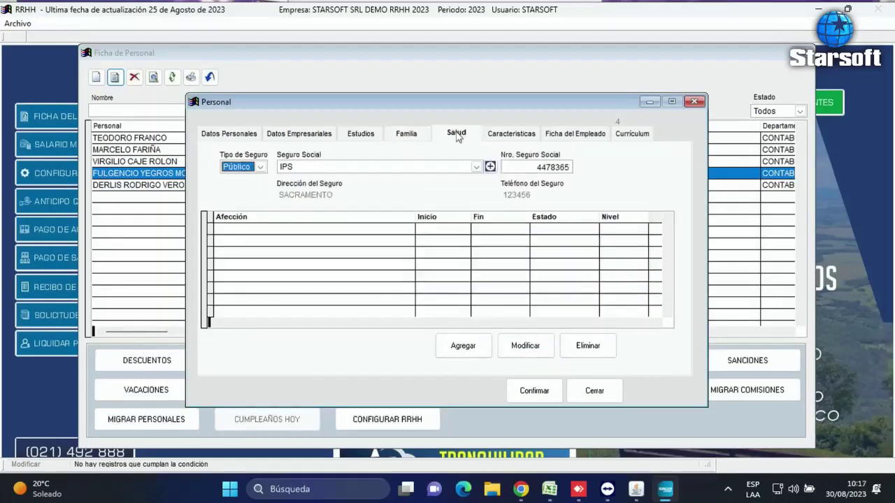
click(260, 167)
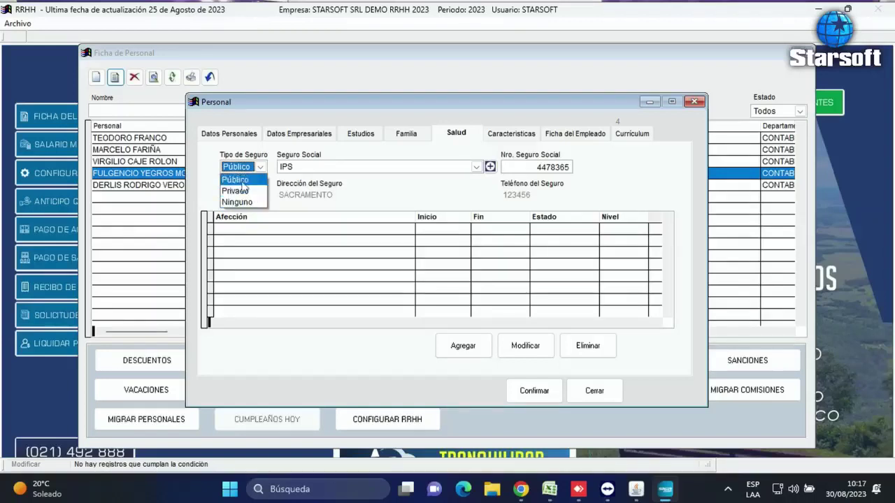
click(242, 183)
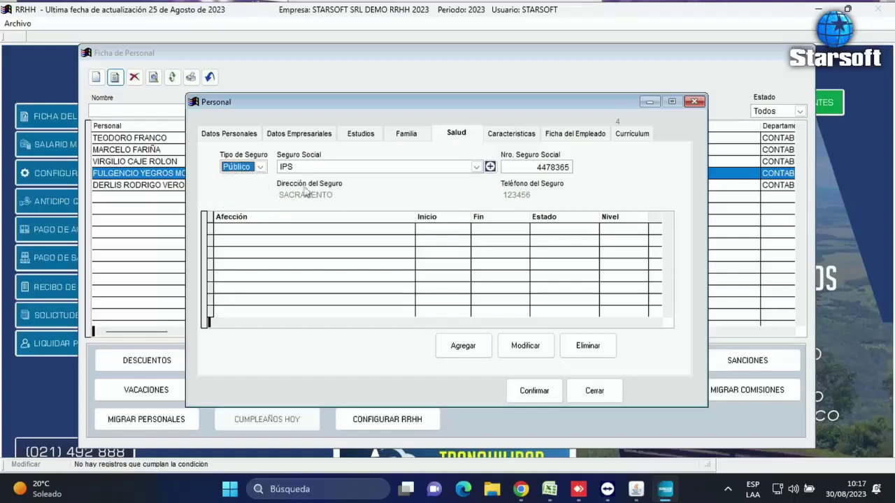
click(476, 168)
click(439, 181)
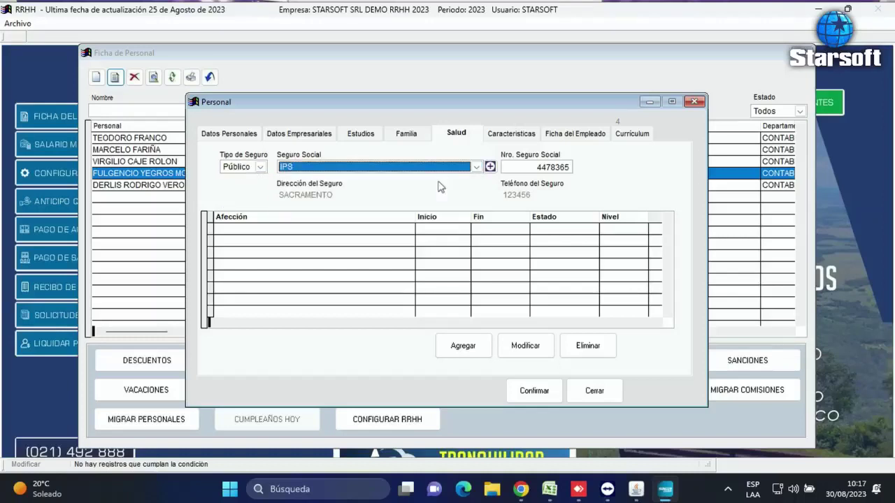
Step: Check the social insurance number, and view the blank Antecedentes de Salud form without adding an entry
click(517, 166)
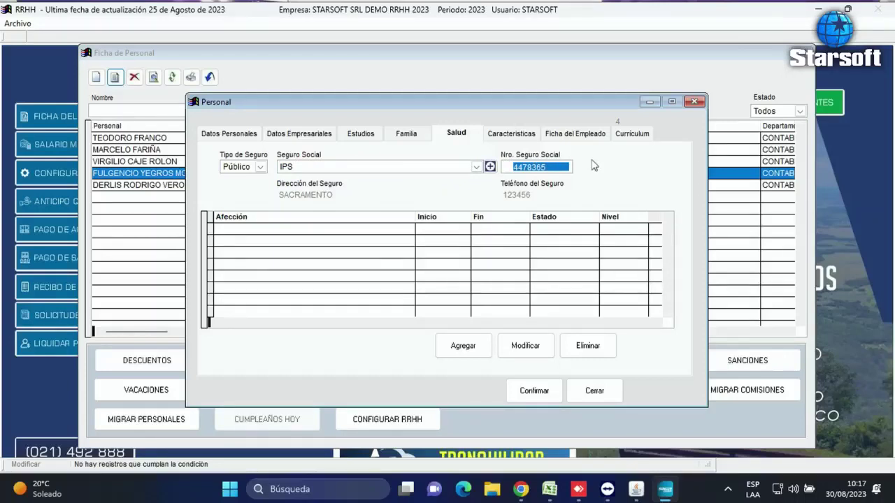
click(470, 349)
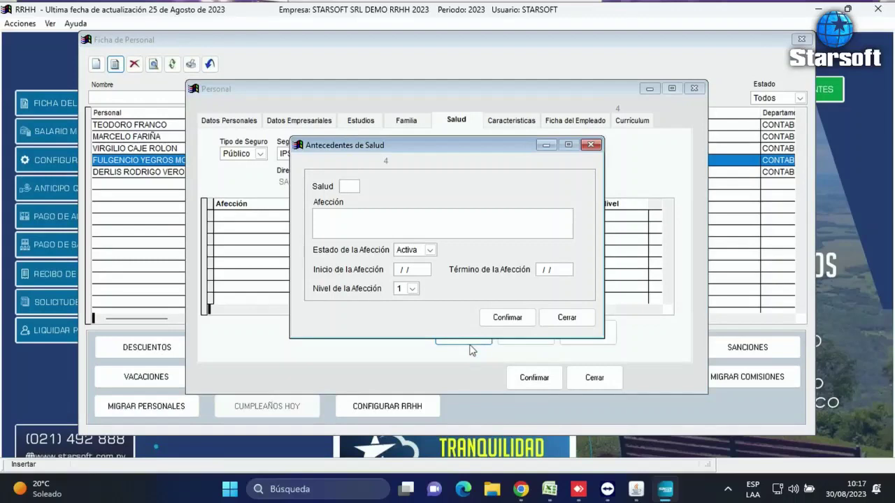
click(556, 322)
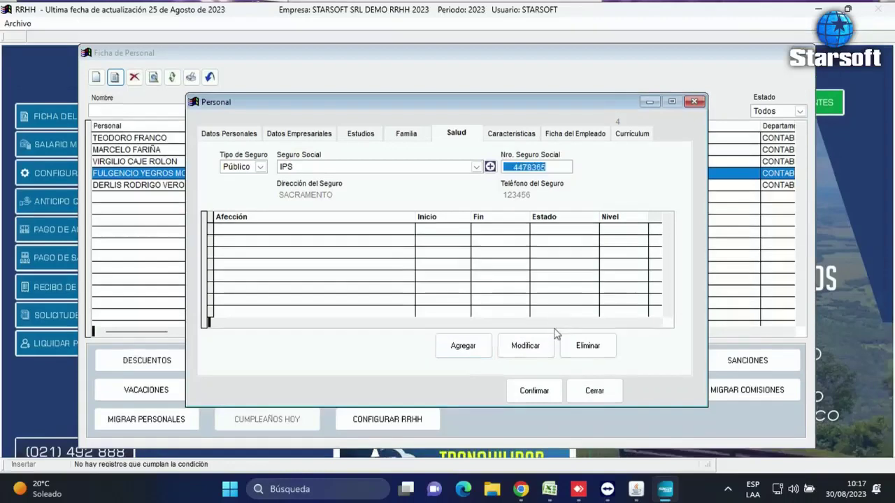
Step: Check the employee's Características, Ficha del Empleado and Currículum, and confirm the personnel record
click(508, 135)
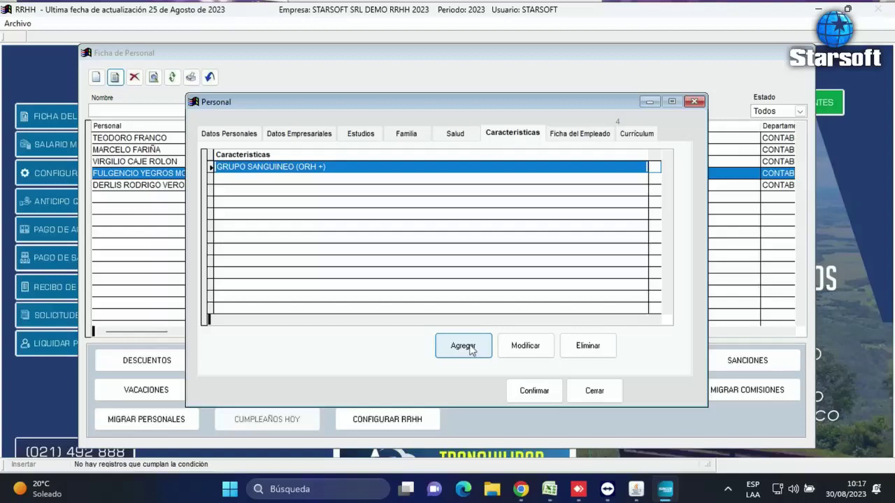
click(566, 139)
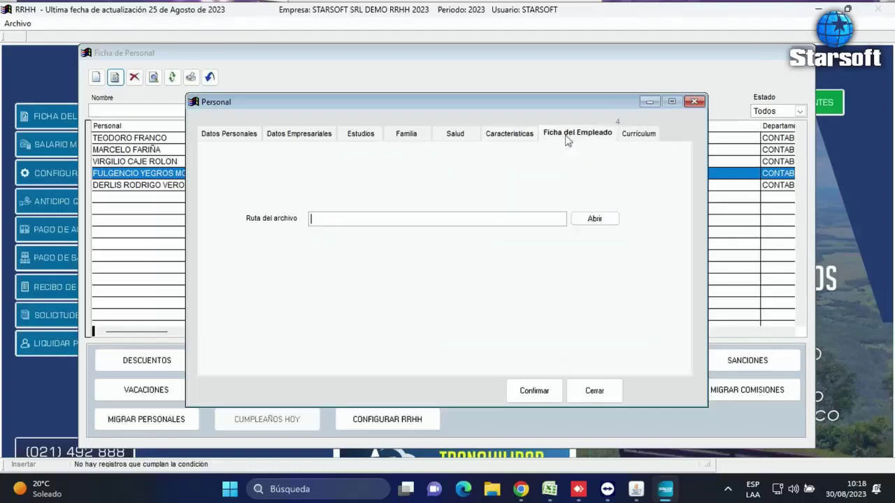
click(632, 133)
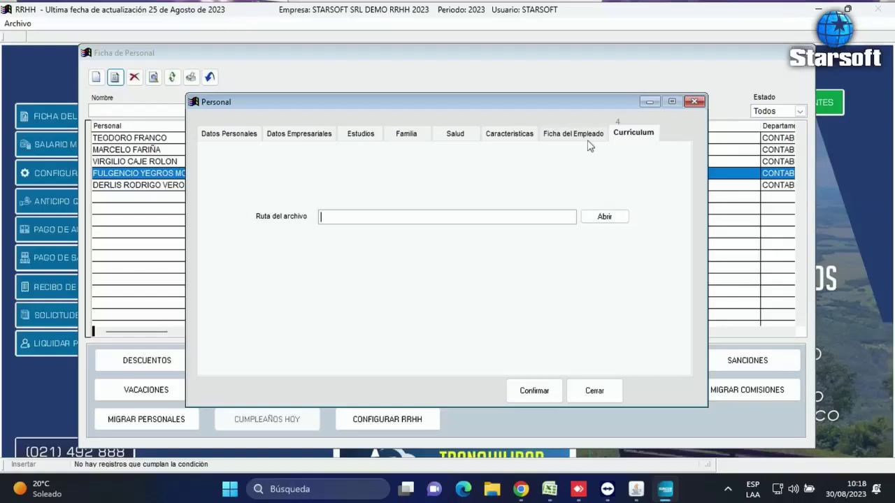
click(530, 400)
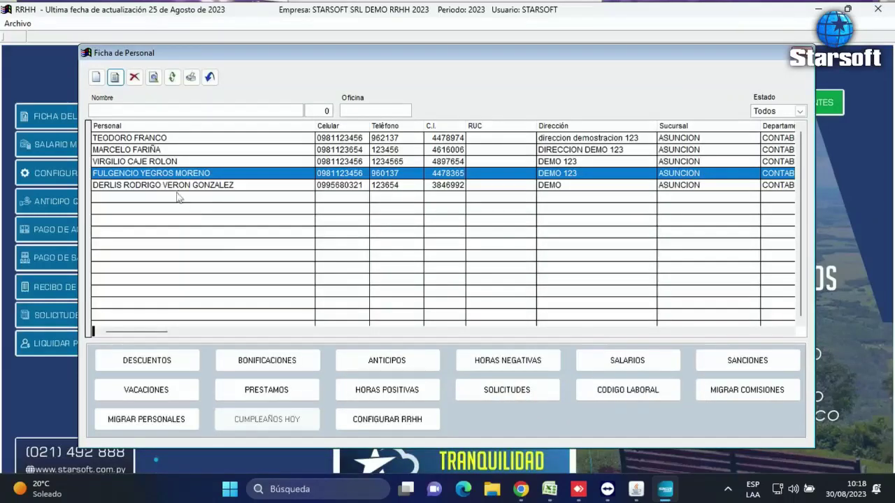
Step: Select the same employee in the personnel list and examine the January 2023 entry in their salary history
click(150, 150)
click(150, 162)
click(151, 173)
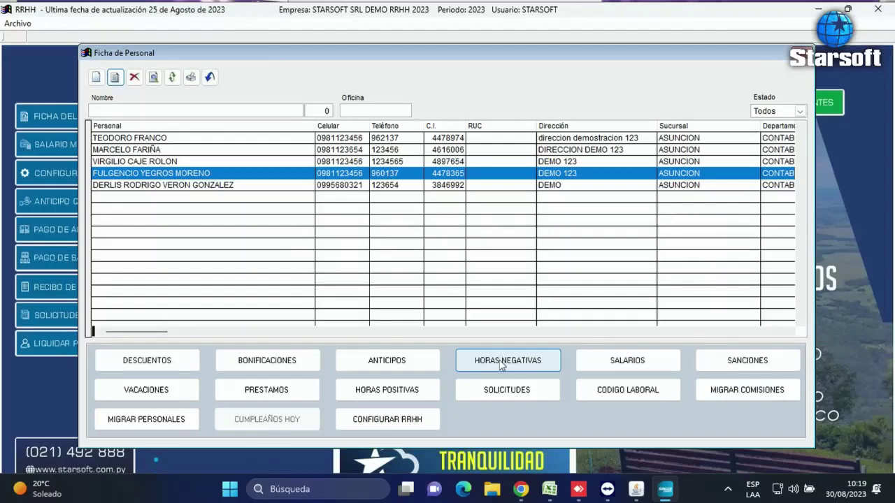
click(607, 367)
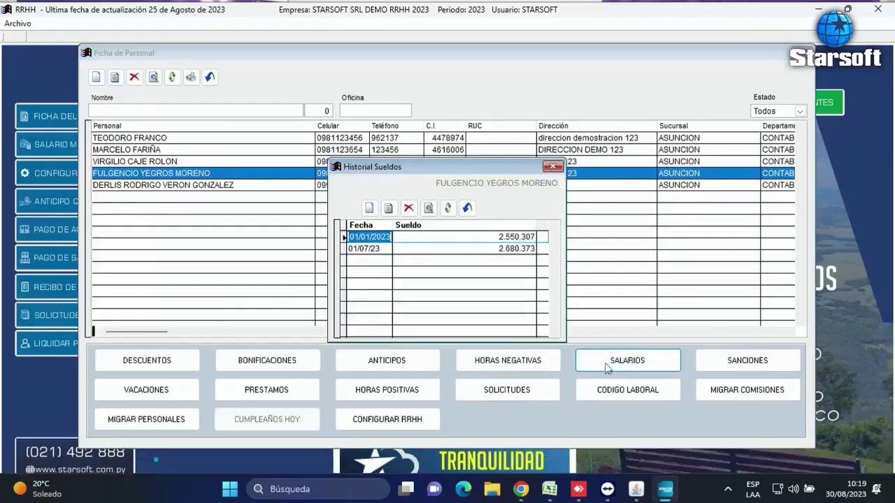
click(435, 240)
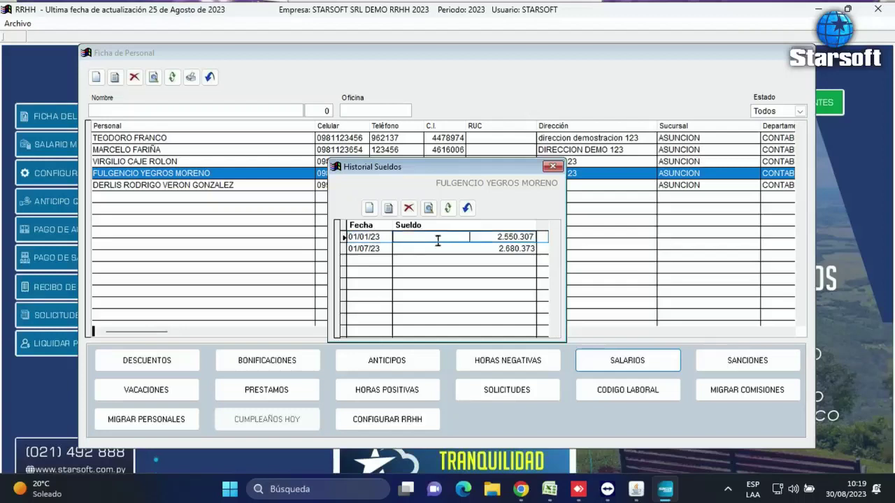
Step: Examine the July 2023 salary entry in the employee's Historial Sueldos and return to the personnel list
click(375, 248)
click(482, 248)
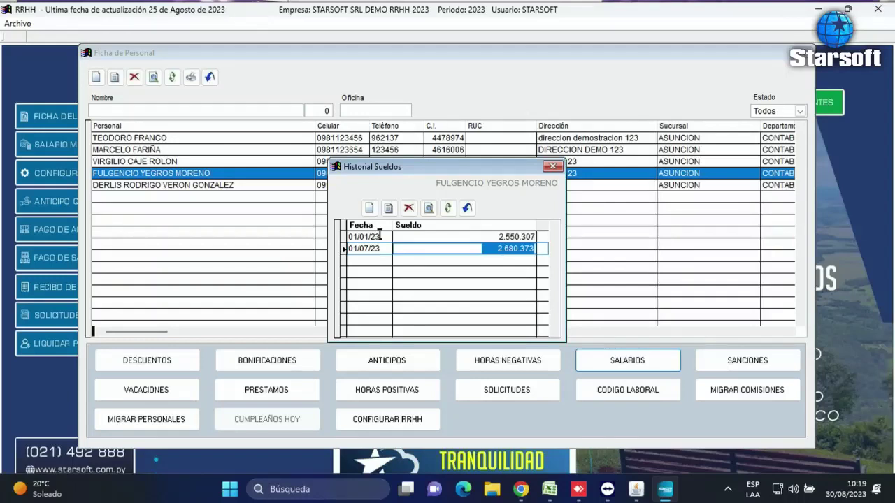
click(466, 209)
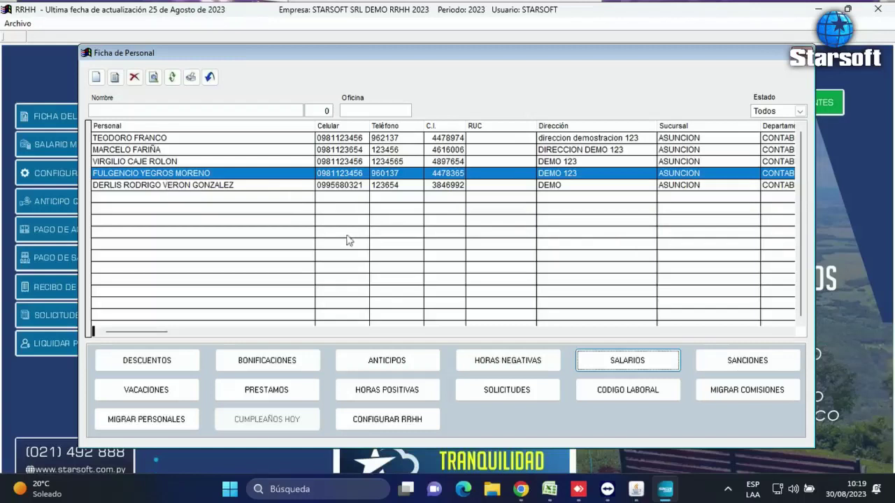
Step: Preview the selected employee's salary receipt for Agosto 2023, covering 01/08/2023 to 31/08/2023, and close the receipt options
click(193, 81)
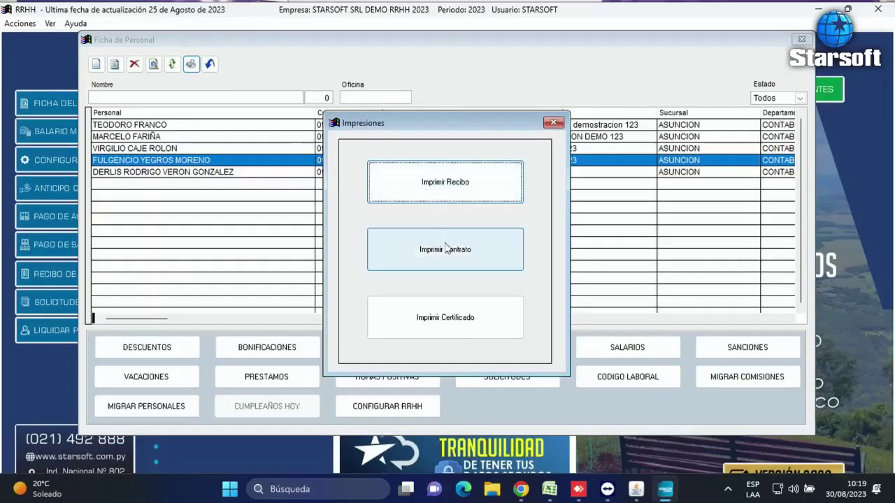
click(432, 183)
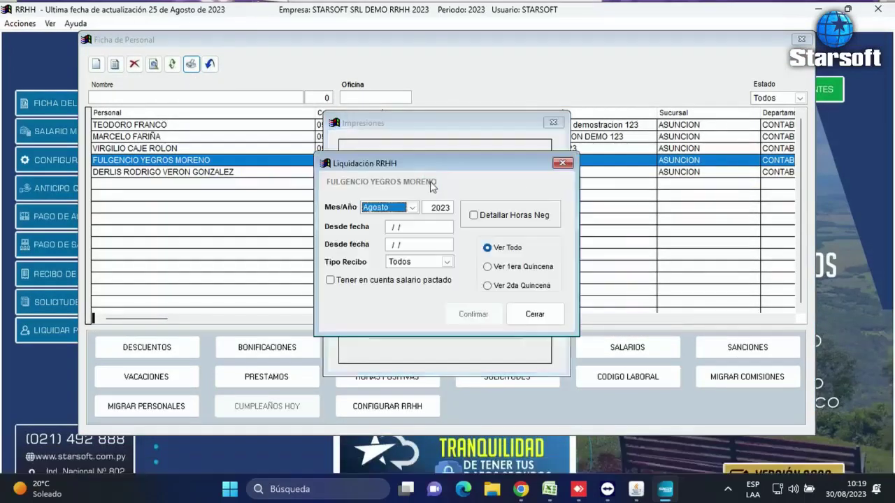
key(Tab)
key(Tab)
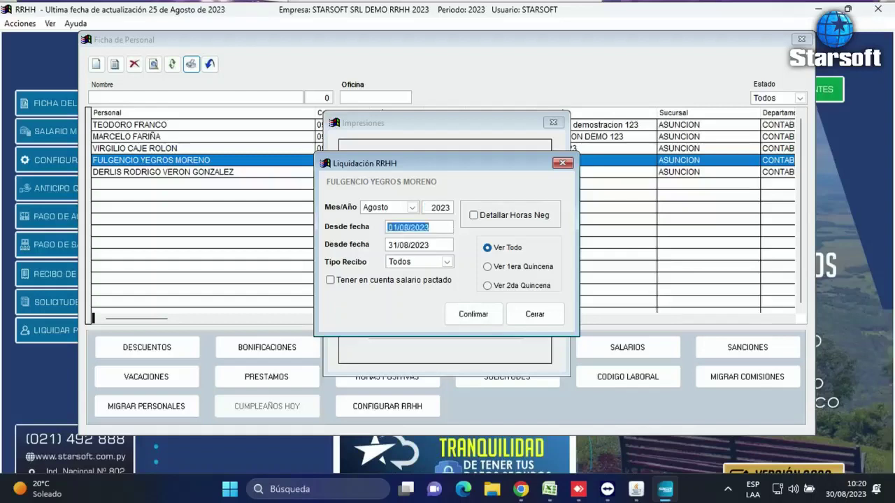
key(Tab)
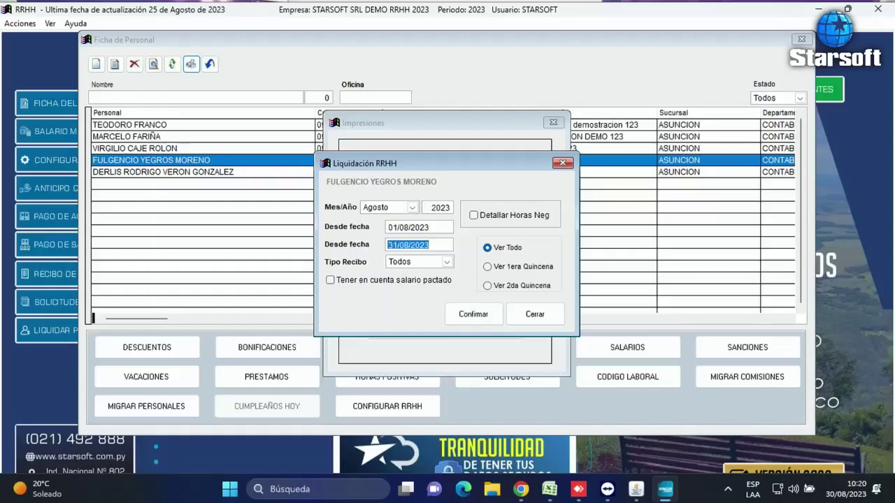
click(472, 314)
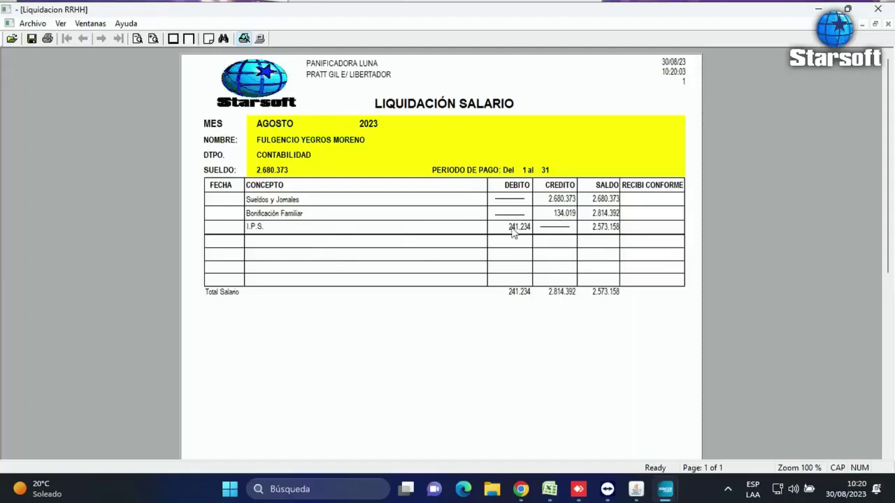
click(877, 9)
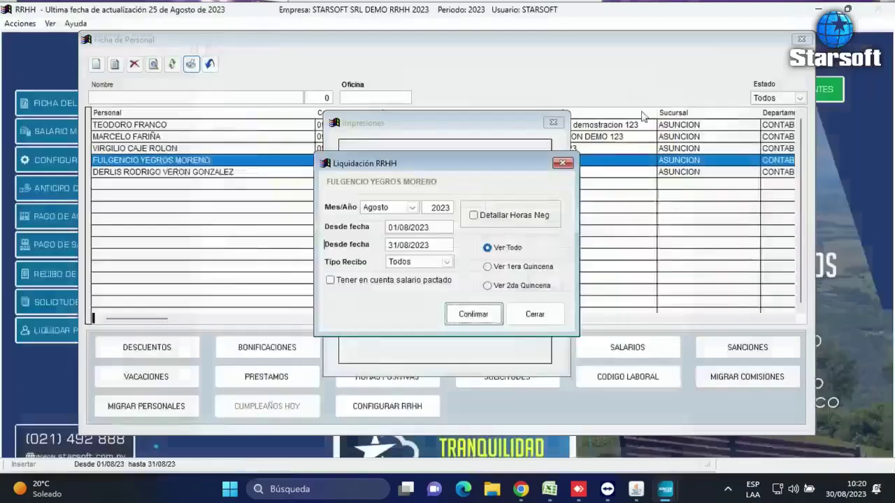
click(535, 314)
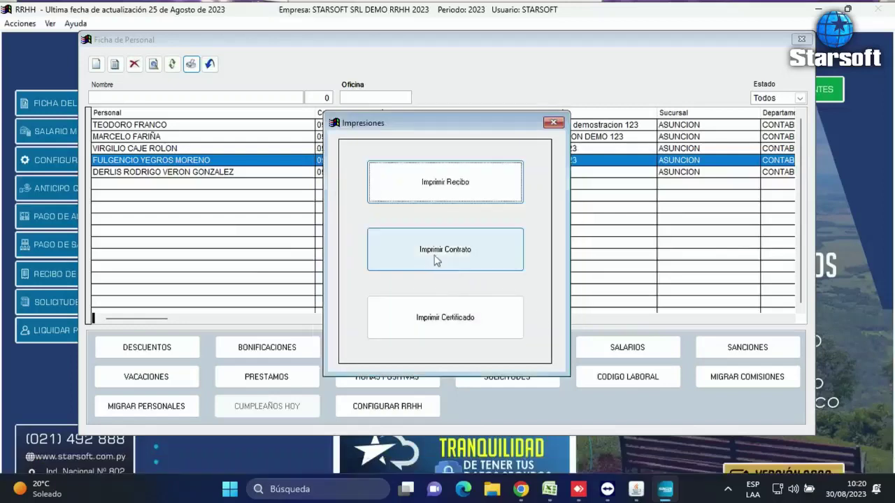
Step: Generate the employee's work contract as a Word document and read through its clauses
click(434, 259)
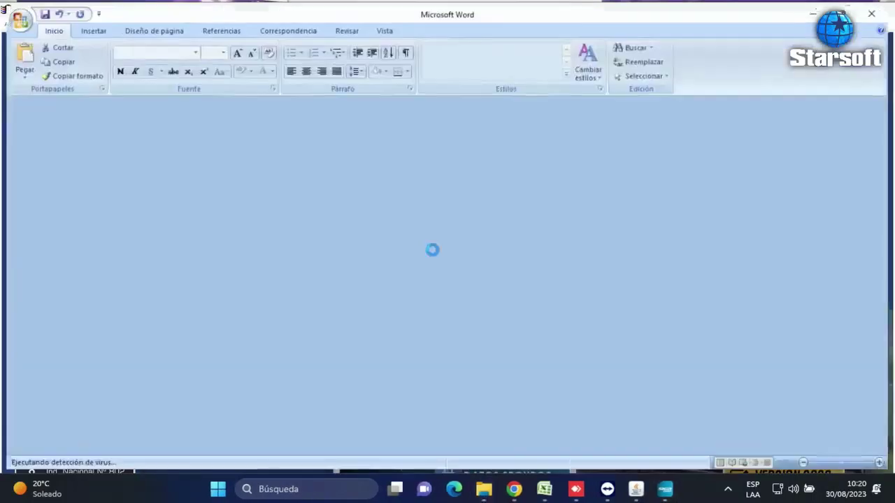
scroll(441, 243, down, 2)
scroll(441, 244, down, 3)
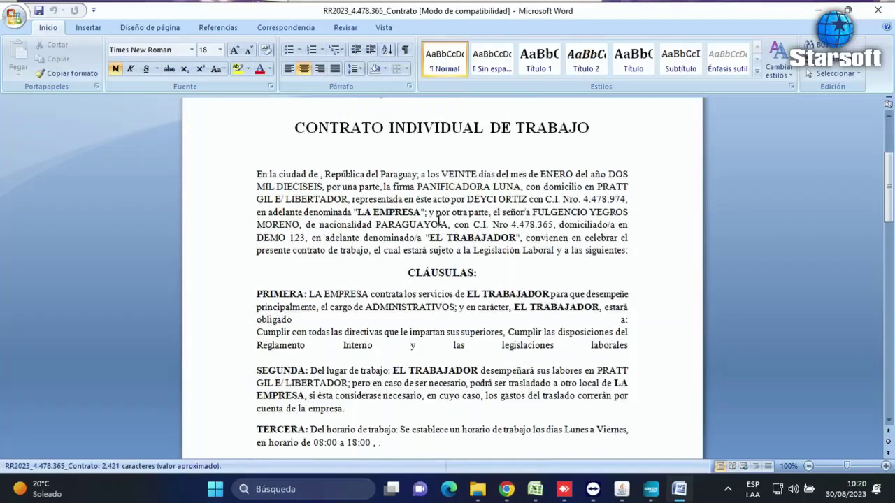
scroll(440, 222, down, 1)
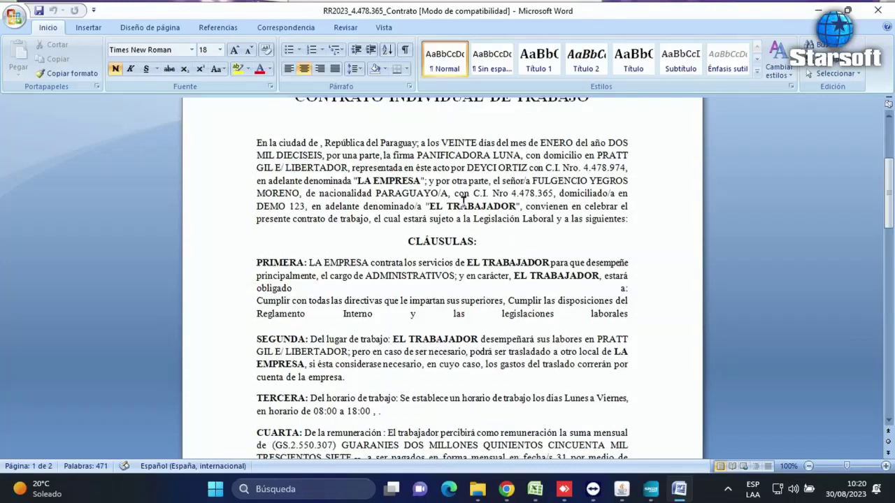
scroll(462, 202, down, 1)
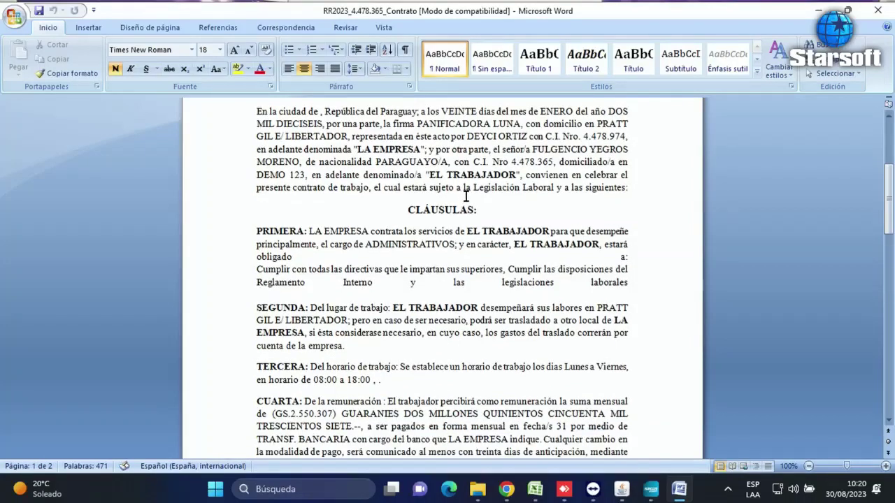
scroll(465, 196, down, 3)
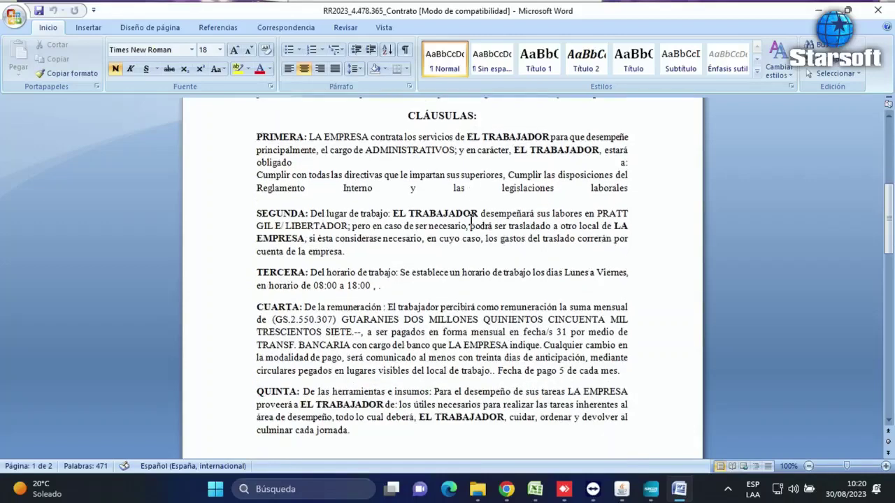
scroll(480, 264, down, 4)
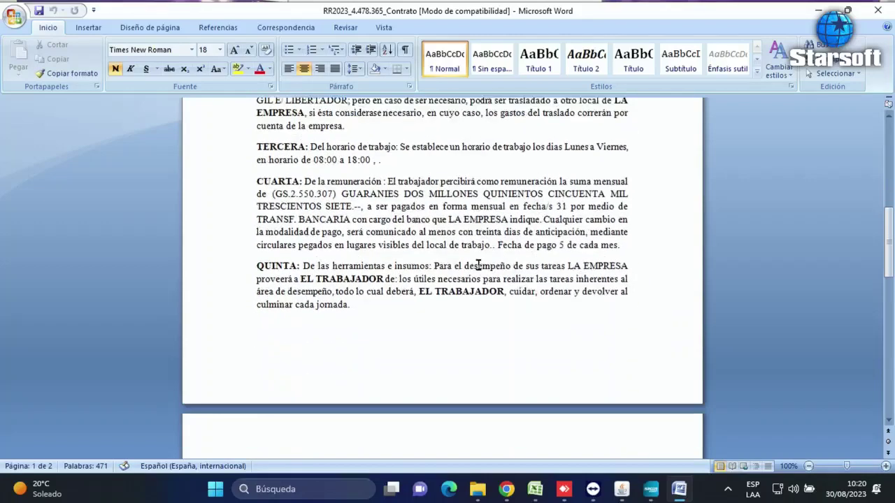
scroll(479, 264, down, 3)
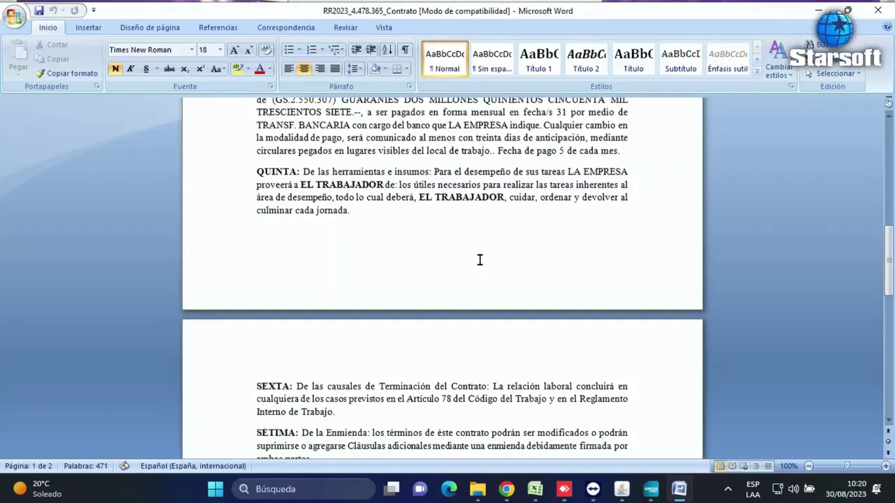
scroll(479, 260, up, 12)
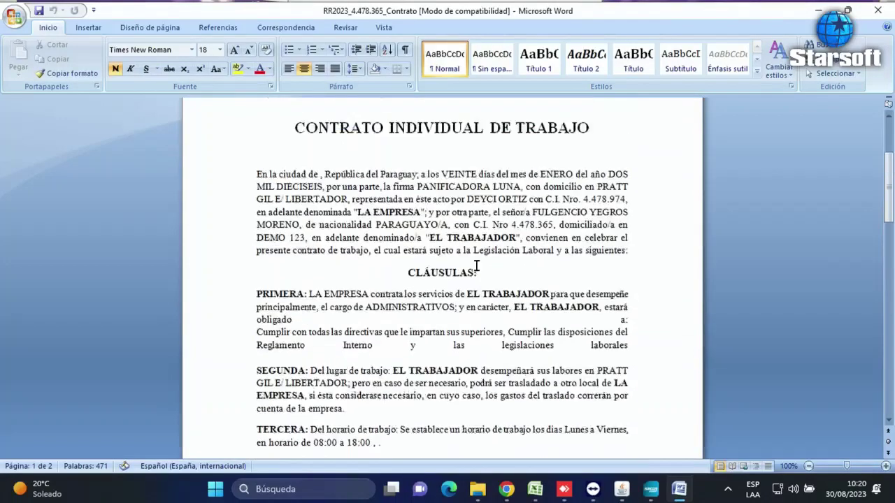
scroll(476, 266, up, 4)
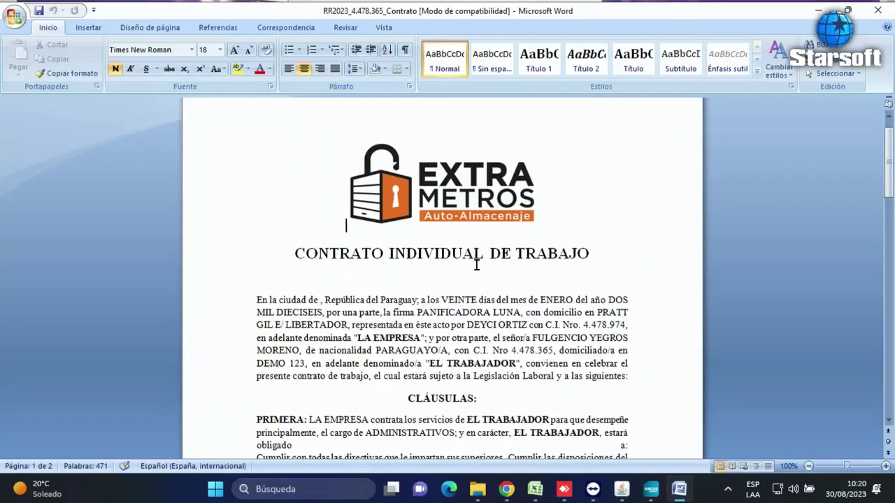
Step: Close the contract without saving changes and close the Contratos folder window
key(ctrl+q)
click(878, 10)
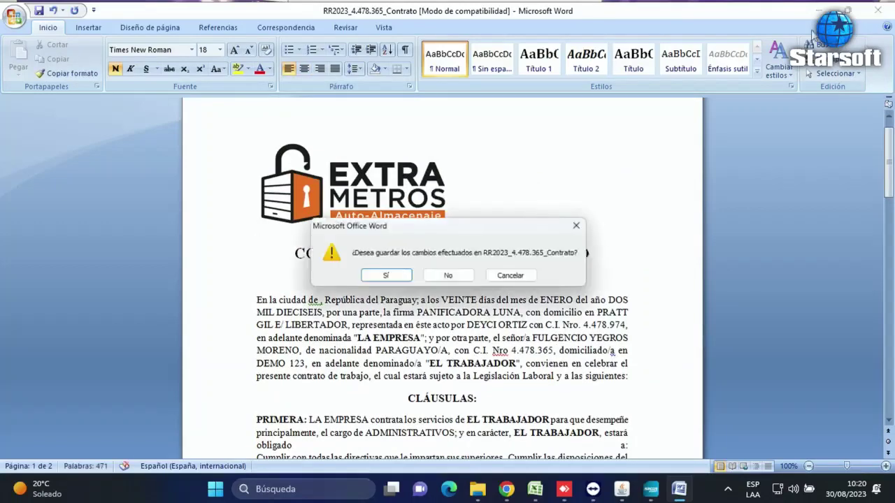
click(448, 275)
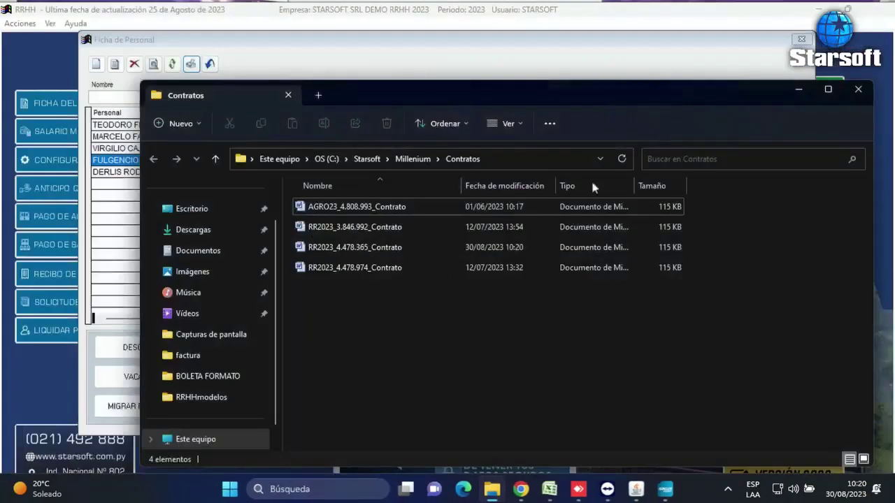
click(858, 90)
Step: Generate the employee's Certificado de Trabajo, review its text and signature area, and close the certificate, its folder and the print options
click(430, 320)
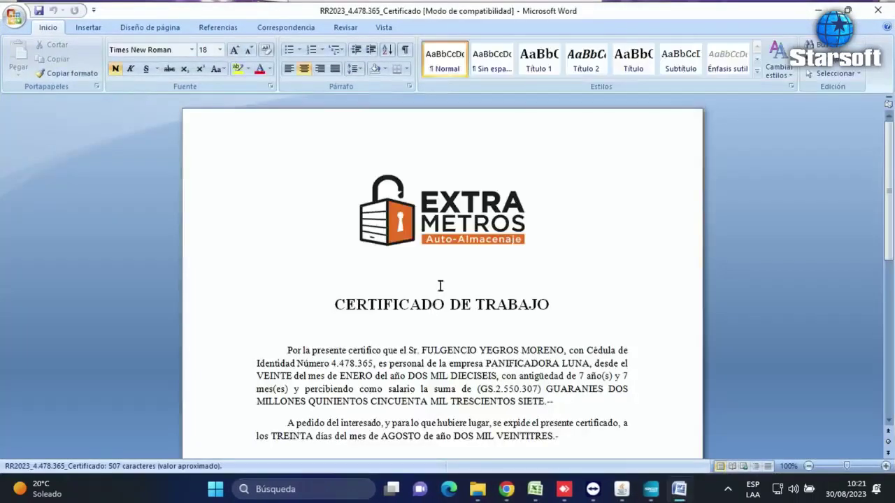
scroll(441, 285, down, 3)
scroll(441, 286, down, 2)
scroll(443, 287, down, 1)
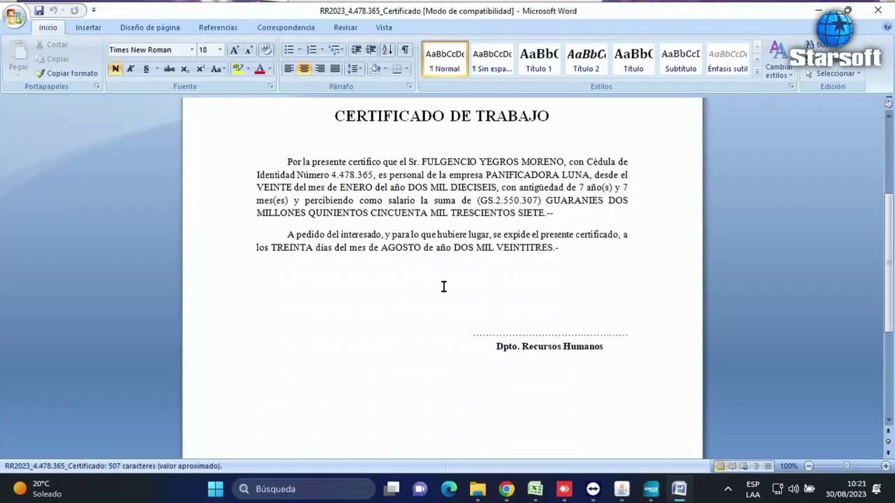
scroll(444, 287, down, 1)
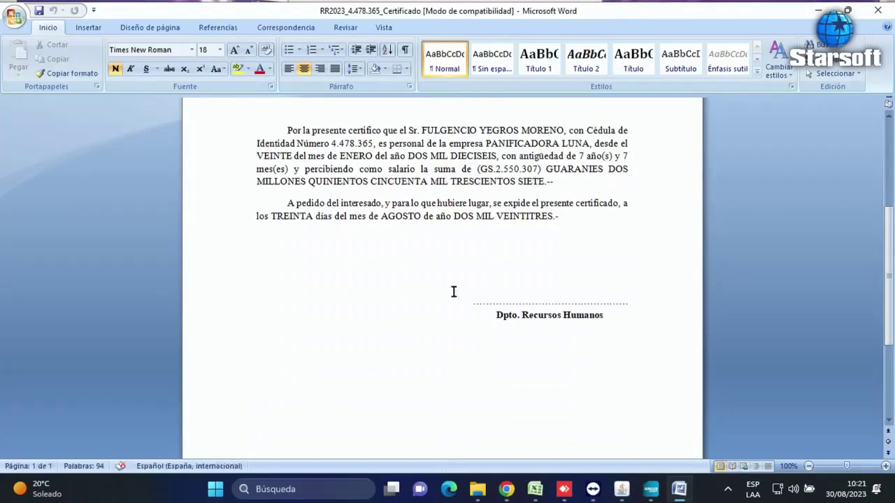
scroll(466, 298, up, 5)
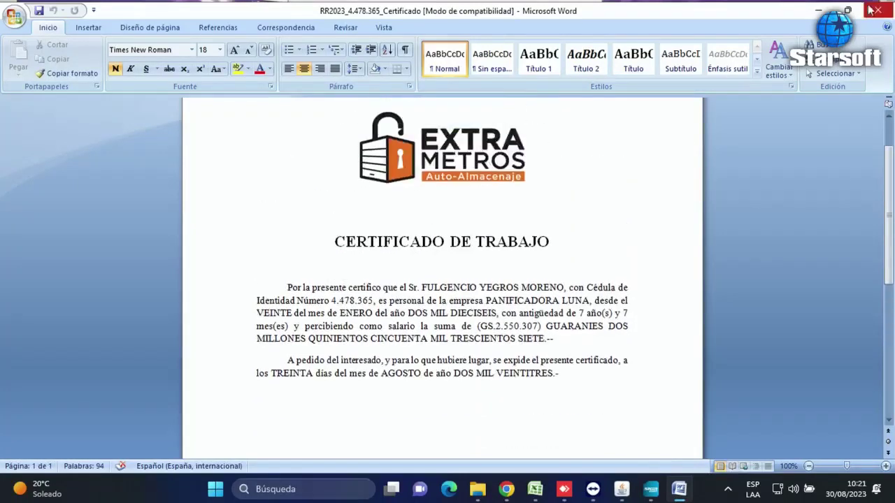
click(875, 12)
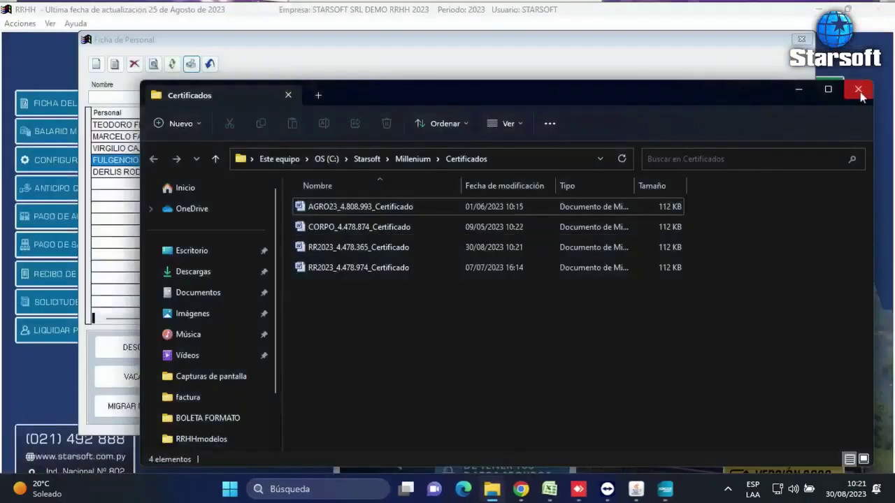
click(858, 88)
click(553, 123)
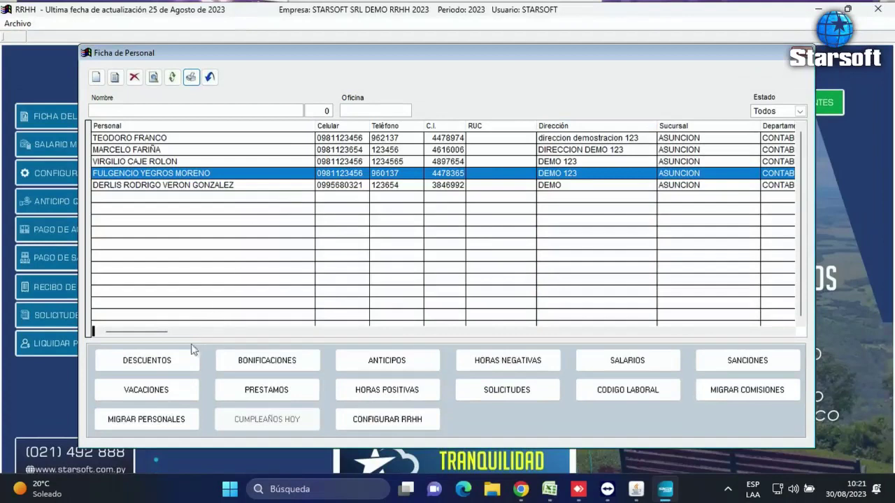
Step: Start a new deduction for the employee with concept UNIFORMES and an amount of 50.000, dismissing the account selection list
click(143, 361)
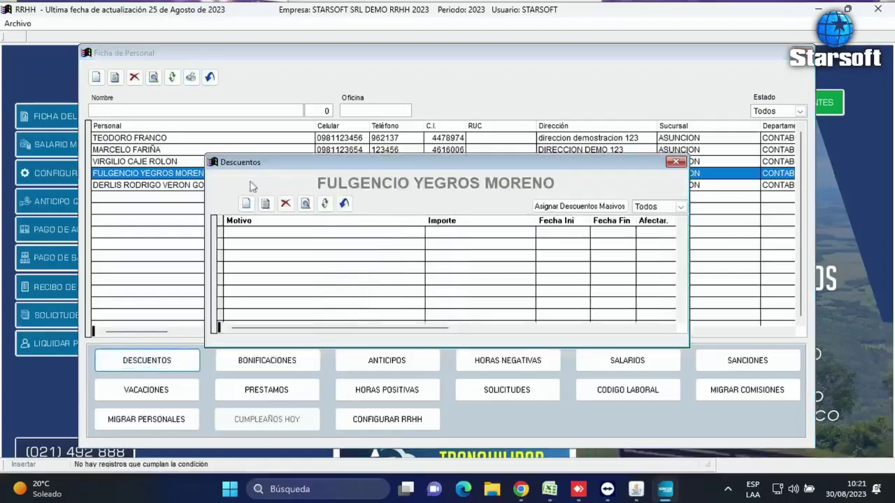
click(246, 204)
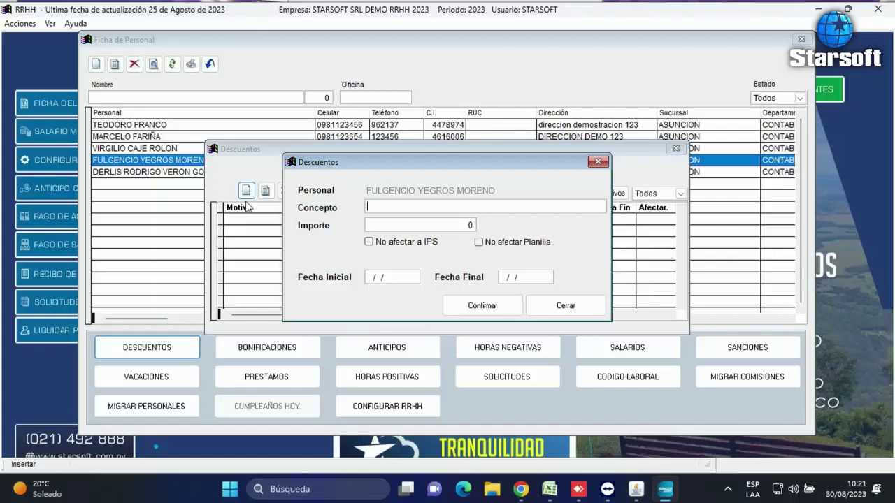
text(UNIFORMES)
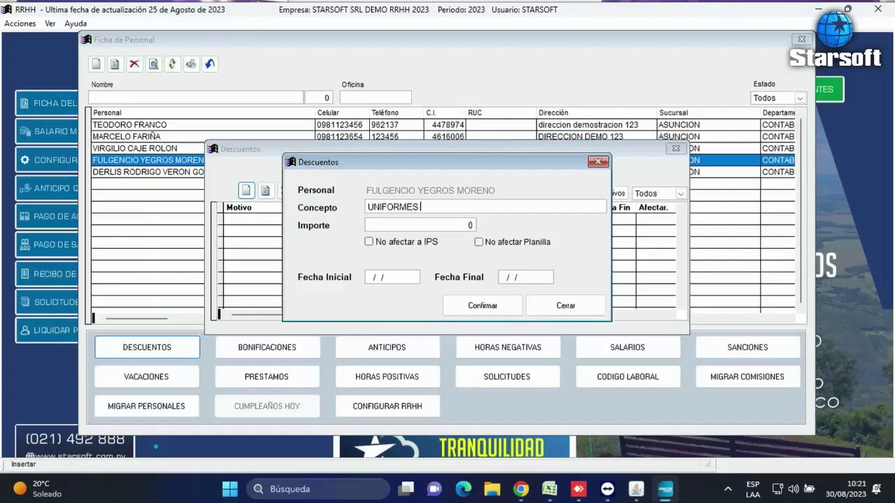
key(Tab)
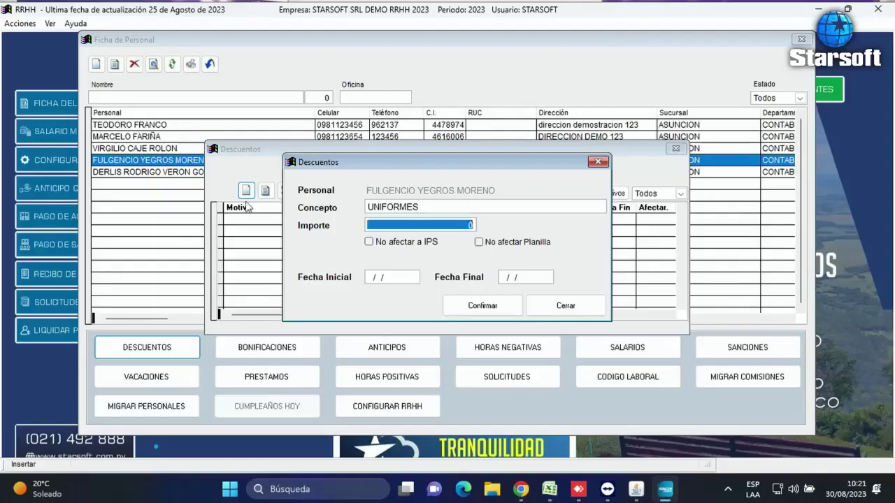
text(50000)
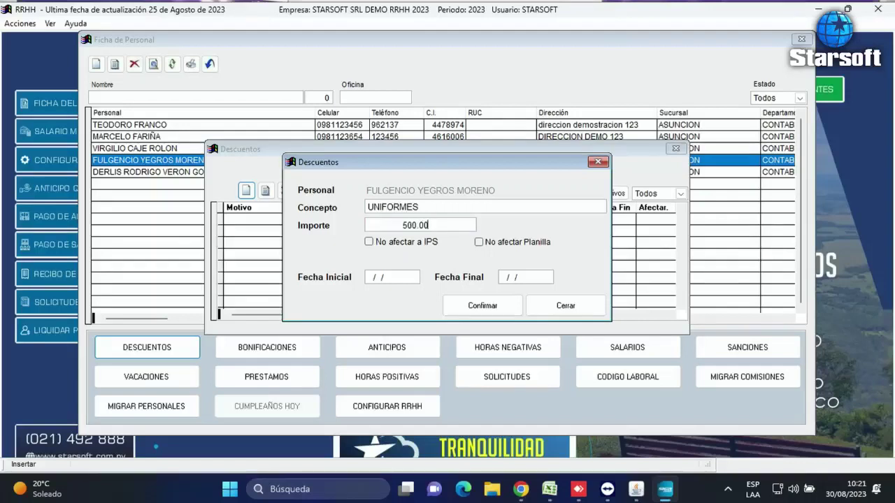
key(Tab)
key(Tab)
key(Tab)
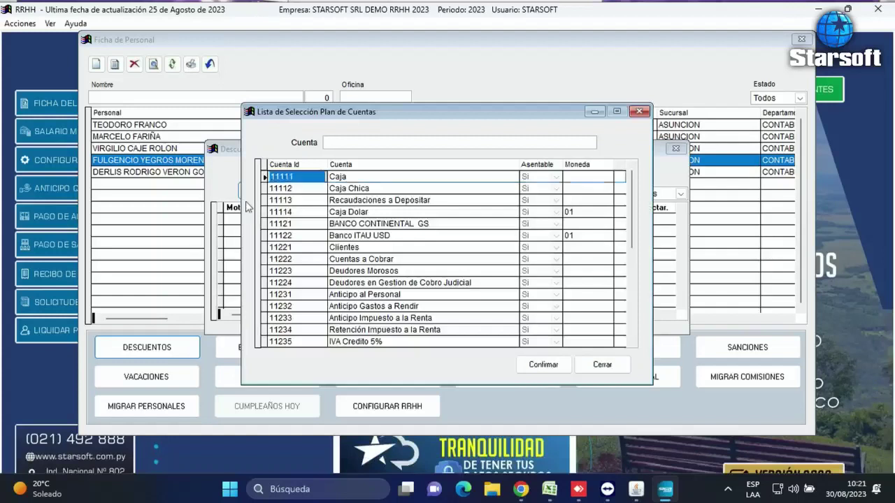
key(Escape)
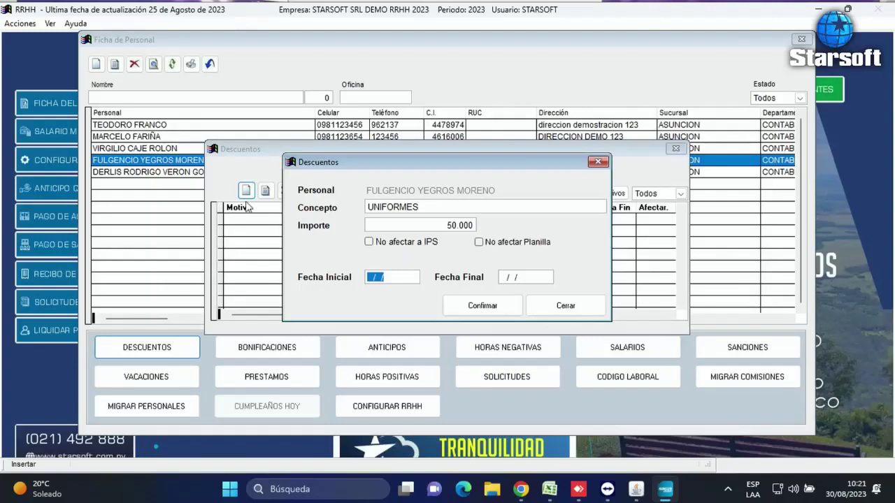
Step: Set the deduction's Fecha Inicial to 01/08/2023, accept 31/08/2023 as Fecha Final, and confirm the deduction
text(01/08/2)
text(023)
key(Return)
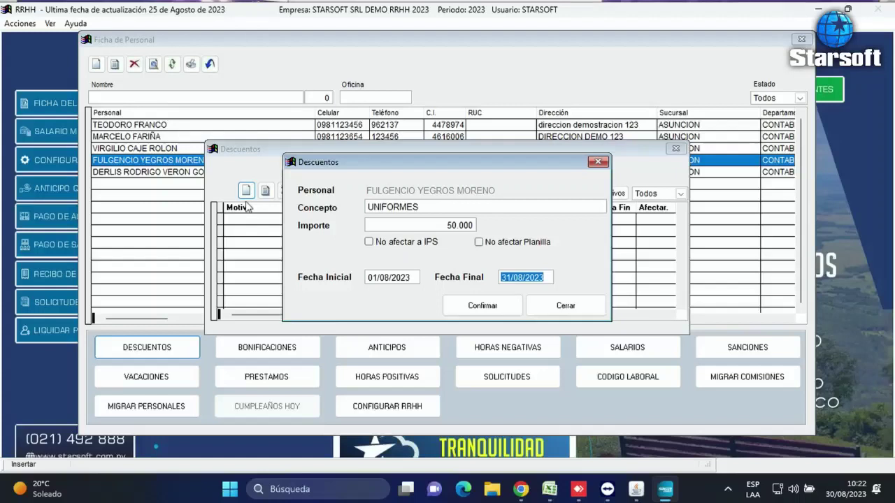
click(462, 307)
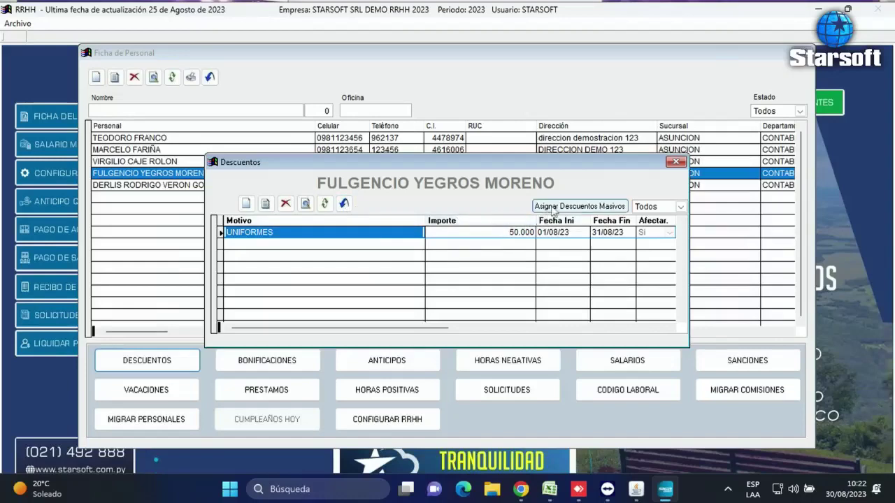
Step: View the mass assignment options for the UNIFORMES deduction, then close them and the employee's deductions list without assigning anything
click(553, 207)
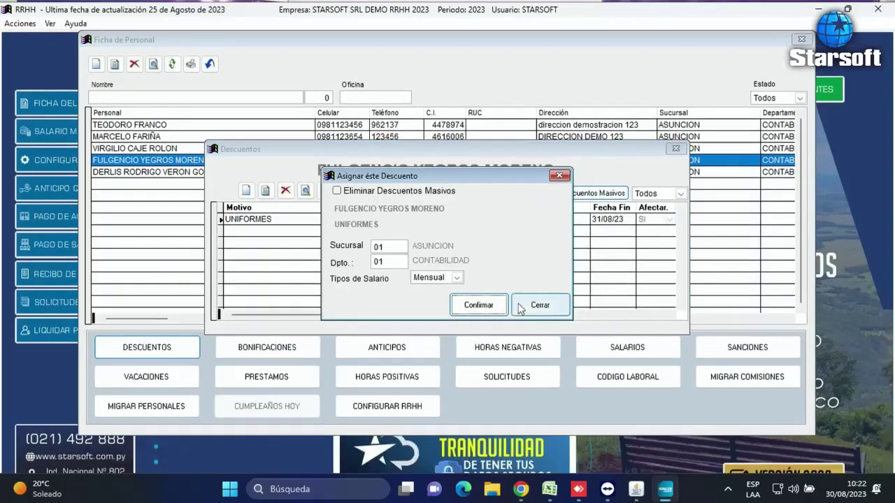
click(539, 305)
key(Escape)
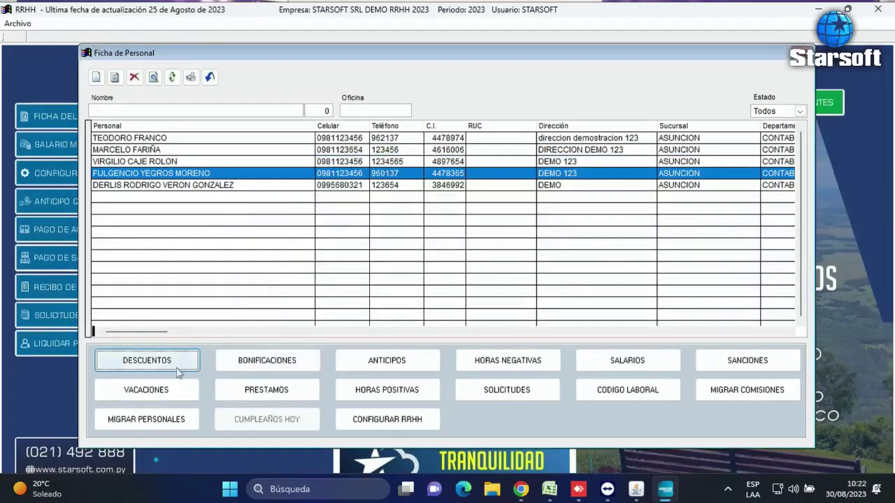
Step: Generate the employee's Agosto 2023 salary receipt, check the uniform deduction, and close the receipt and print options
click(190, 77)
click(440, 199)
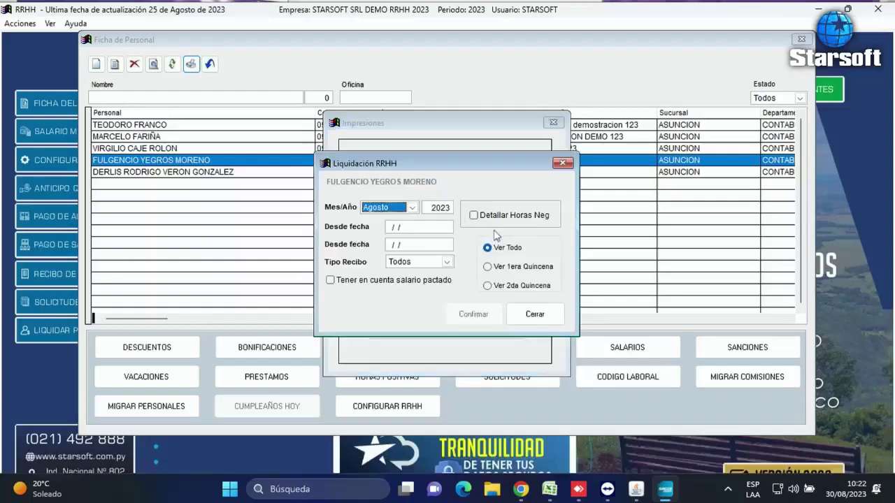
click(467, 315)
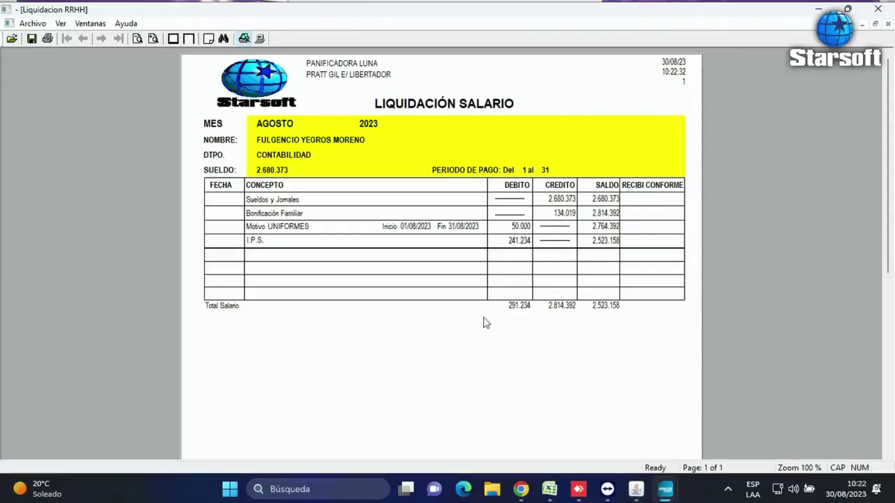
click(879, 9)
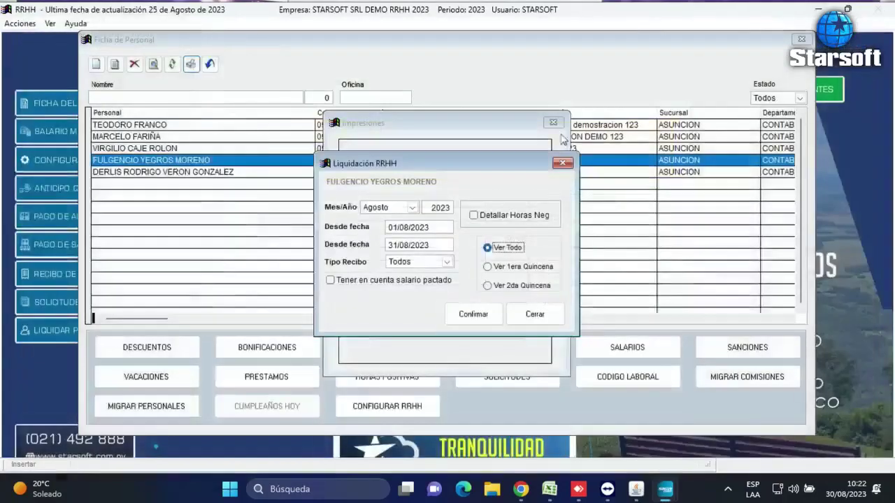
click(535, 315)
click(552, 123)
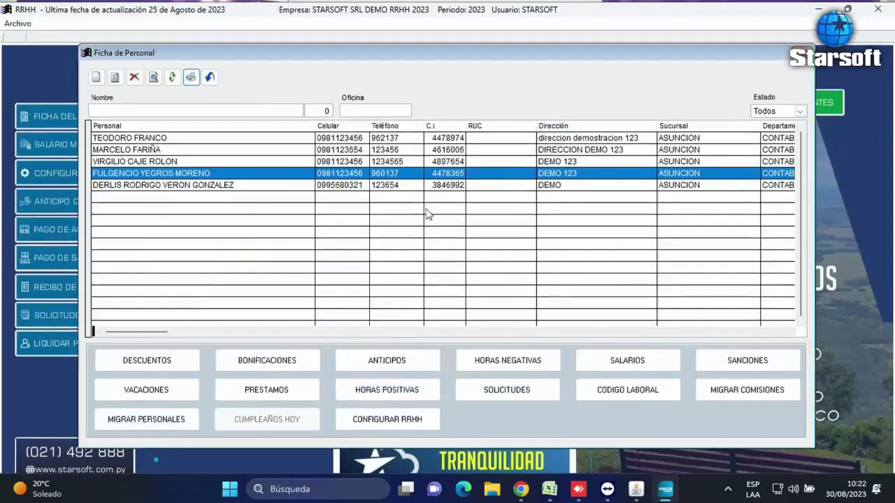
Step: Start a new bonus entry for the employee with Tipo Ingreso set to Comisión
click(250, 366)
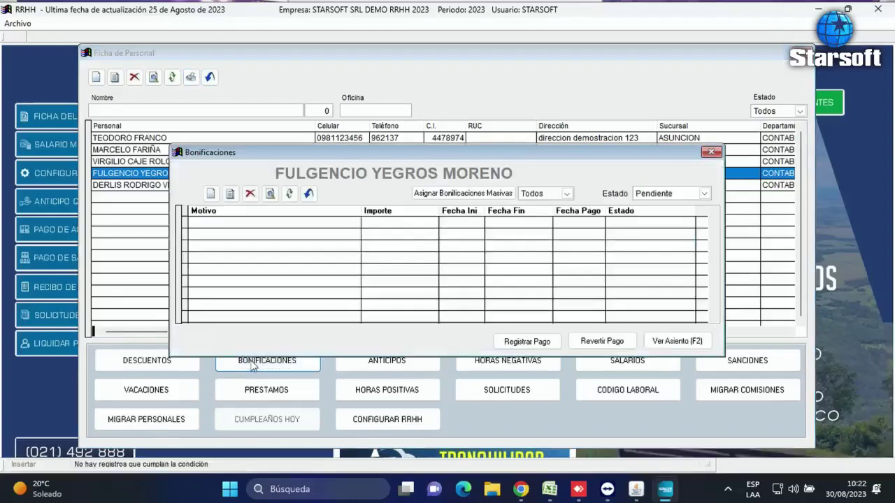
click(209, 193)
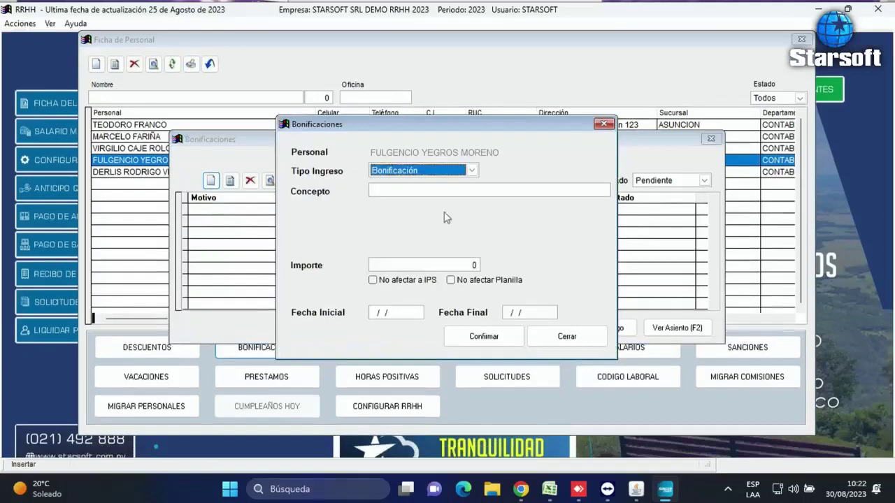
click(473, 171)
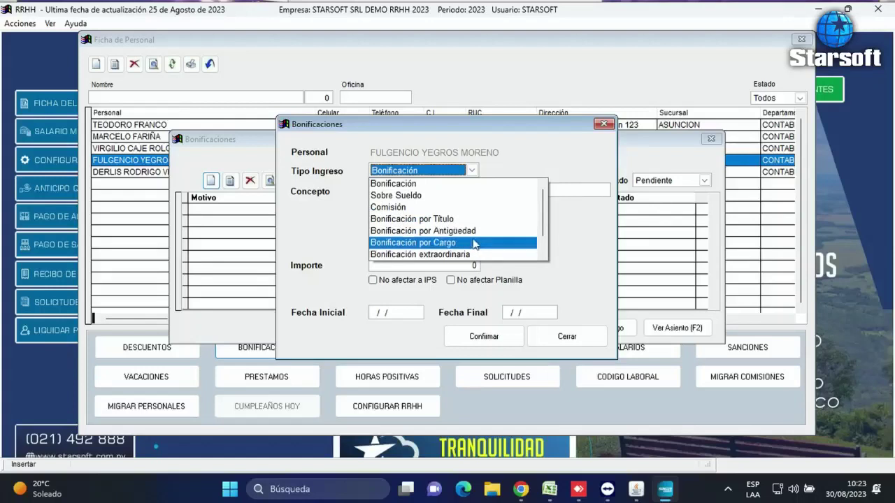
click(543, 257)
click(543, 256)
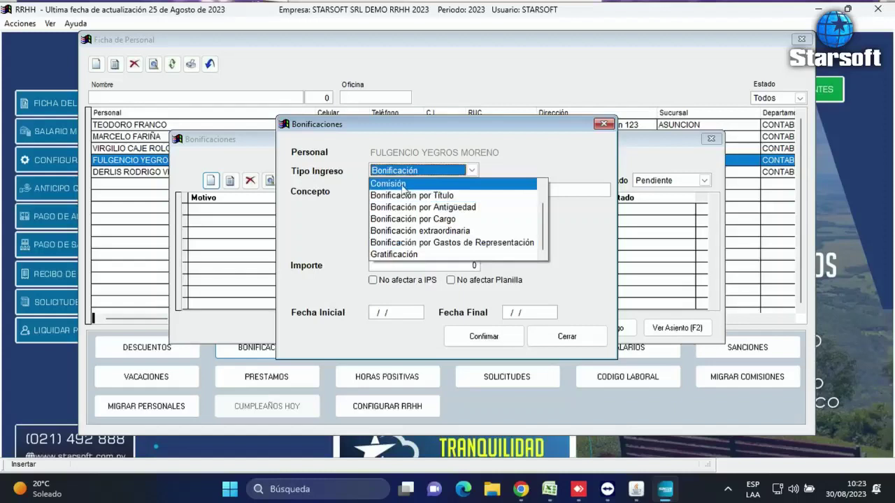
click(403, 185)
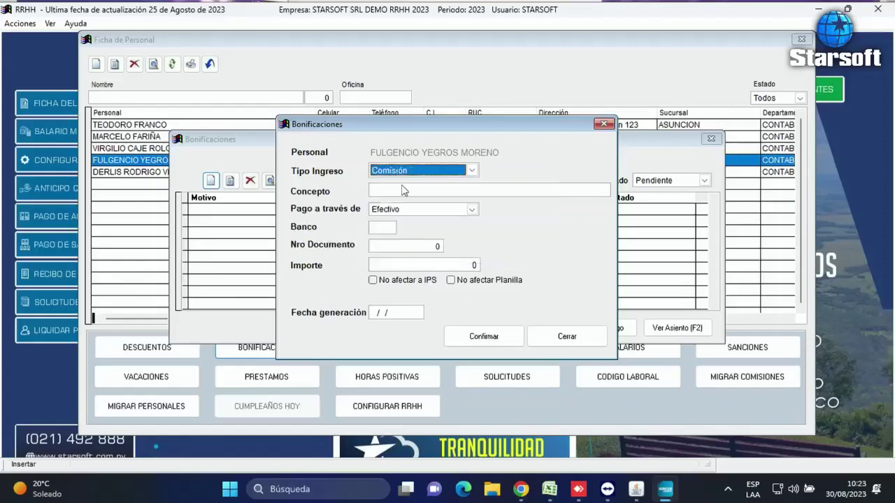
Step: Give the commission the concept COMISION MES AGOSTO and an Importe of 500.000
click(402, 190)
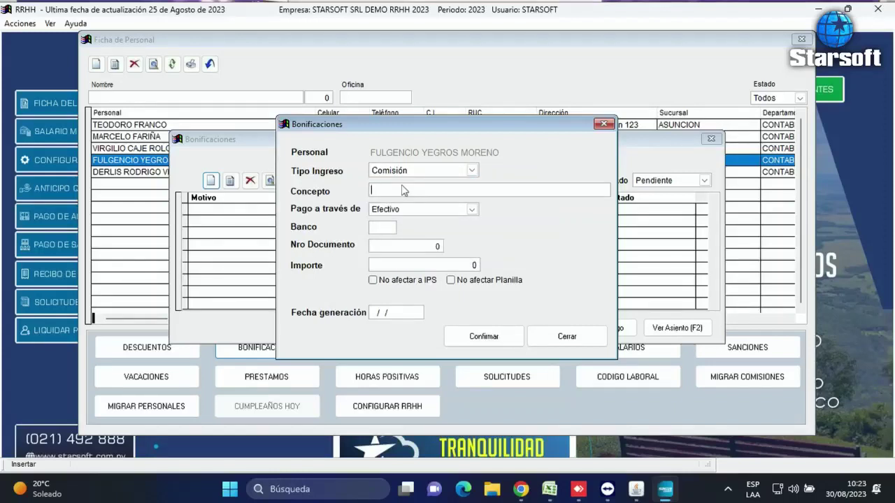
text(COMISION MES AG)
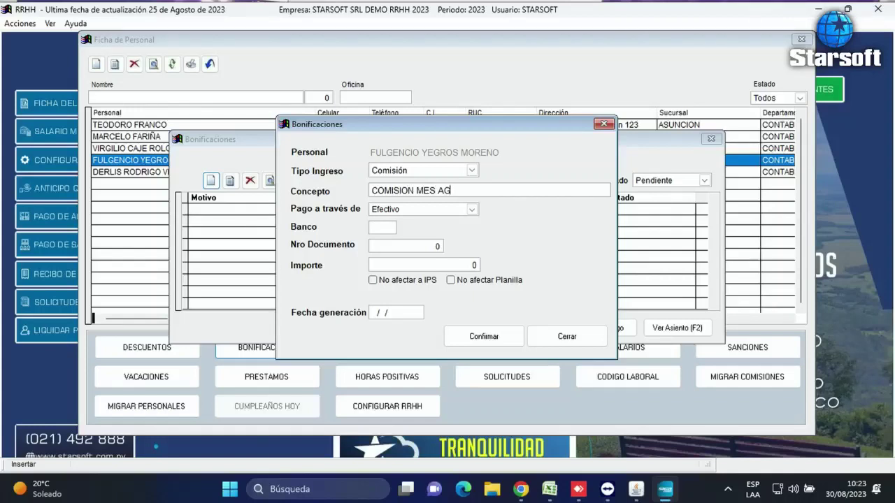
text(OSTO)
key(Tab)
key(Tab)
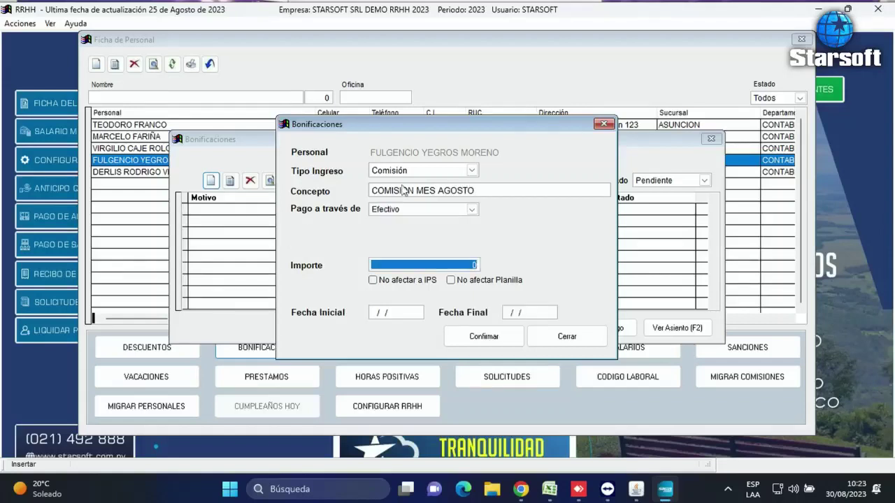
text(500.00)
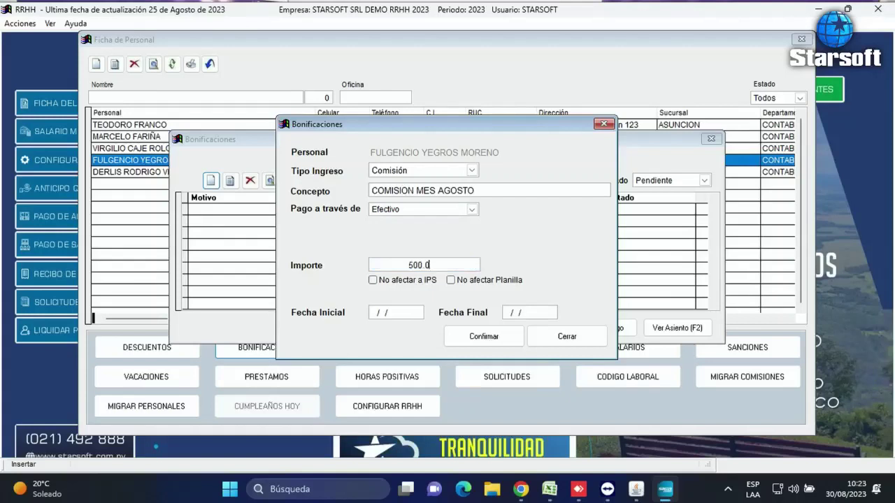
text(0)
key(Tab)
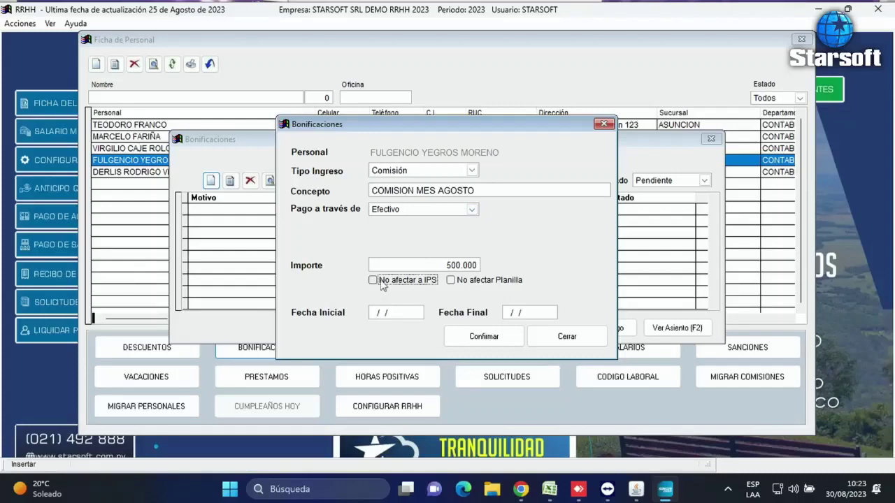
Step: Dismiss the account selection list, date the commission 01/08/2023 for both Fecha Inicial and Fecha Final, confirm it and close the bonus list
key(Tab)
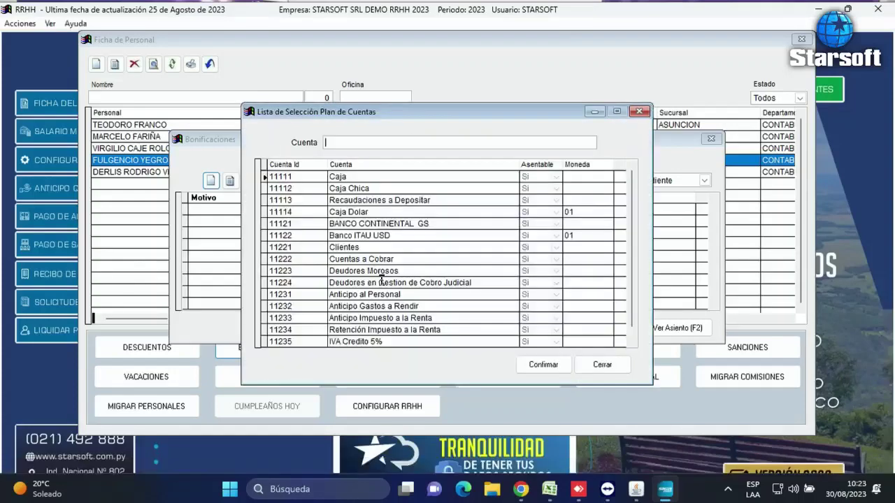
key(Tab)
key(Escape)
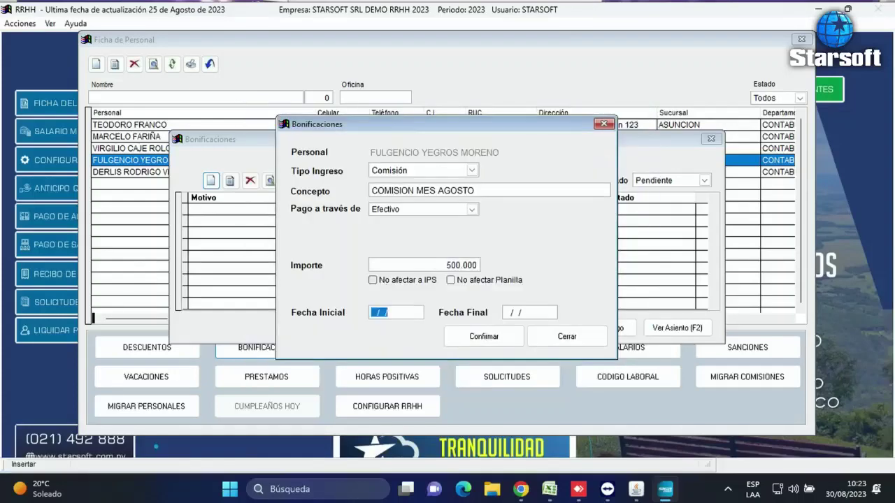
text(01/08/2023)
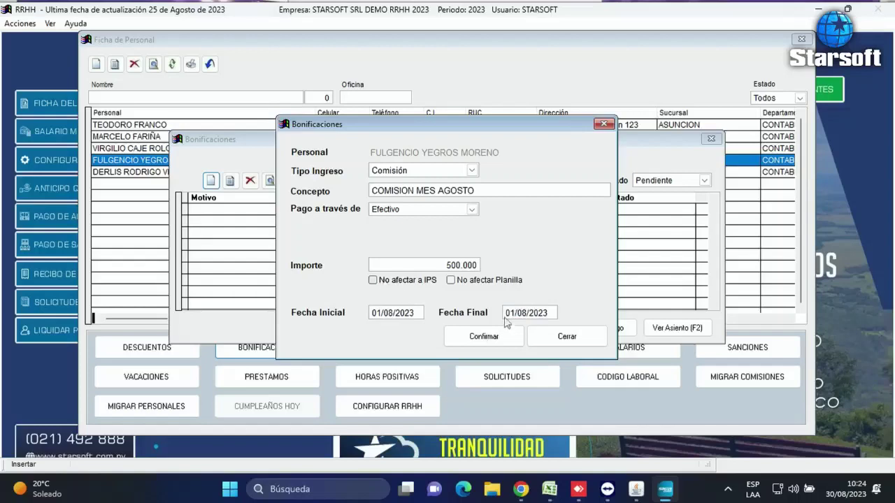
click(482, 336)
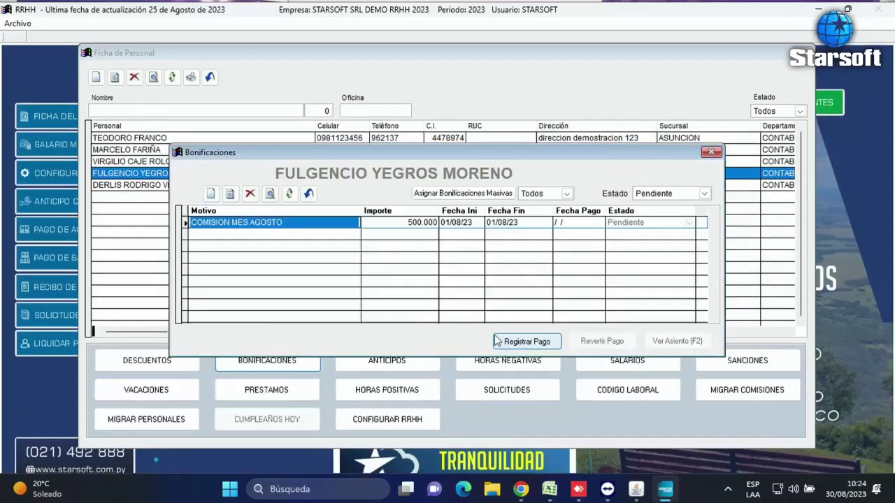
click(308, 193)
Step: Regenerate the employee's Agosto 2023 salary receipt, check the commission line, and close the receipt and print options
click(191, 78)
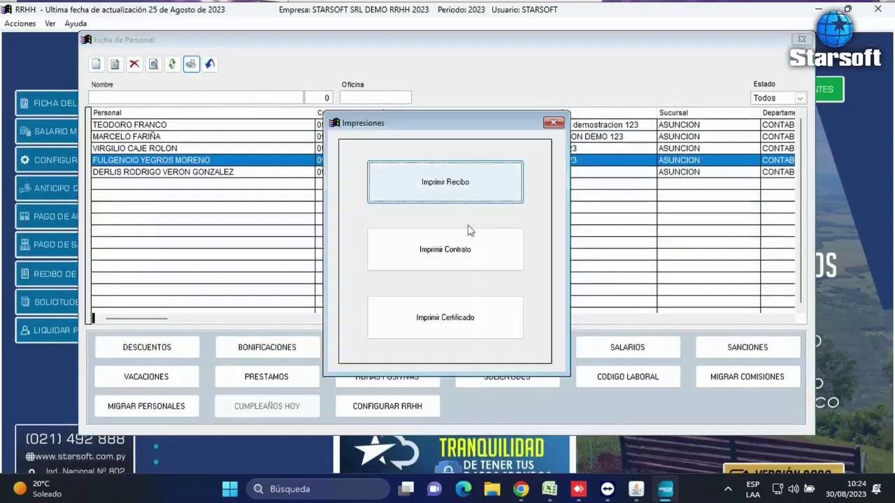
click(446, 183)
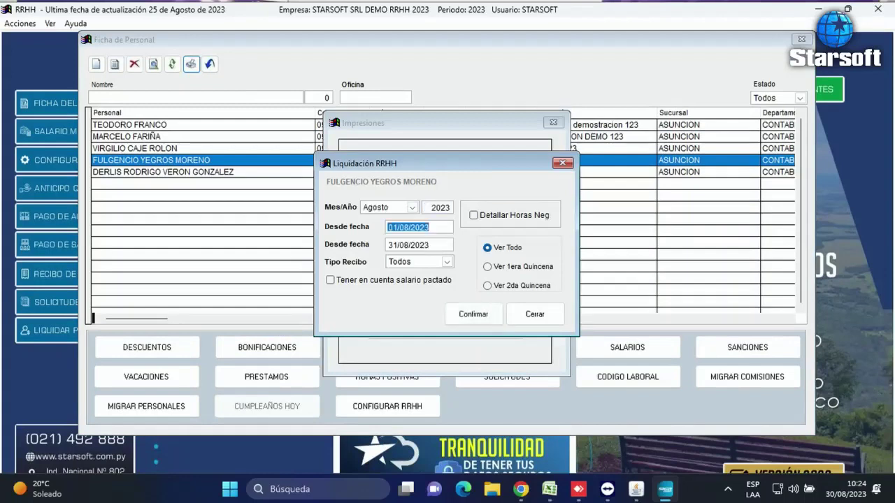
click(473, 316)
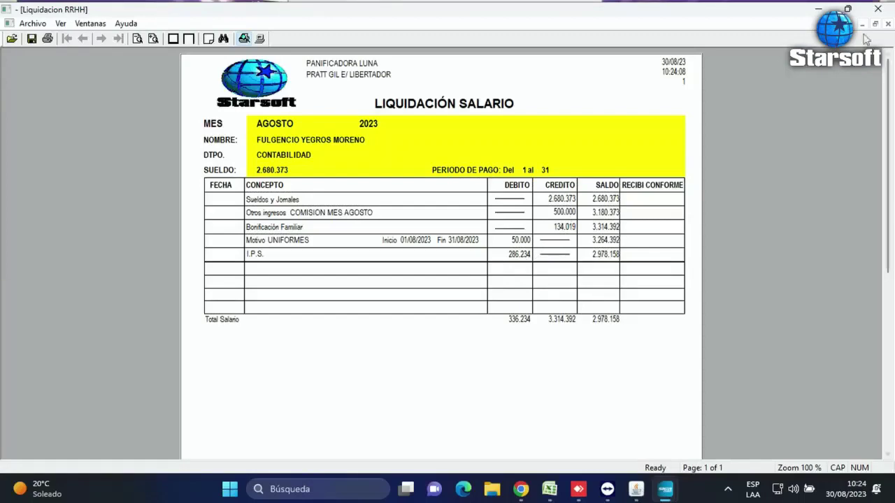
click(877, 9)
click(534, 314)
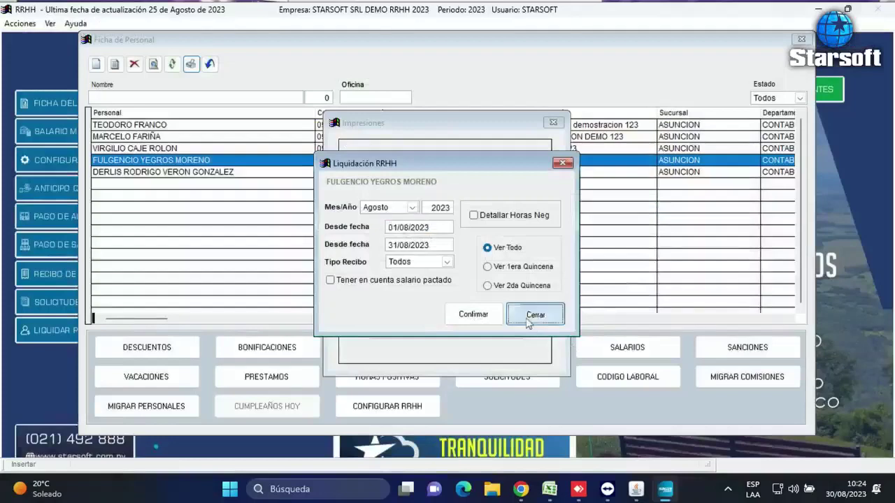
click(553, 122)
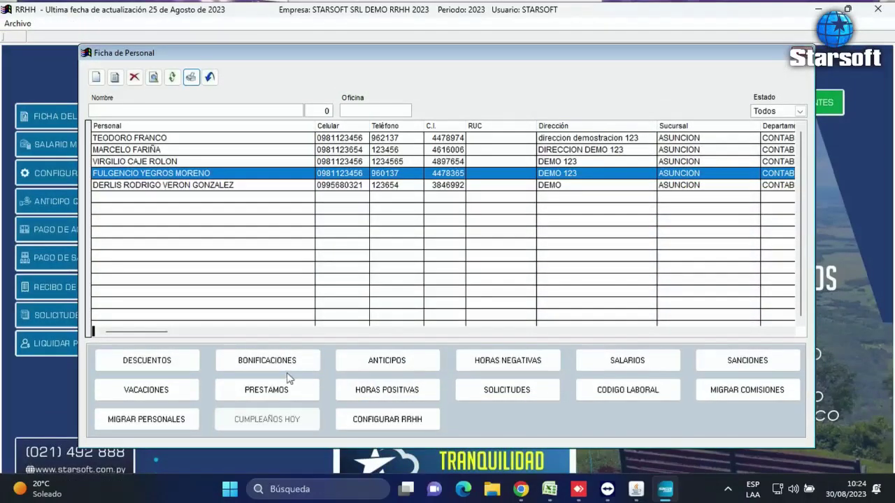
Step: View the form for a new individual advance to the employee, close it unsaved, and leave the advances list and Ficha de Personal
click(367, 362)
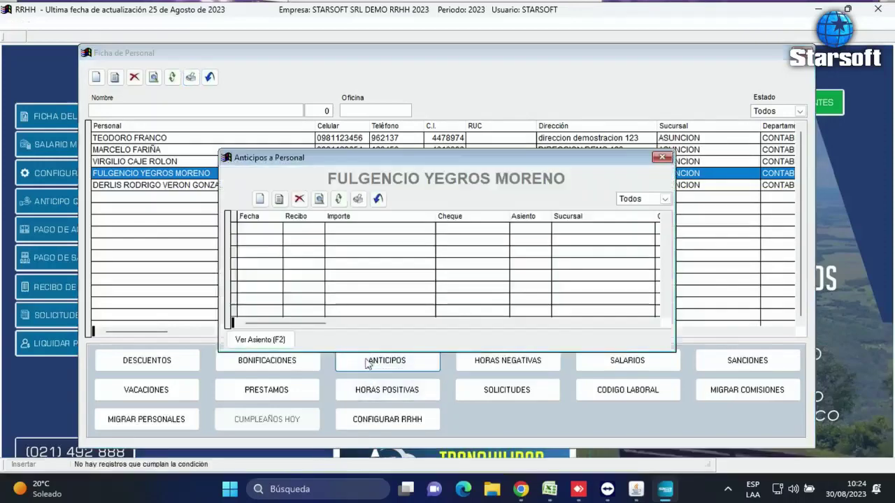
click(259, 199)
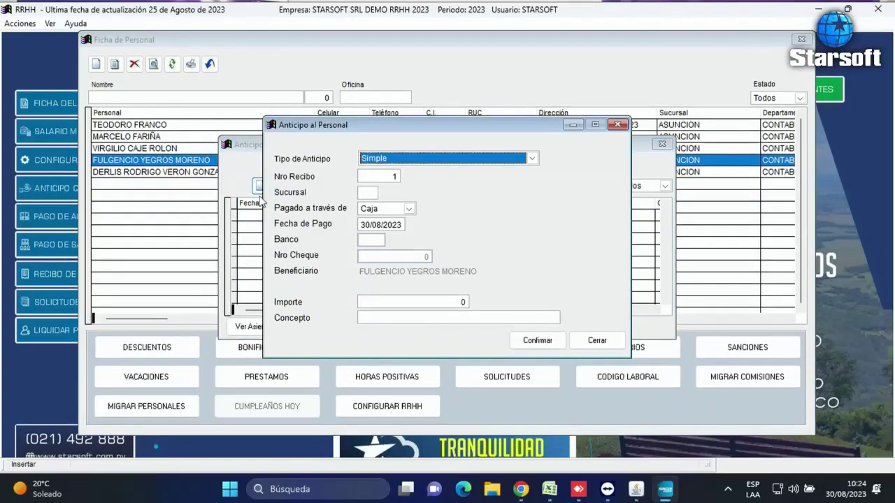
click(598, 342)
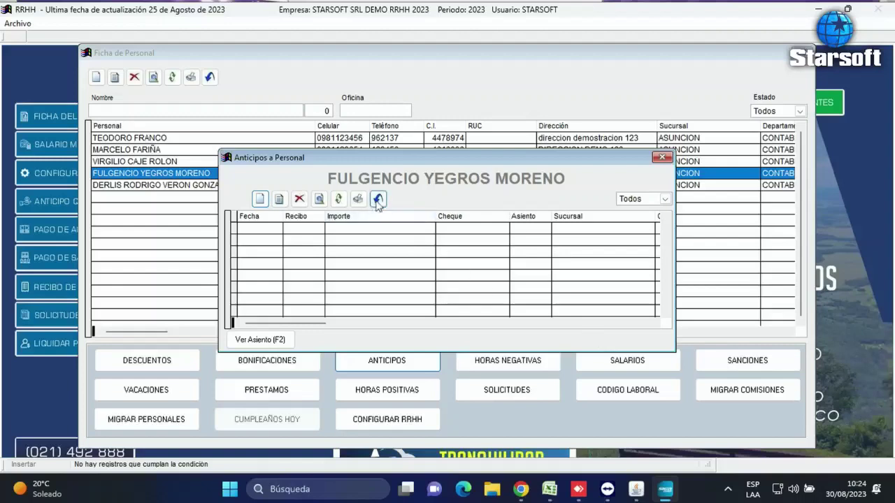
click(378, 200)
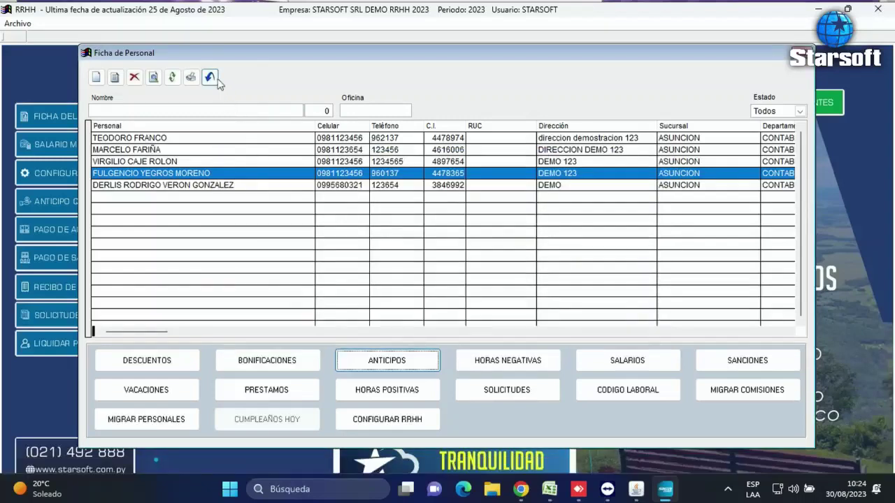
click(209, 77)
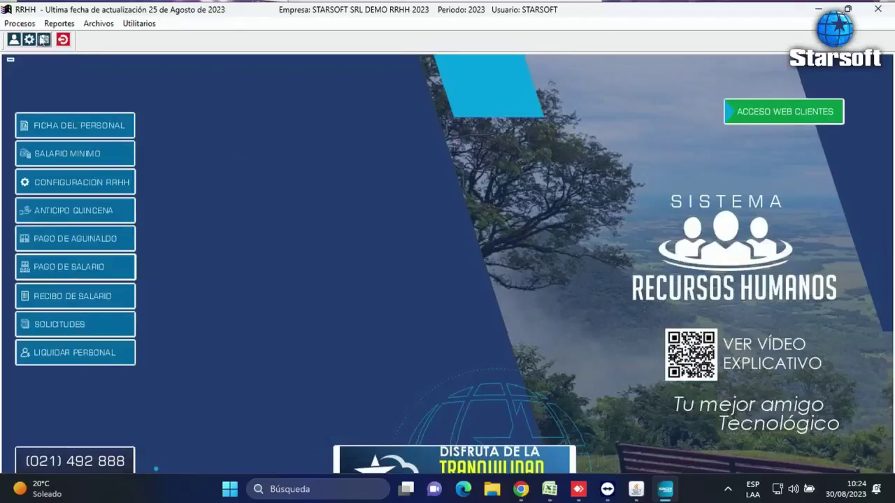
Step: Start a new Anticipo Quincena with Fecha 15/08/2023, Sucursal 01 and the month Agosto 2023
click(20, 25)
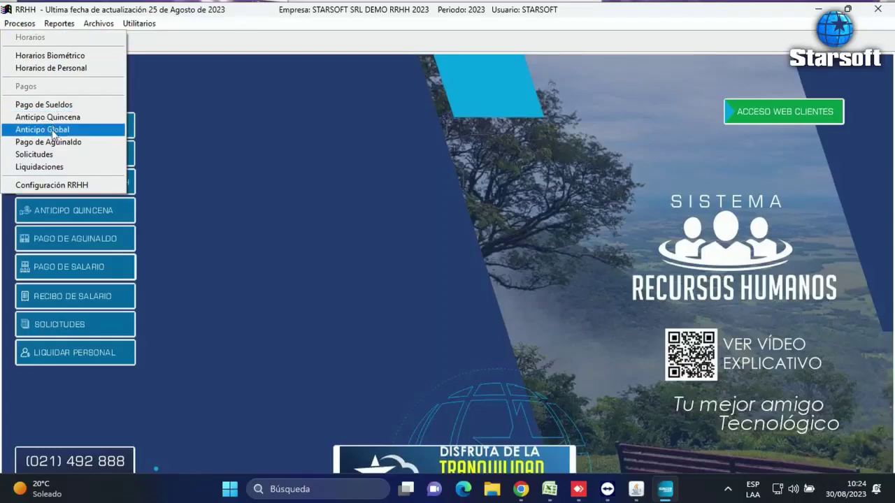
click(51, 119)
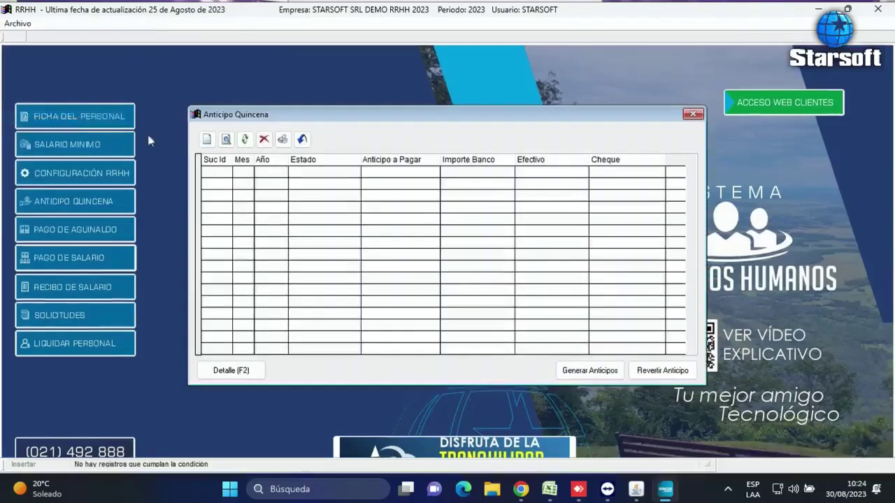
click(207, 140)
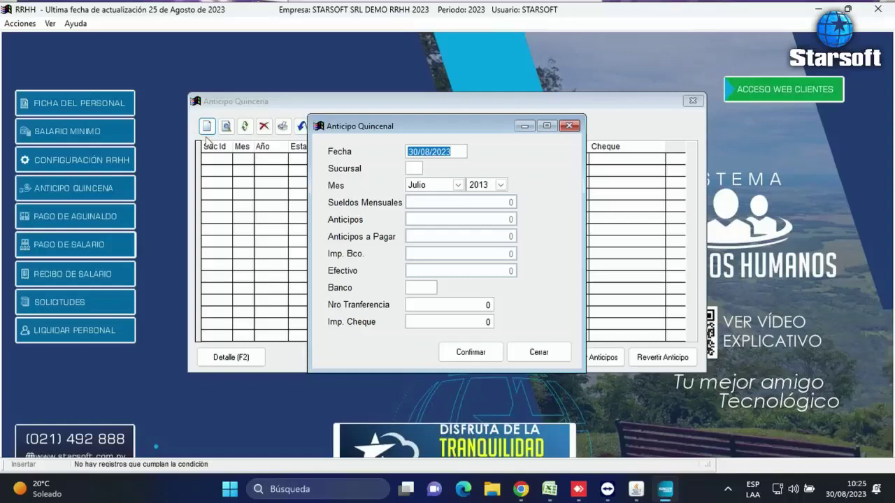
text(15/08/23)
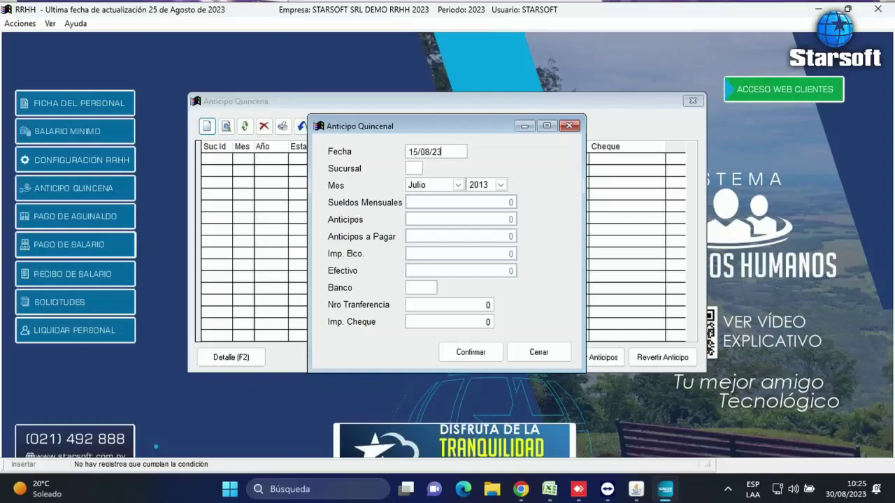
key(Return)
key(Return)
key(Return)
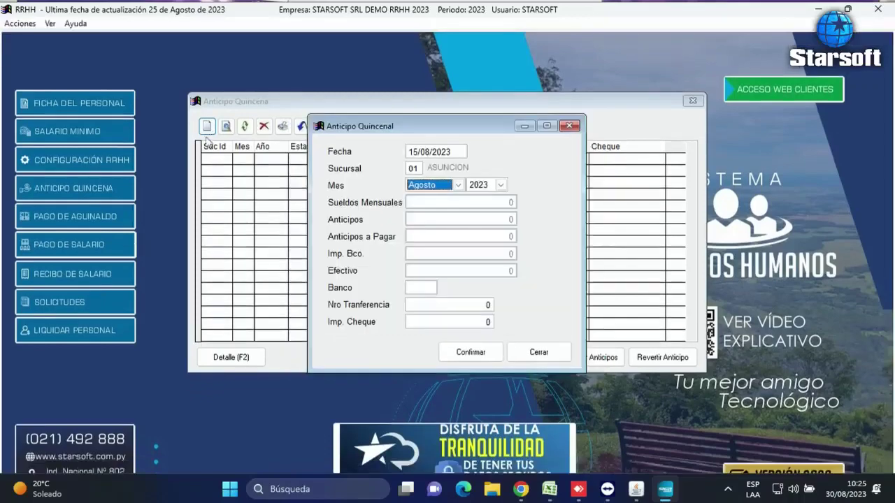
Step: Keep Agosto 2023, choose bank 01 BANCO REGIONAL SAECA, enter the transfer number, and confirm the fortnightly advance
key(Return)
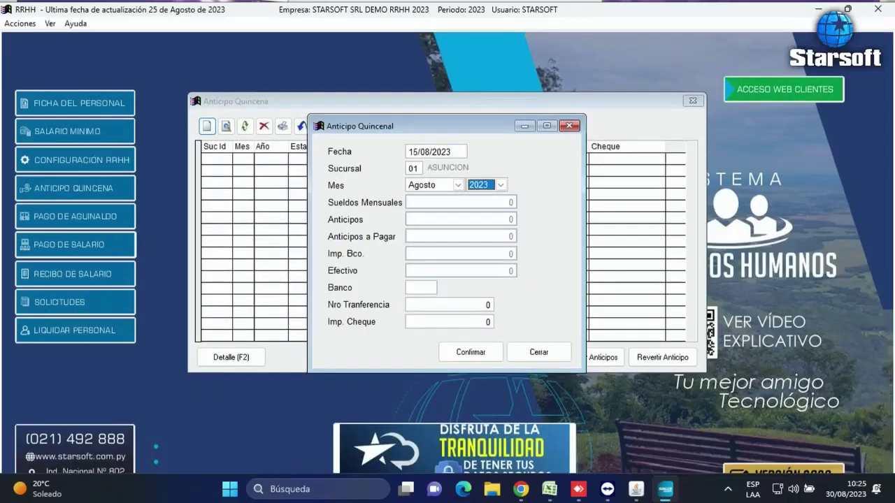
key(Return)
key(Return)
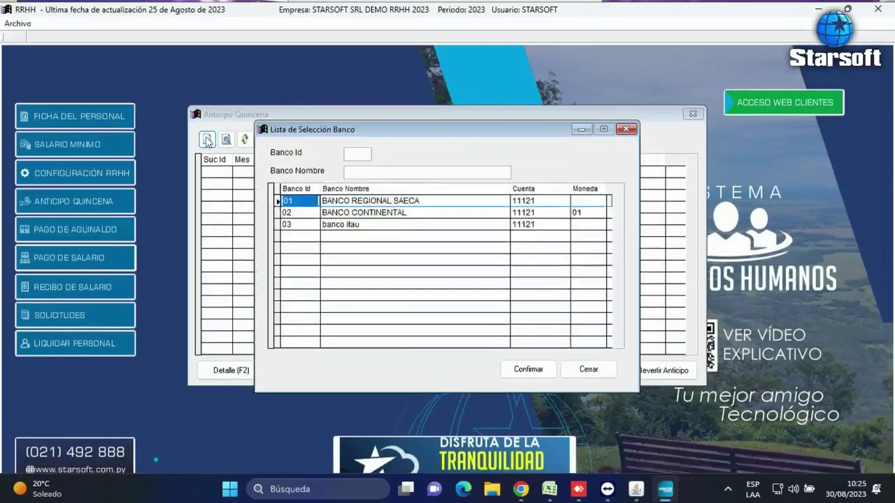
key(Return)
text(25151)
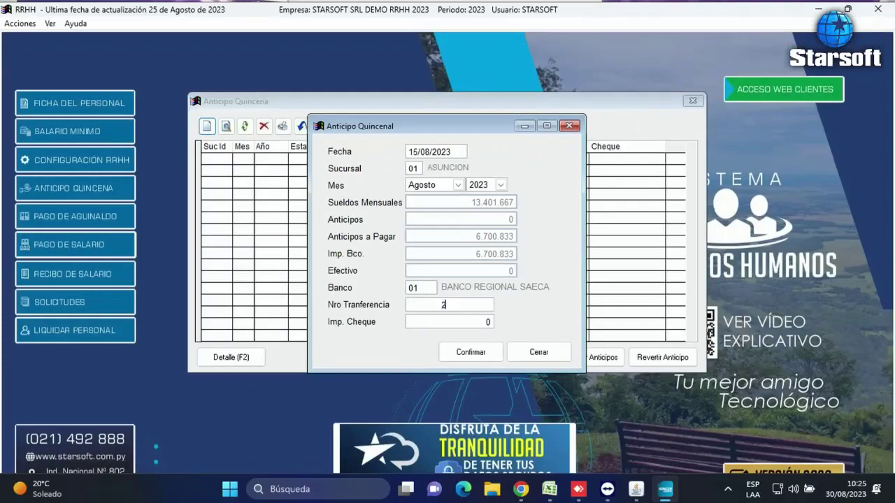
click(469, 352)
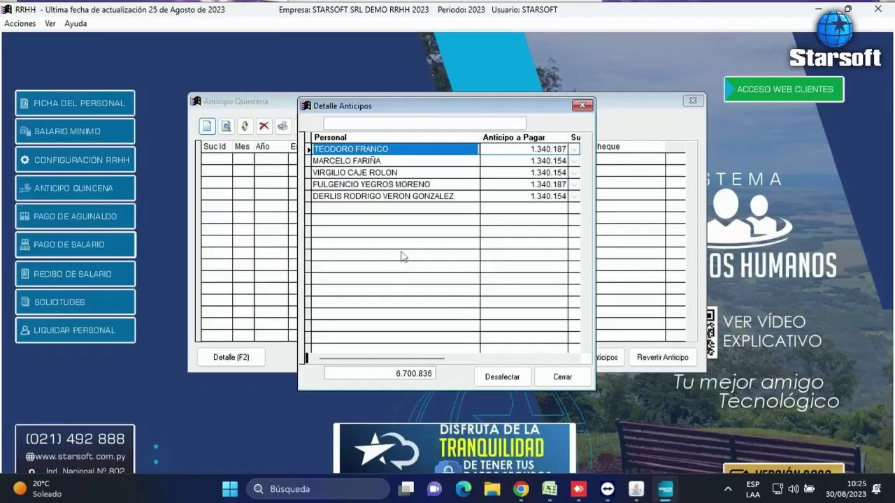
Step: View the advance amount of the last employee in Detalle Anticipos, close it without changes, and close the detail list
click(379, 197)
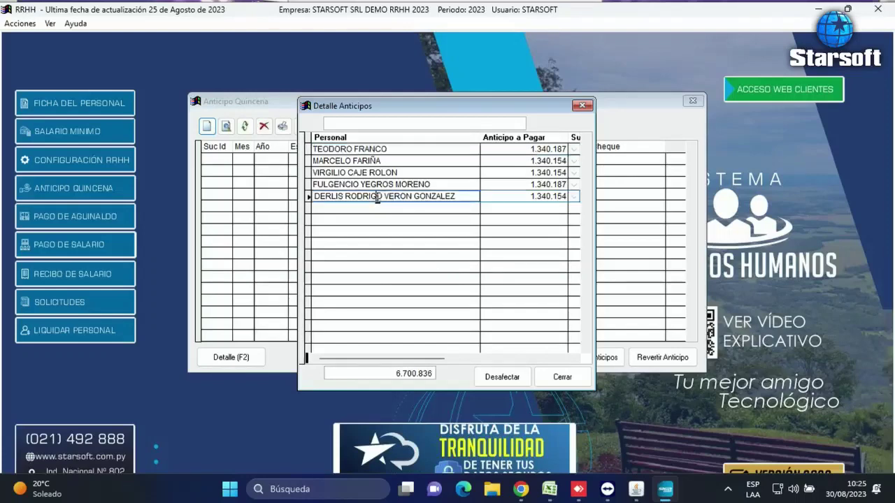
double_click(377, 196)
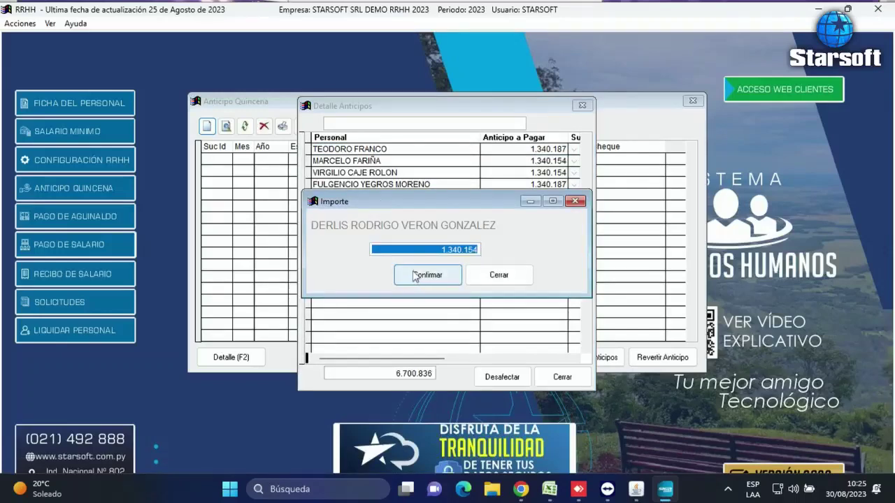
click(478, 276)
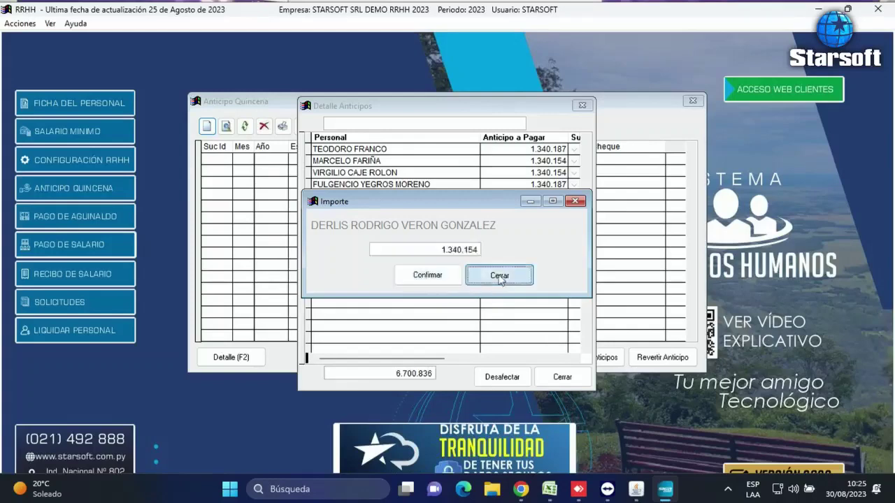
click(563, 378)
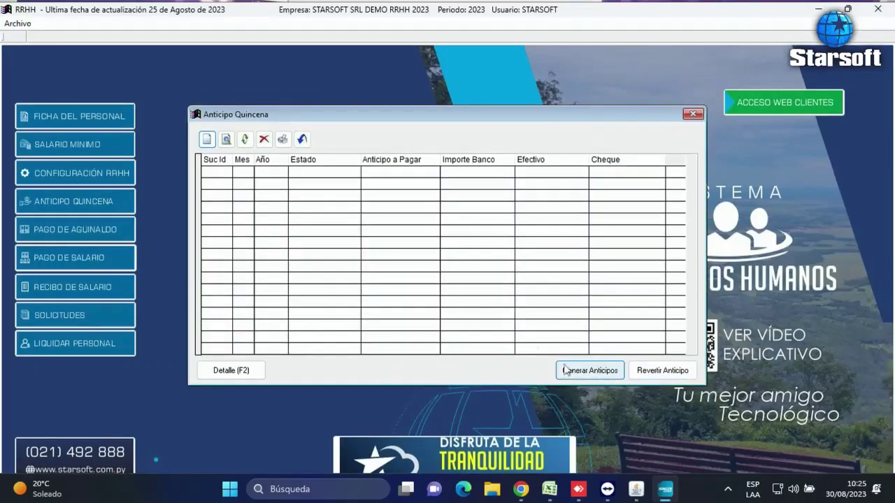
Step: Refresh the Anticipo Quincena list, generate the August 2023 advances, acknowledge the notice, and leave the list
click(245, 139)
click(589, 378)
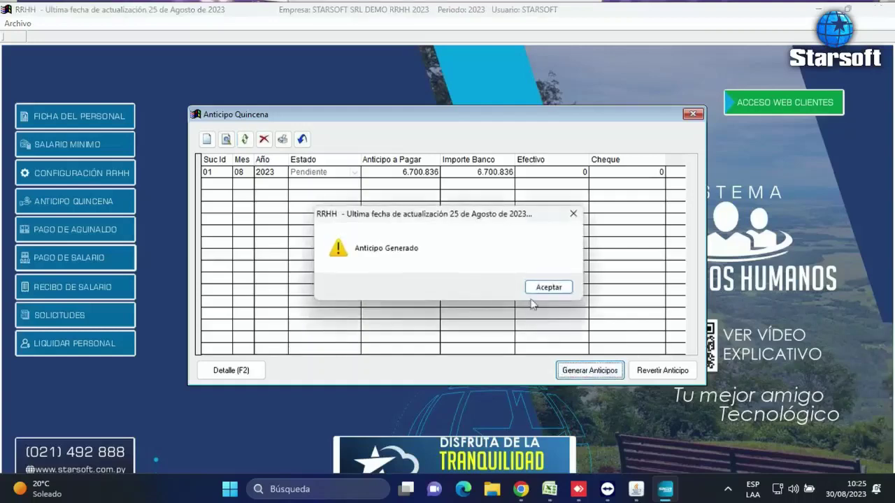
click(543, 287)
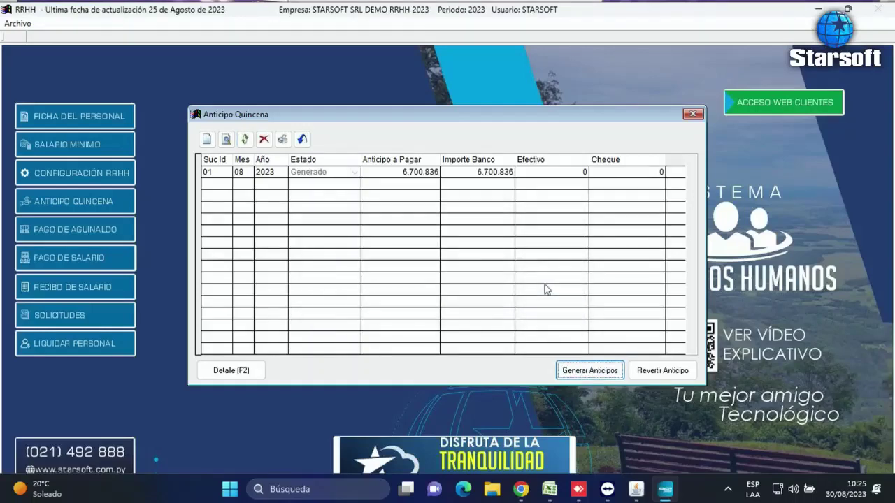
click(302, 139)
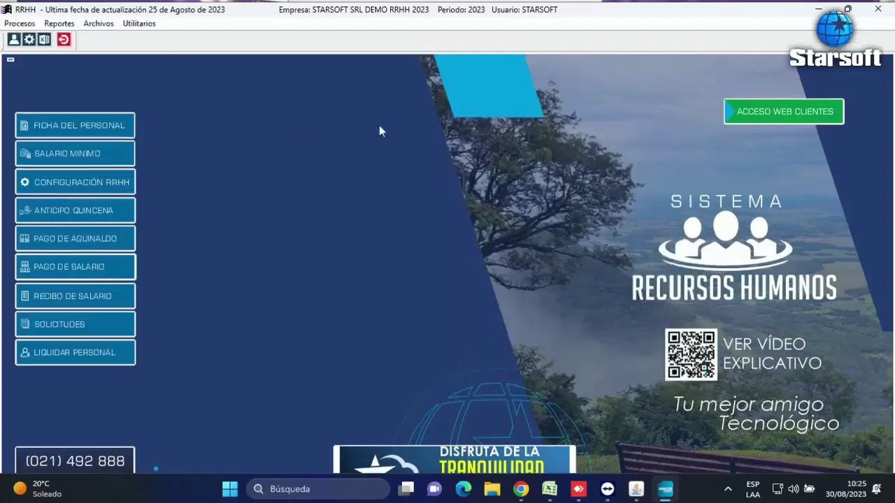
Step: View the Ficha de Personal with its employee list and functions, and close it
click(99, 23)
click(153, 35)
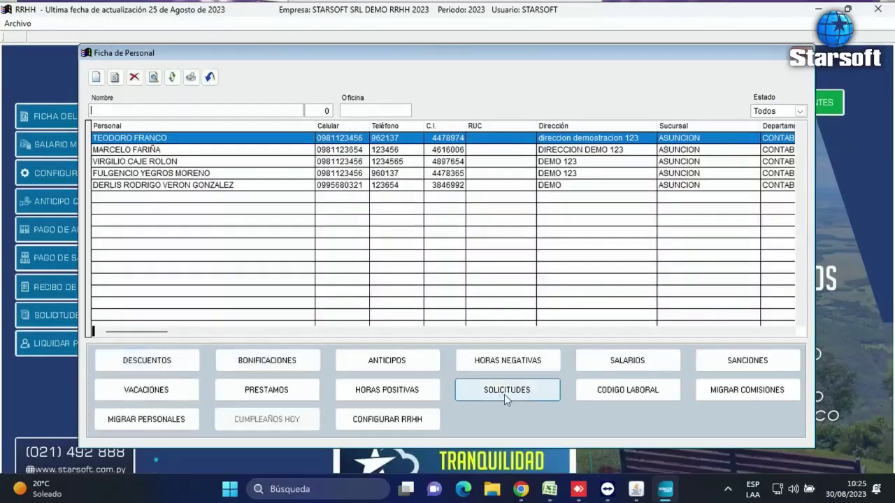
click(209, 77)
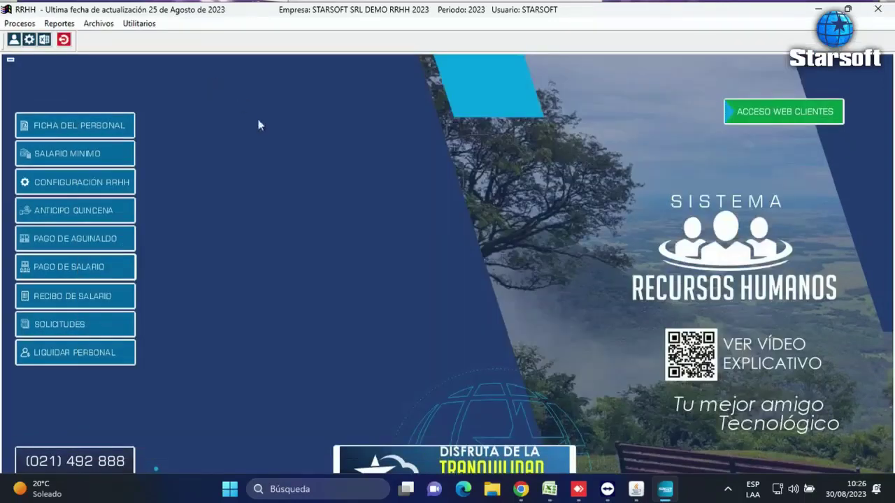
Step: Set up the Planilla de Salarios report for personnel code 4 only, Agosto 2023, from 01/08/2023 to 31/08/2023
click(59, 24)
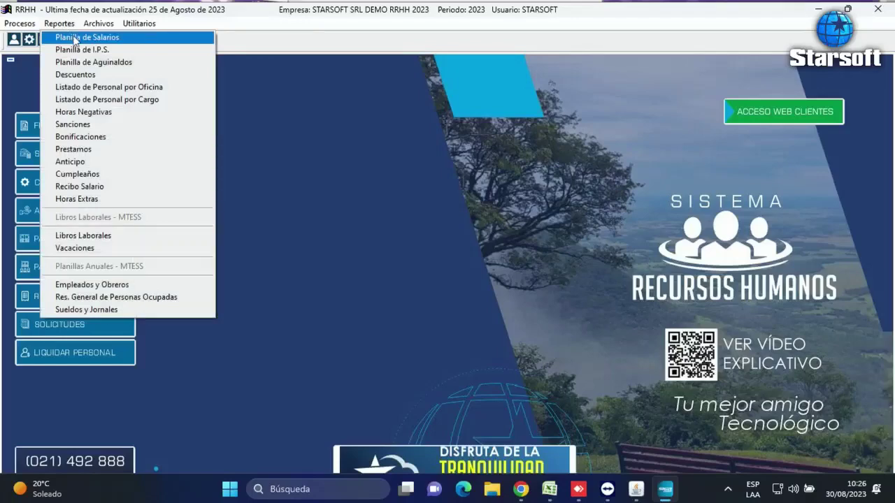
click(75, 38)
text(4)
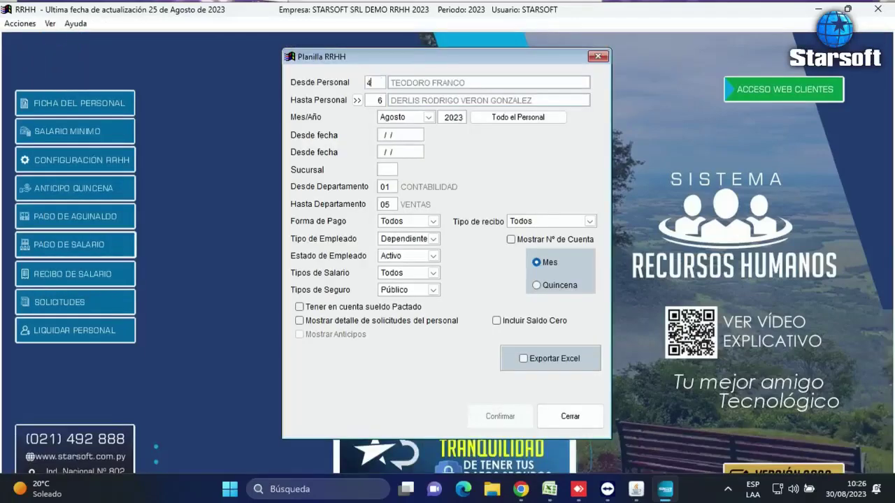
key(Return)
key(Return)
key(Return)
key(Return)
key(Return)
key(Return)
key(Return)
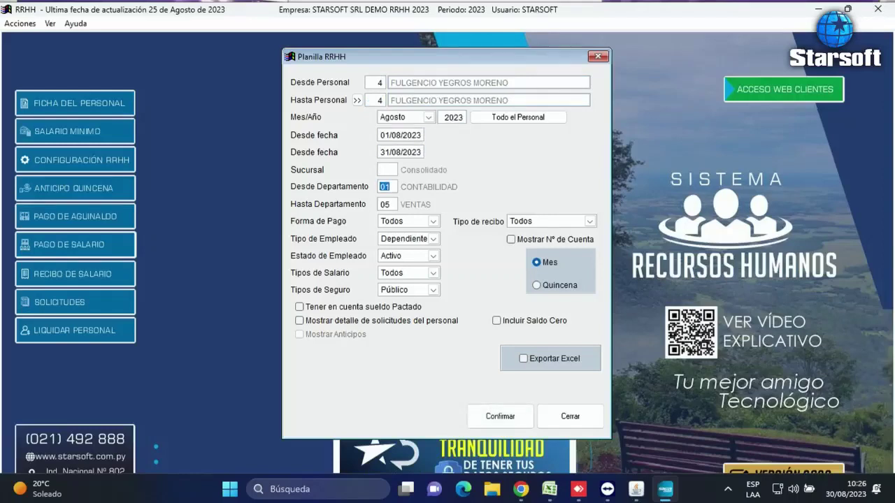
Step: Generate the payroll sheet with Sucursal left blank, check the employee's advance and deductions, and close the report and its options
click(386, 170)
click(515, 418)
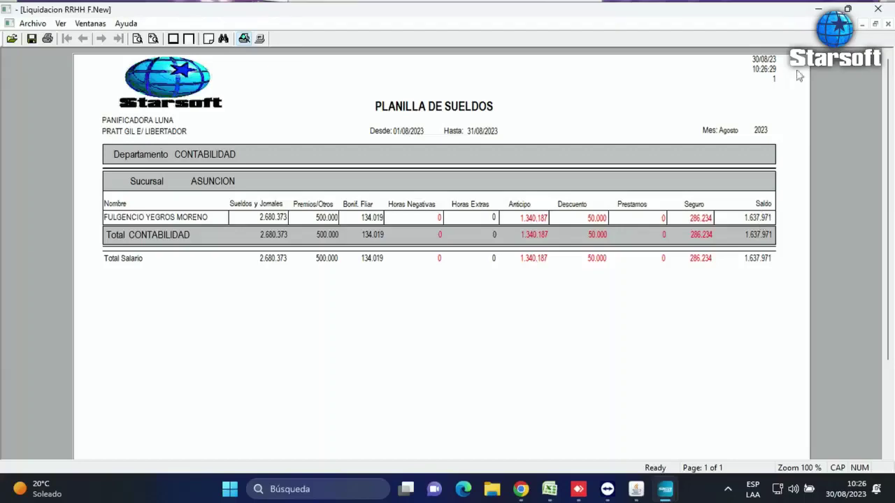
click(878, 9)
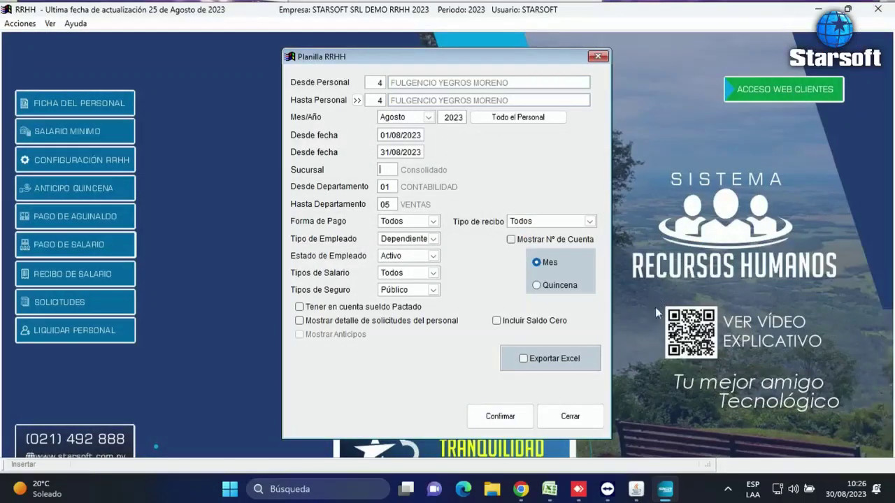
click(572, 416)
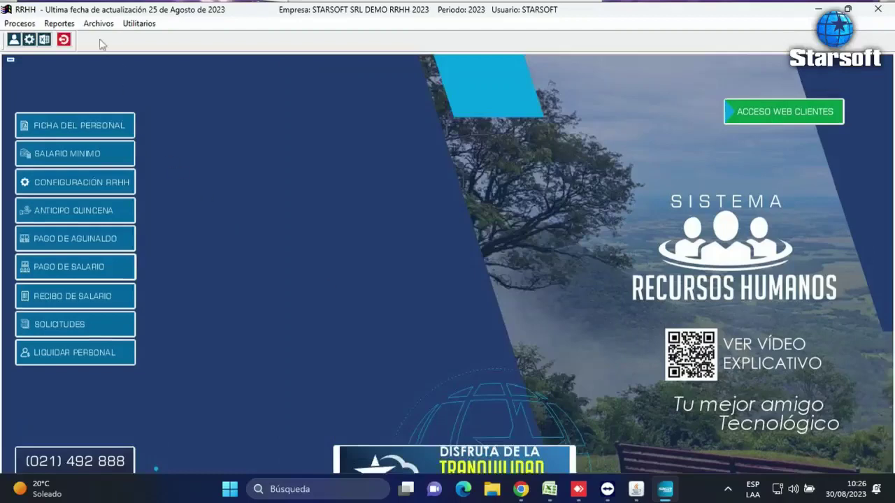
Step: Set up the Recibo Salario report for personnel code 4 only, Agosto 2023, from 01/08/2023 to 31/08/2023
click(59, 23)
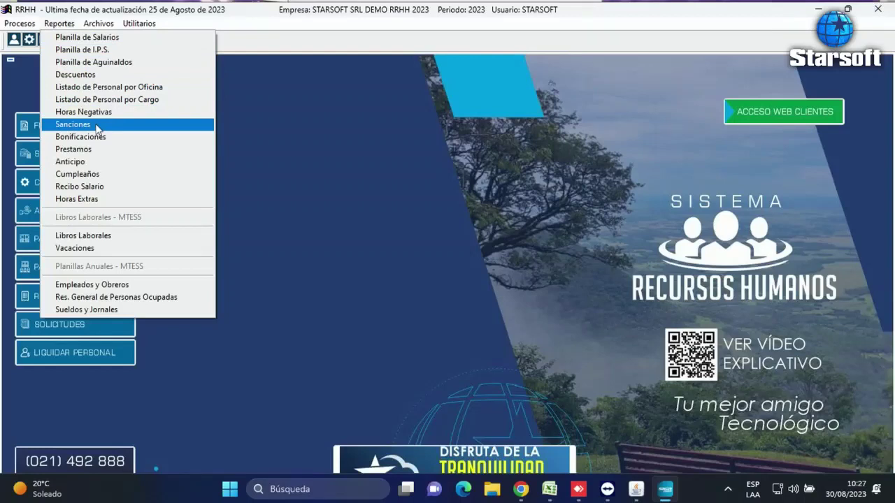
click(96, 190)
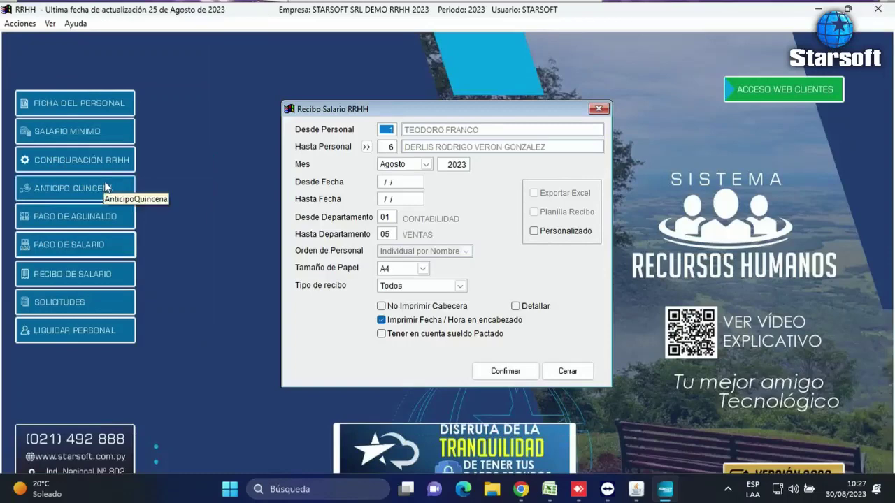
text(4)
key(Return)
text(4)
key(Return)
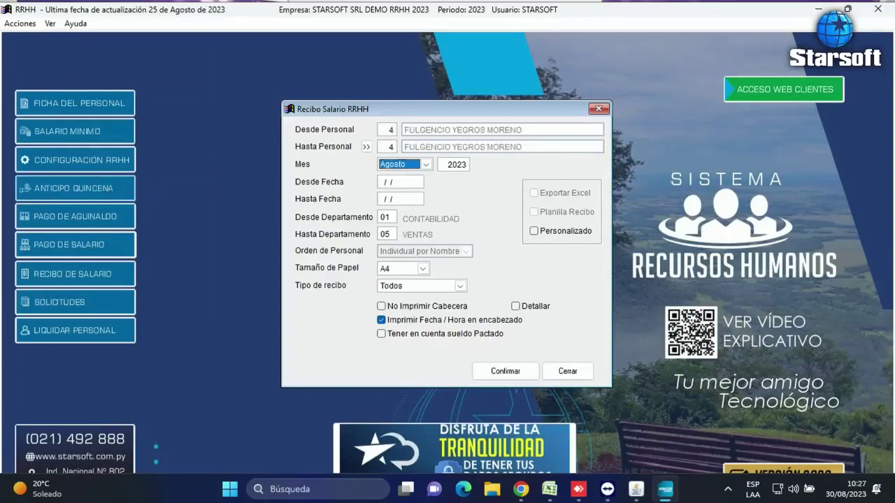
key(Return)
key(Return)
key(Return)
key(Return)
key(Return)
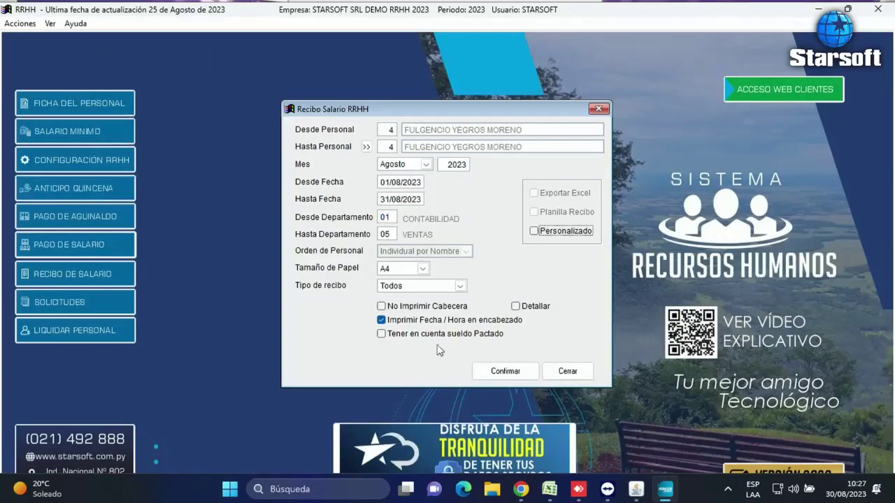
Step: Generate the salary receipt, review the advance, uniform, commission and net pay lines on both copies, and close the receipt and its options
click(517, 371)
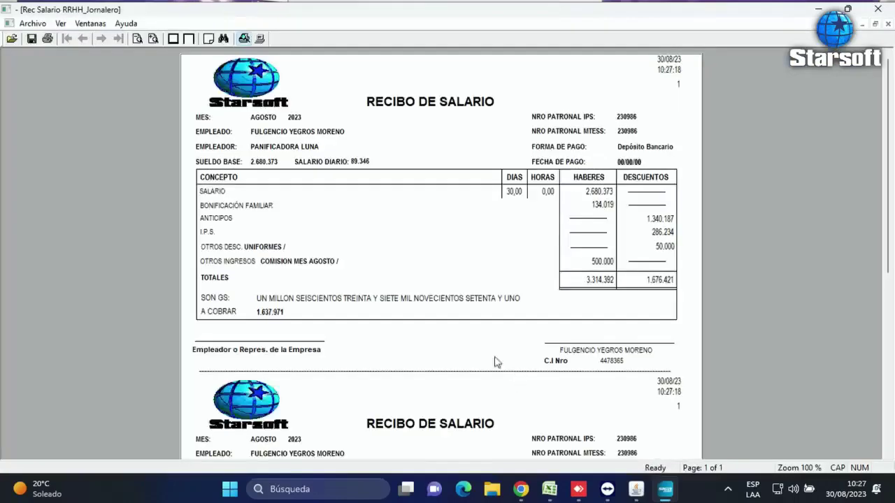
scroll(423, 264, down, 1)
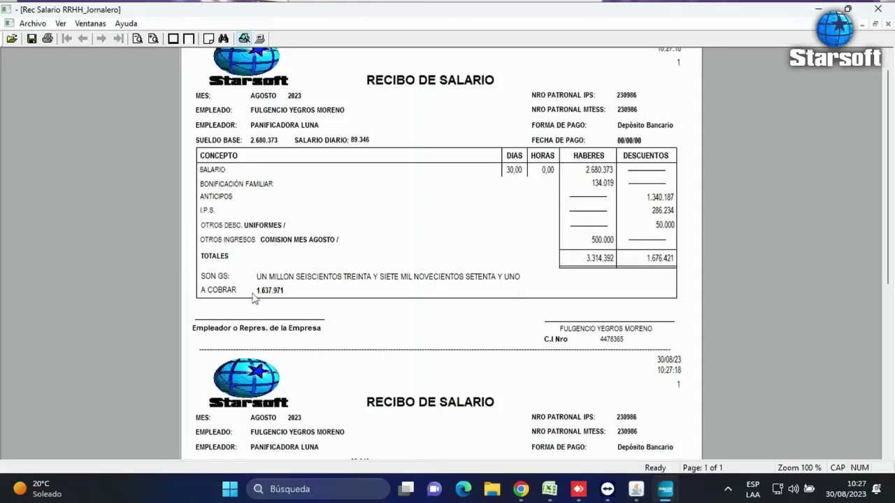
scroll(326, 273, down, 1)
scroll(328, 274, down, 5)
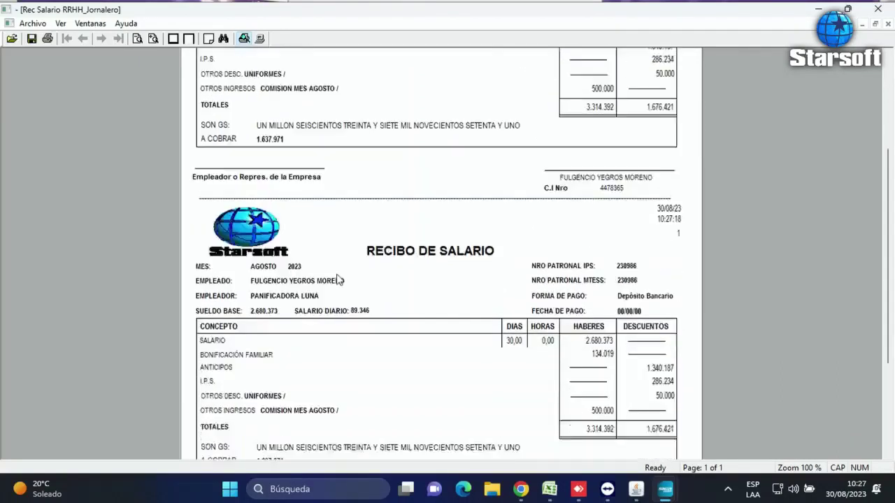
scroll(344, 281, up, 6)
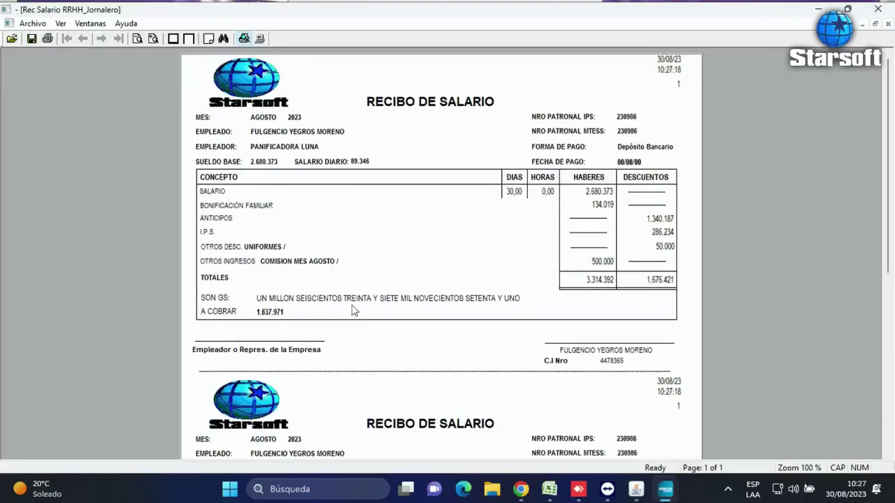
click(877, 9)
click(567, 371)
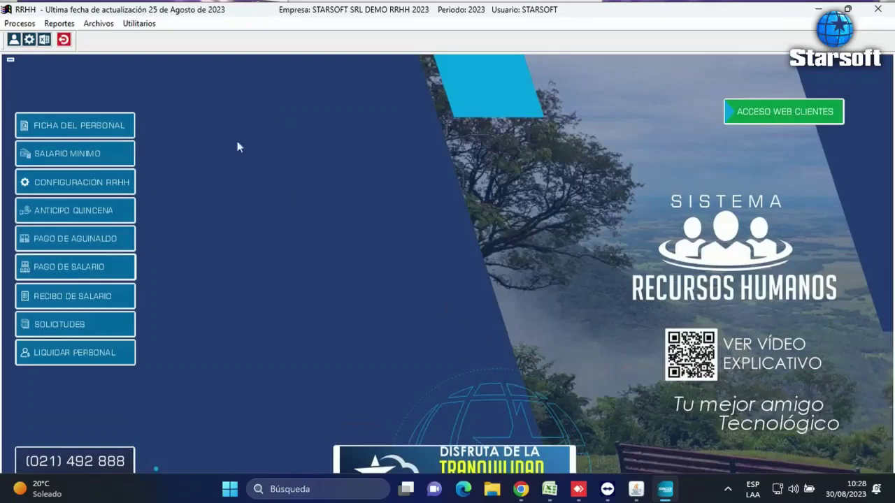
Step: Start a new Anticipo Global entry dated 15/08/2023 for Sucursal 01 (ASUNCION)
click(24, 25)
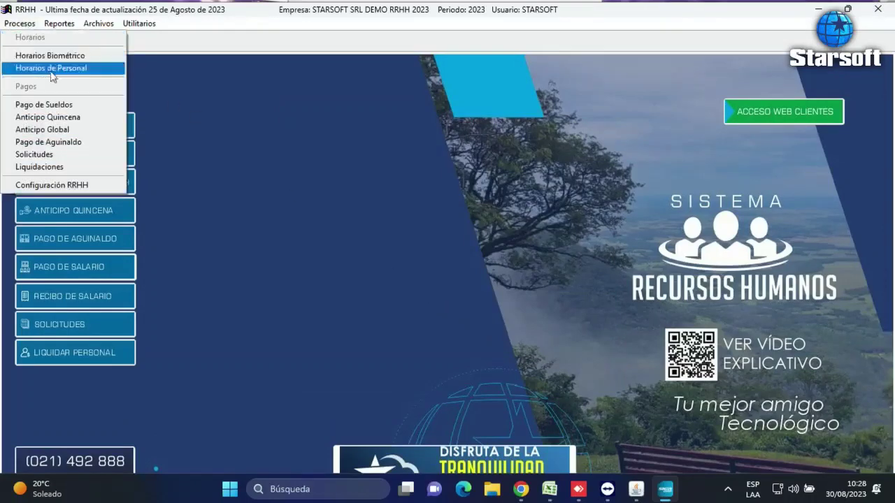
click(60, 131)
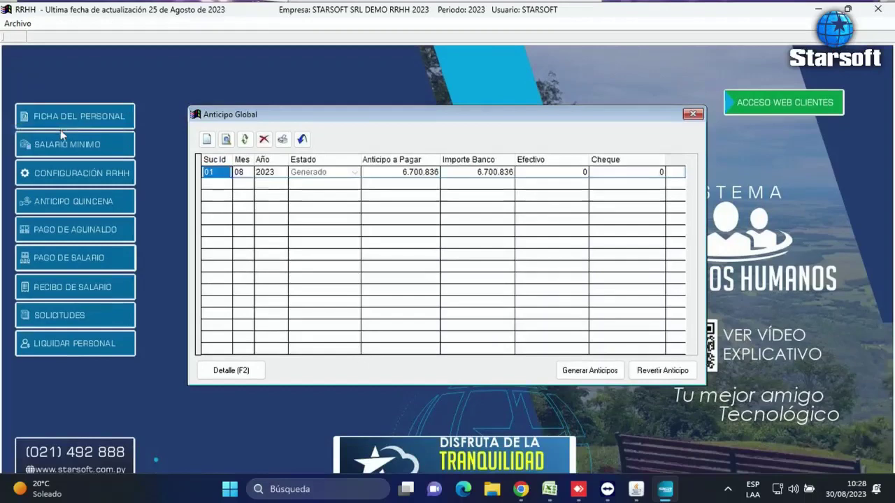
click(208, 140)
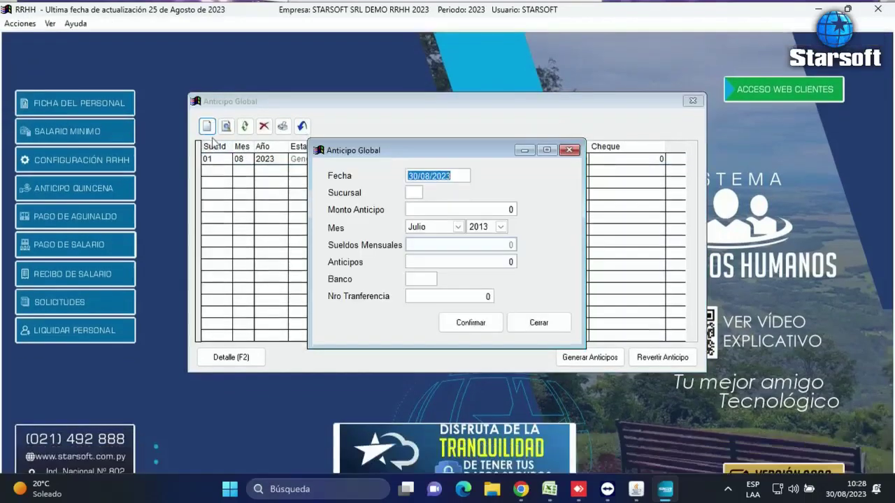
text(15/)
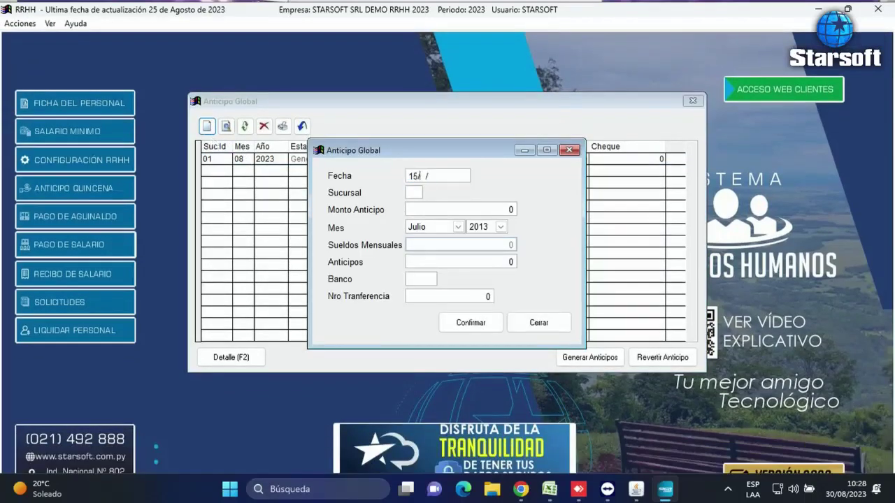
text(08/23)
key(Return)
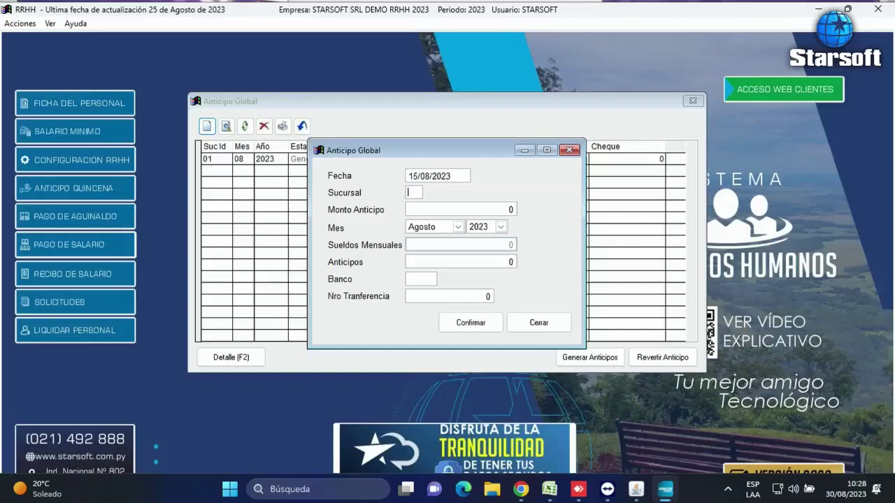
key(Return)
key(Return)
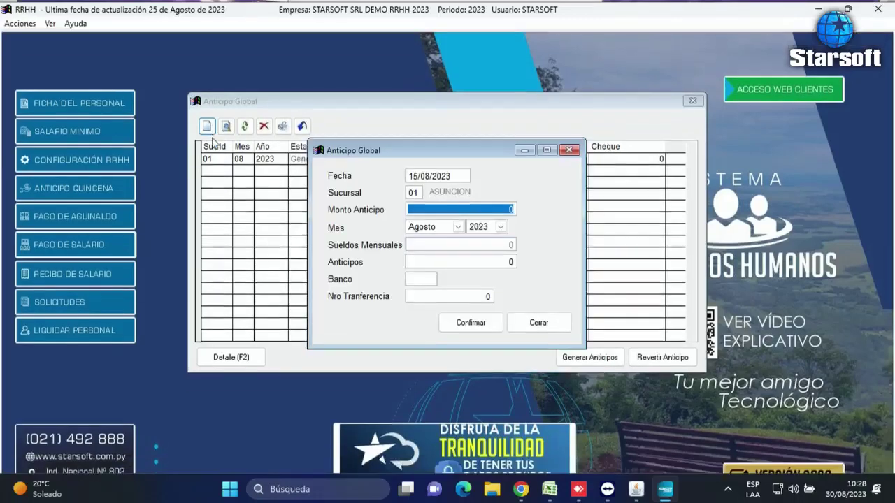
Step: Set Monto Anticipo to 60.000 for Agosto 2023 with bank 01, check the per-employee advance detail, and close the global advance windows
text(600.00)
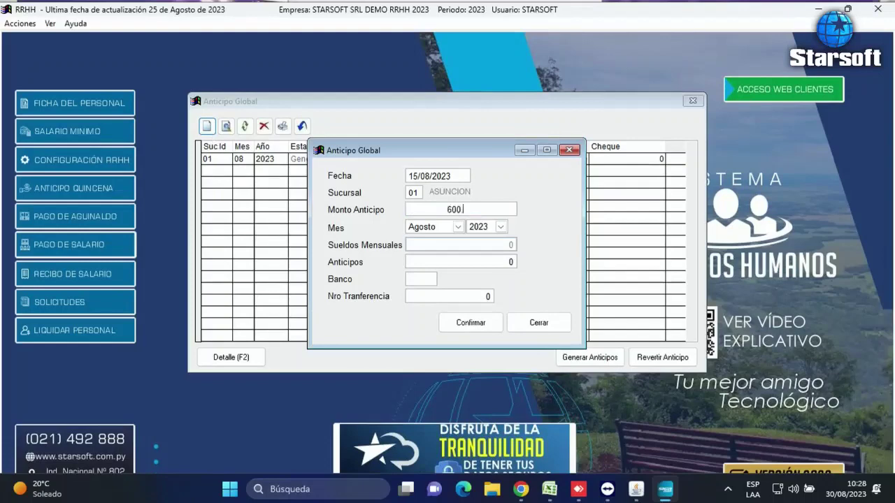
key(Return)
key(Return)
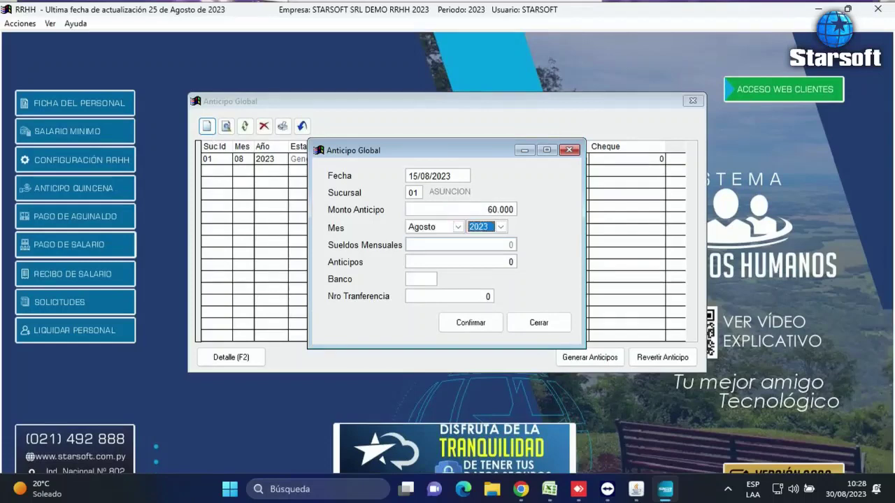
key(Return)
key(Return)
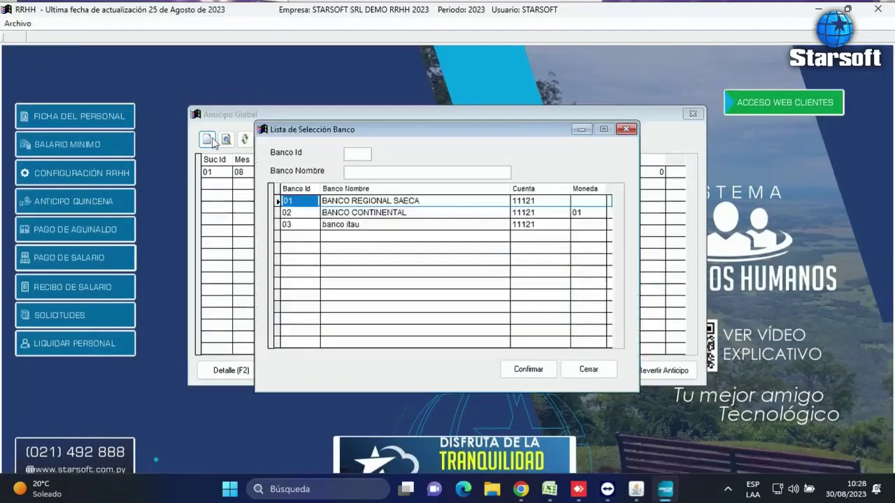
key(Return)
key(Return)
key(Return)
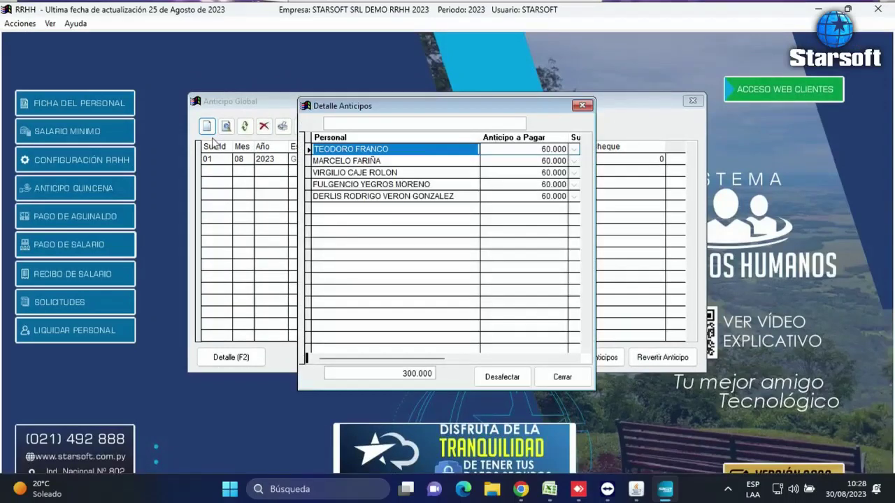
click(563, 377)
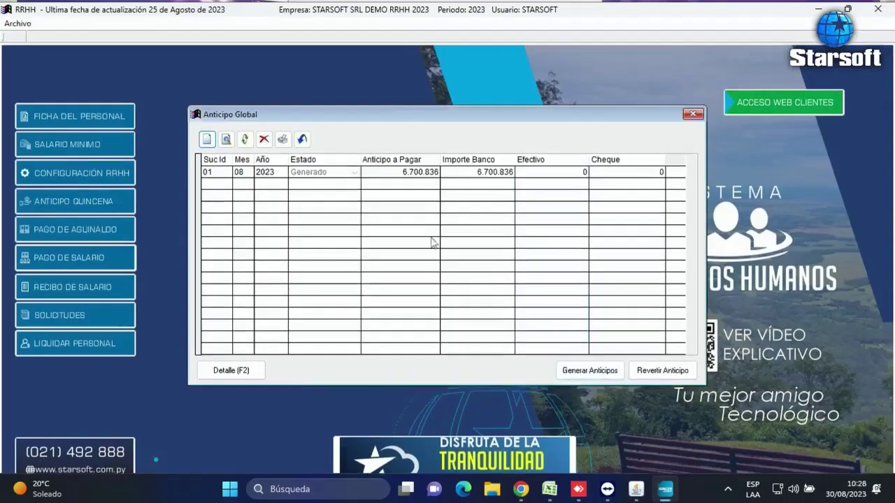
click(302, 139)
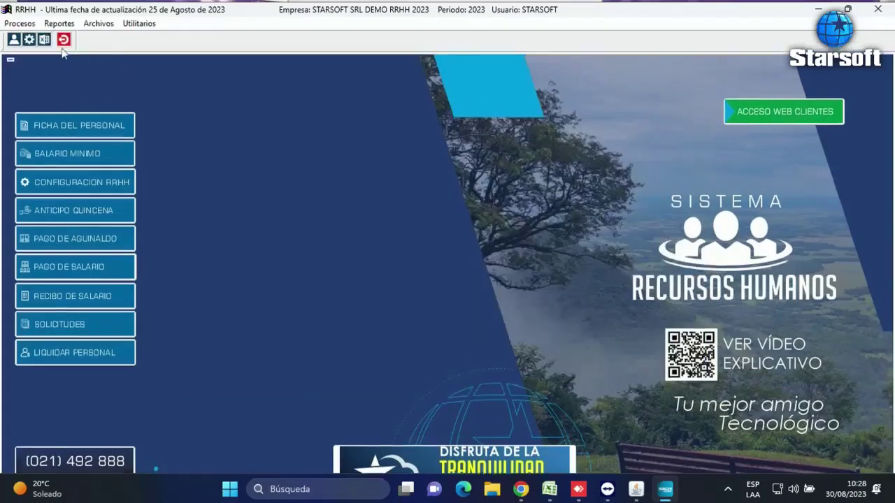
Step: Open the Horas Negativas records of the fourth employee in the Ficha de Personal
click(100, 24)
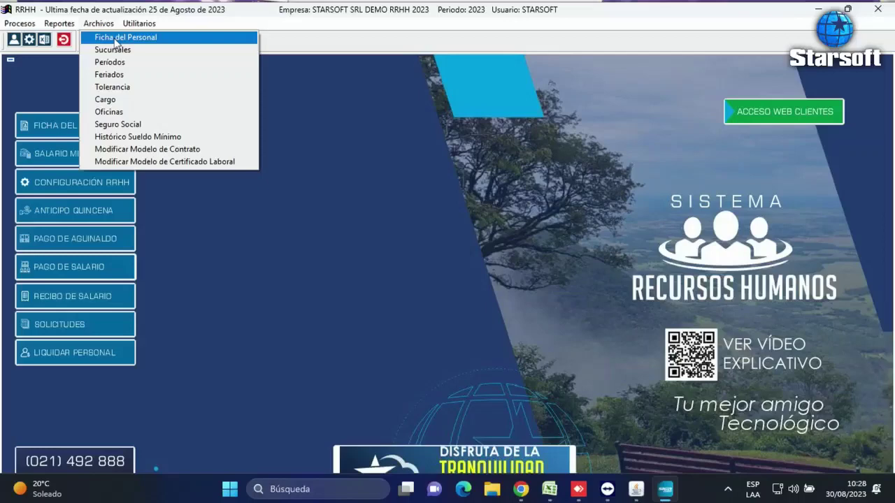
click(116, 39)
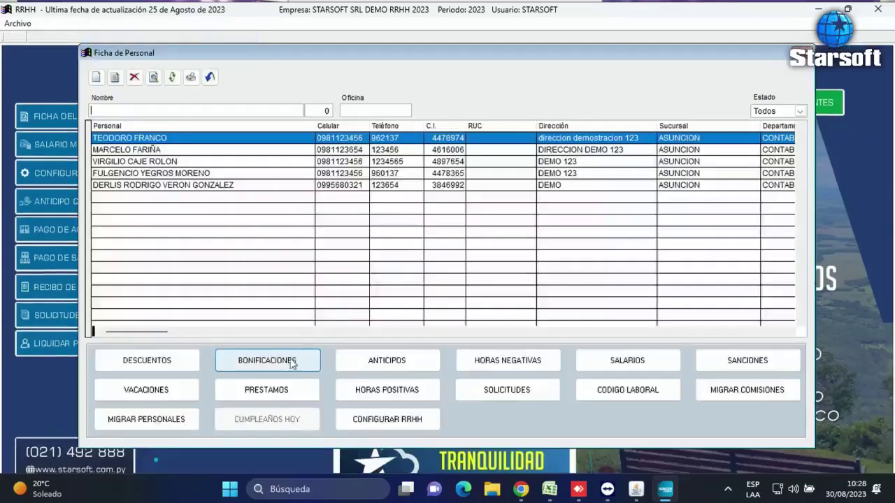
click(219, 174)
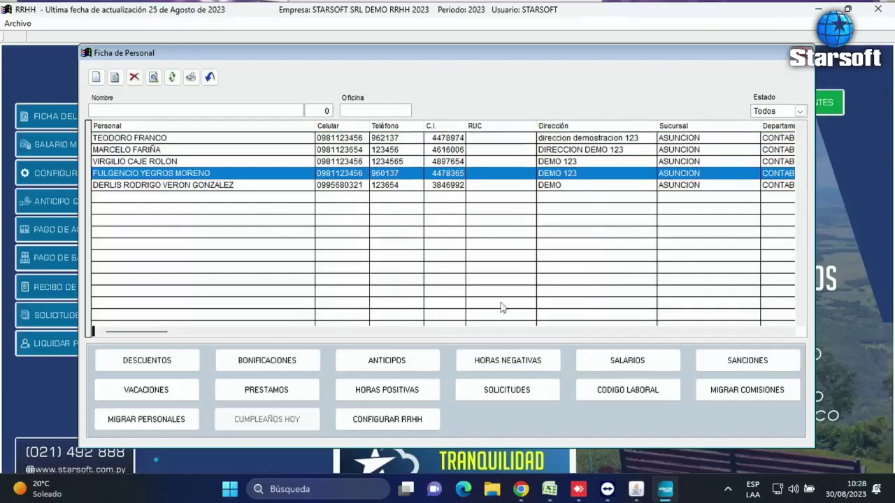
click(510, 368)
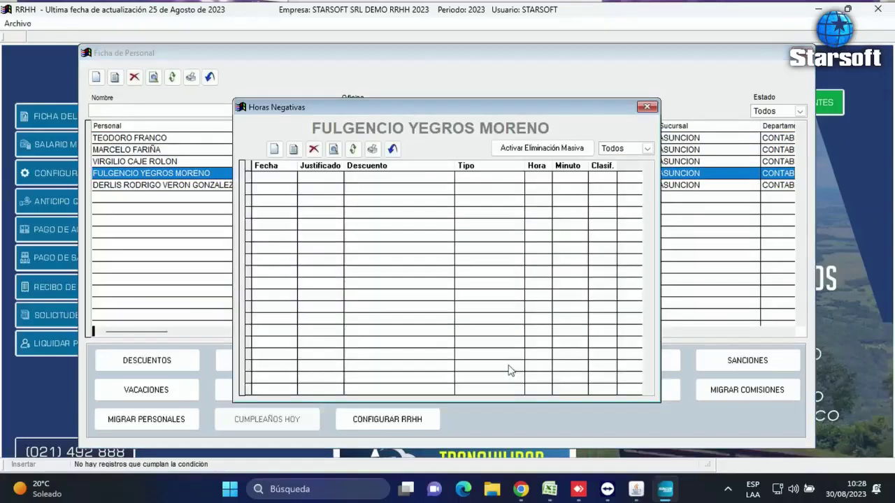
Step: Register an unjustified Llegada Tardía on 30/08/2023 with 2 hours and 30 minutes absent
click(276, 155)
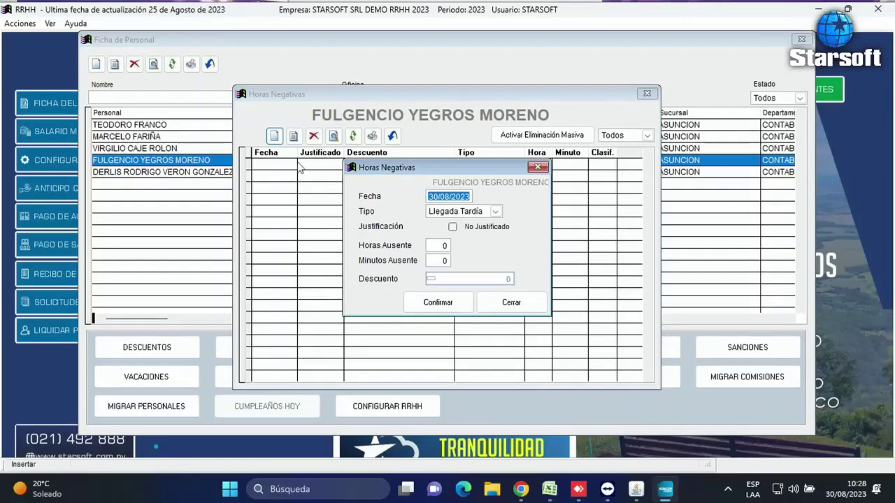
key(Tab)
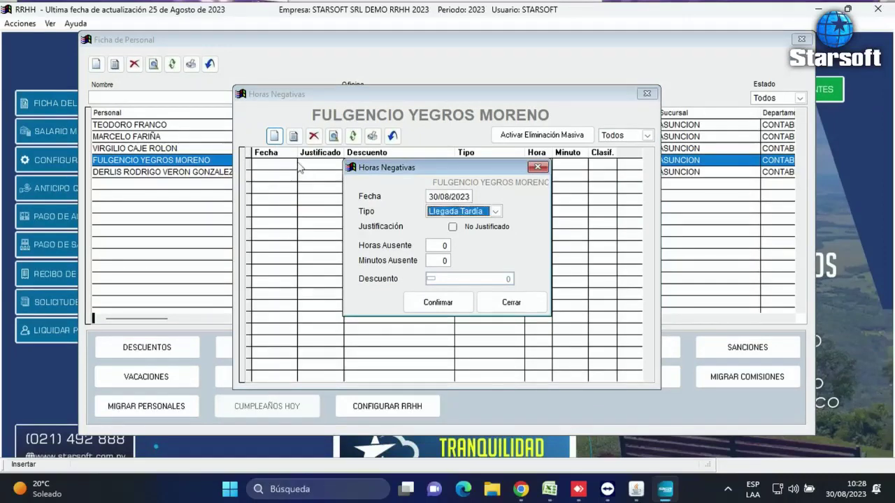
key(Tab)
key(Tab)
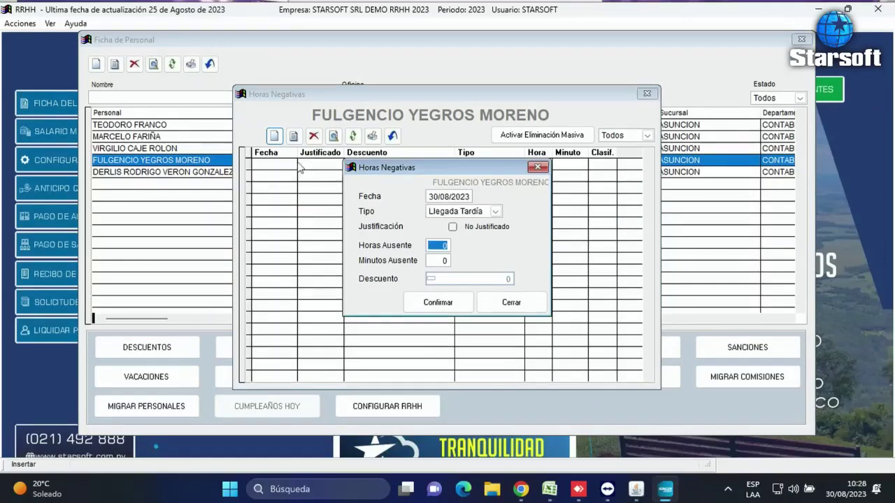
text(2)
key(Tab)
text(30)
key(Tab)
click(452, 309)
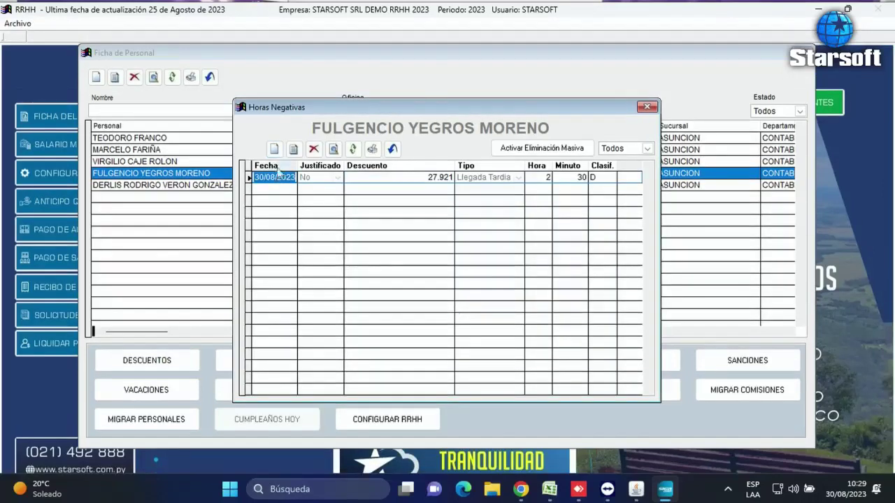
Step: Register an unjustified Ausencia on 29/08/2023 for the same employee and close the negative hours and personnel windows
click(274, 147)
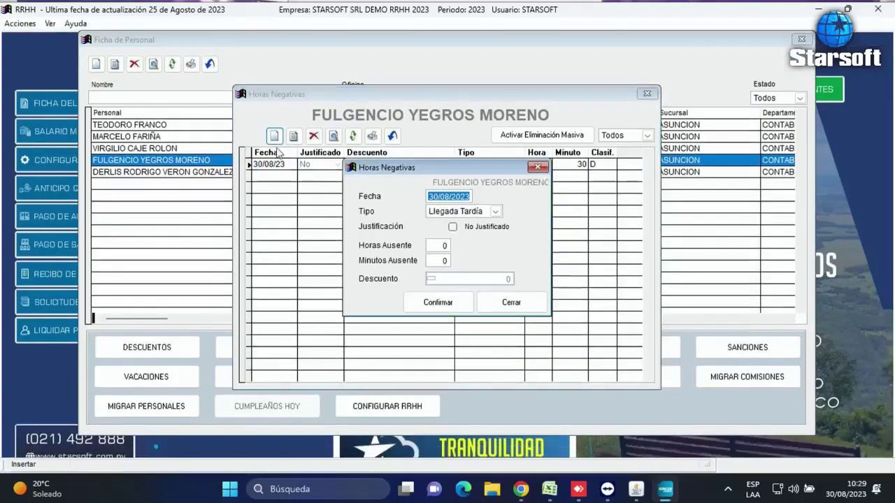
text(29/)
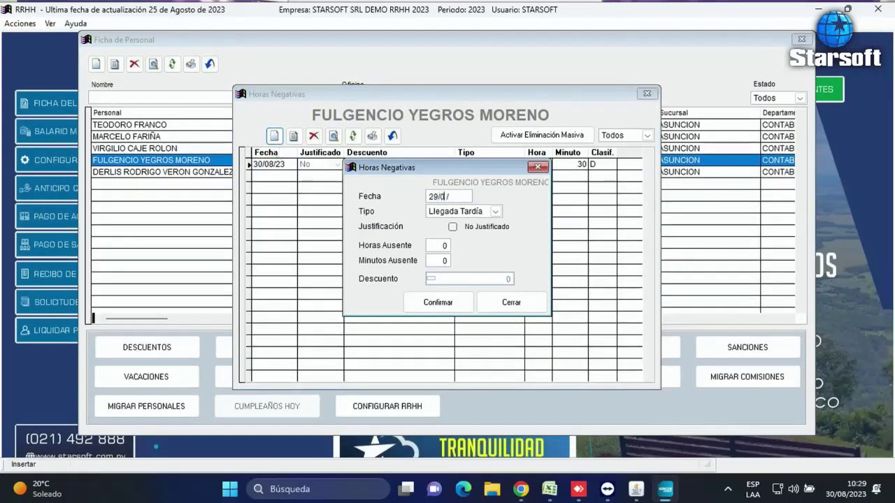
text(08/2023)
key(Down)
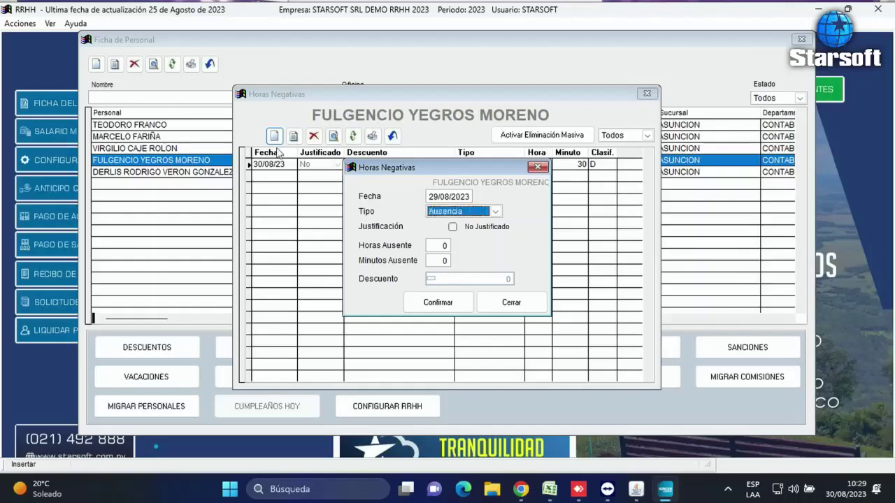
key(Tab)
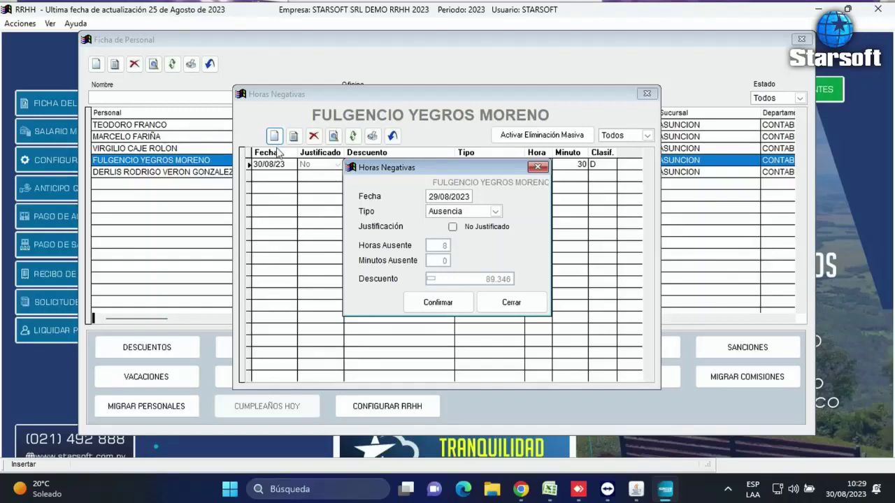
click(425, 305)
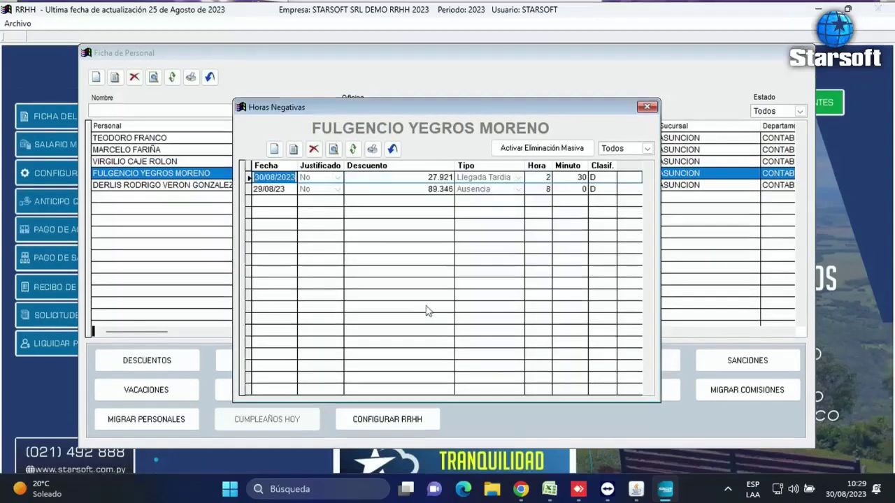
click(392, 149)
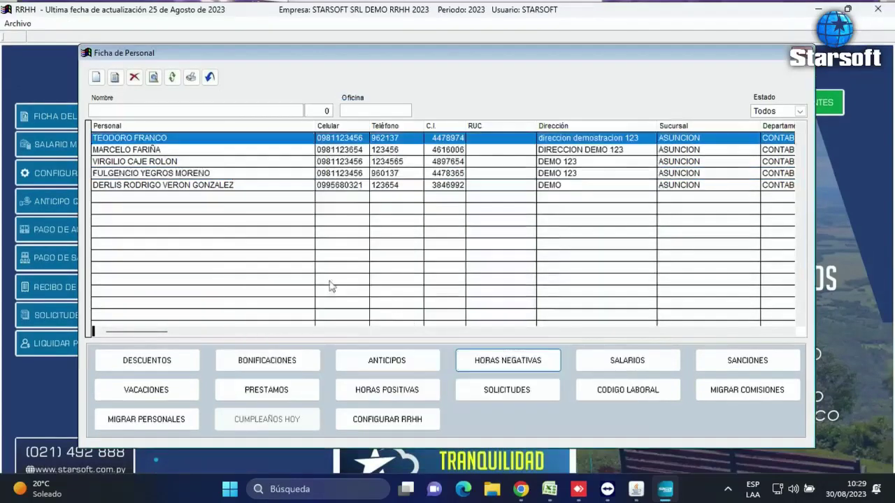
click(209, 77)
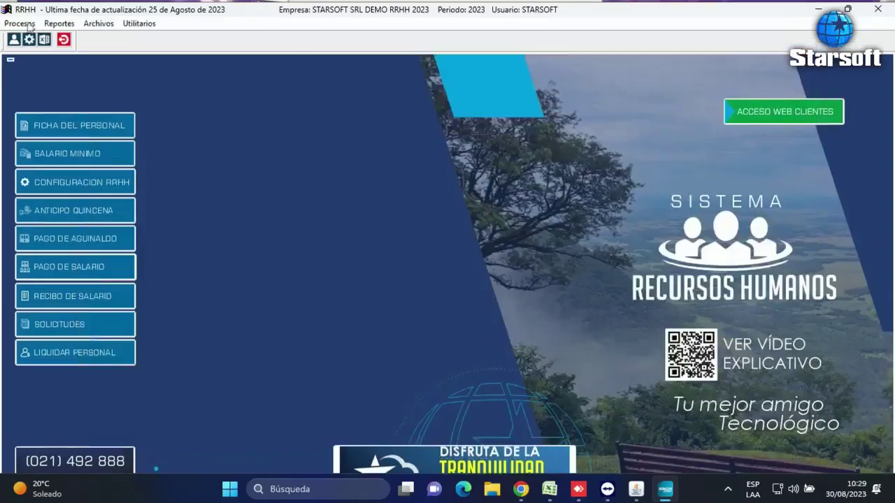
Step: Configure the Planilla de Salarios for personnel code 4 only, Agosto 2023, covering 01/08/2023 to 31/08/2023
click(58, 23)
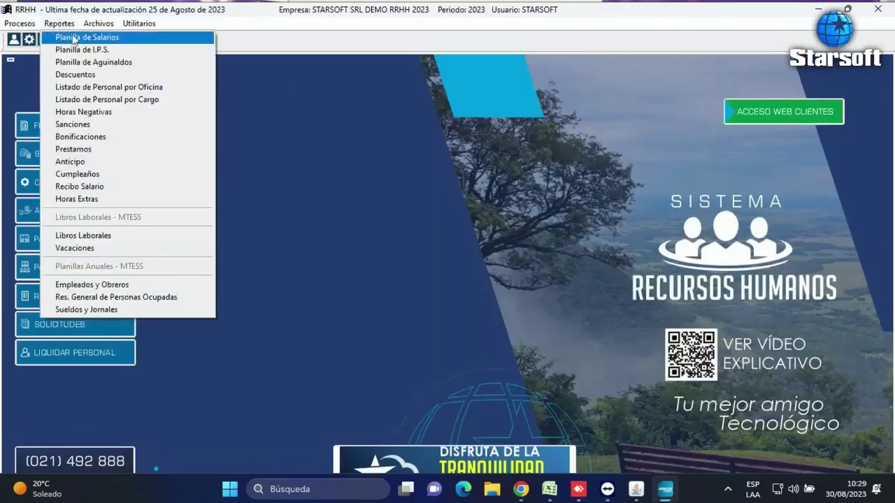
click(72, 37)
text(4)
key(Return)
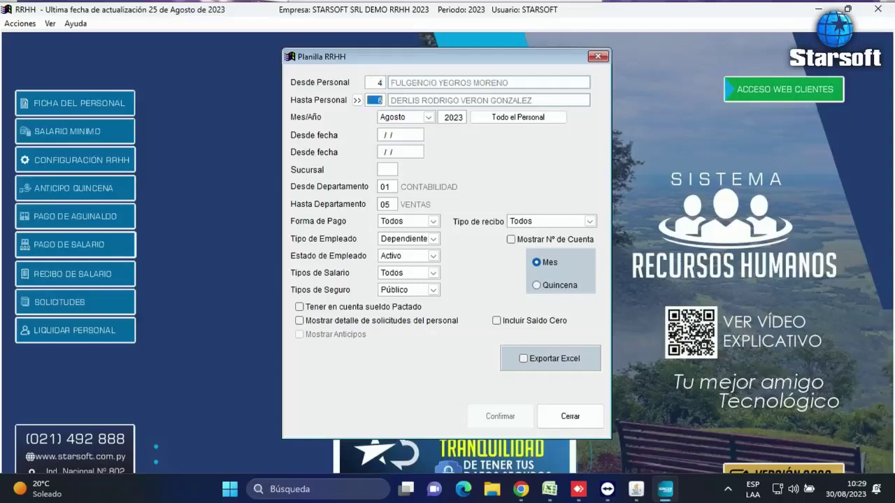
text(4)
key(Return)
key(Return)
key(Return)
key(Return)
key(Return)
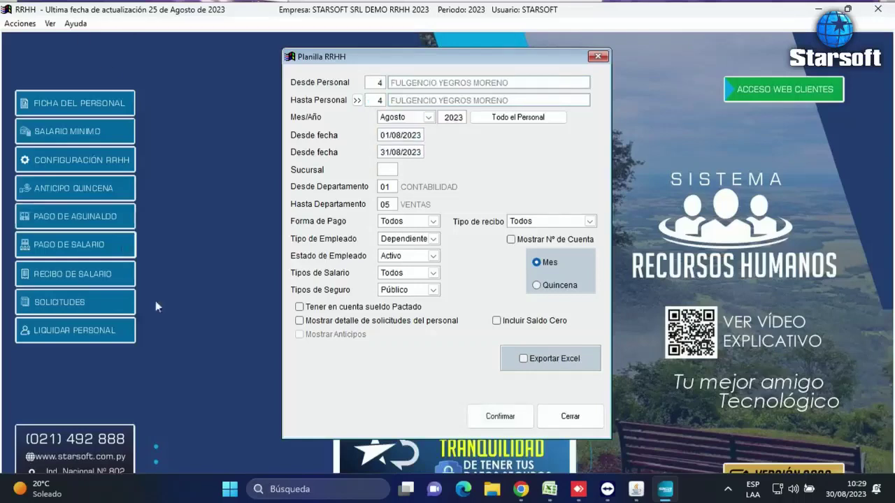
Step: Generate the payroll sheet, check the employee's Horas Negativas deduction, and close the report and its options
click(495, 419)
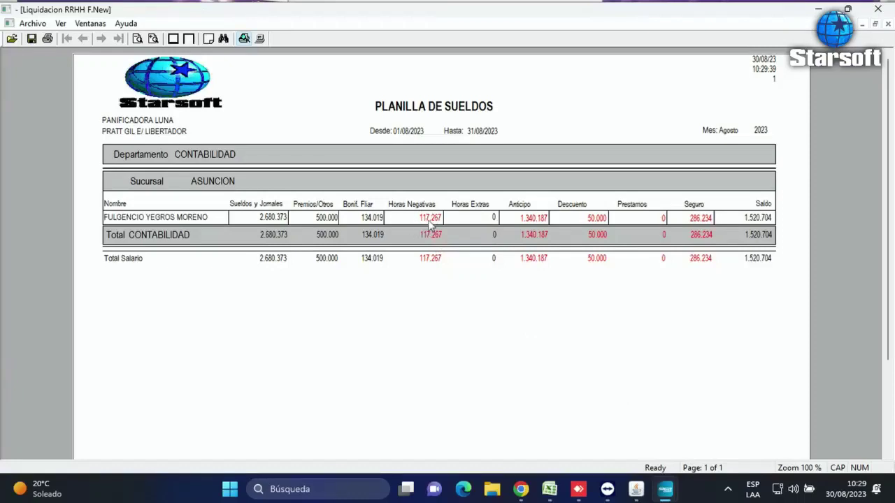
click(878, 10)
click(569, 415)
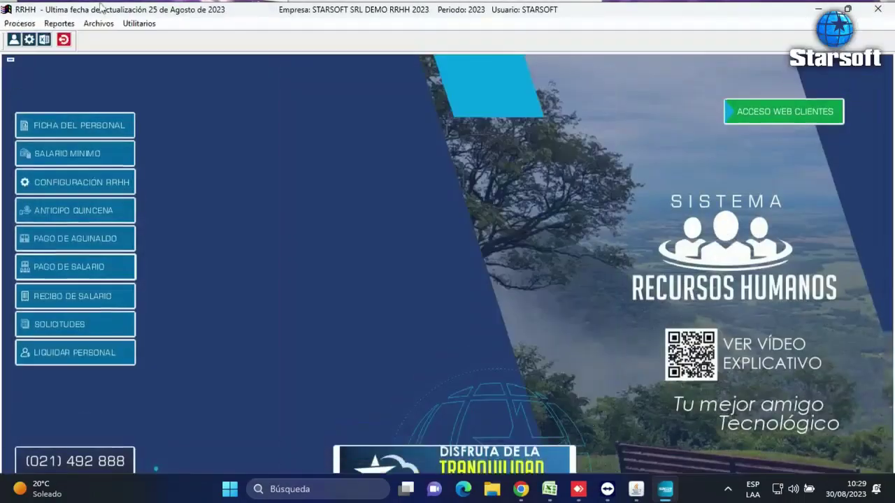
Step: Configure the Recibo Salario report for personnel code 4 only, Agosto 2023, covering 01/08/2023 to 31/08/2023
click(22, 24)
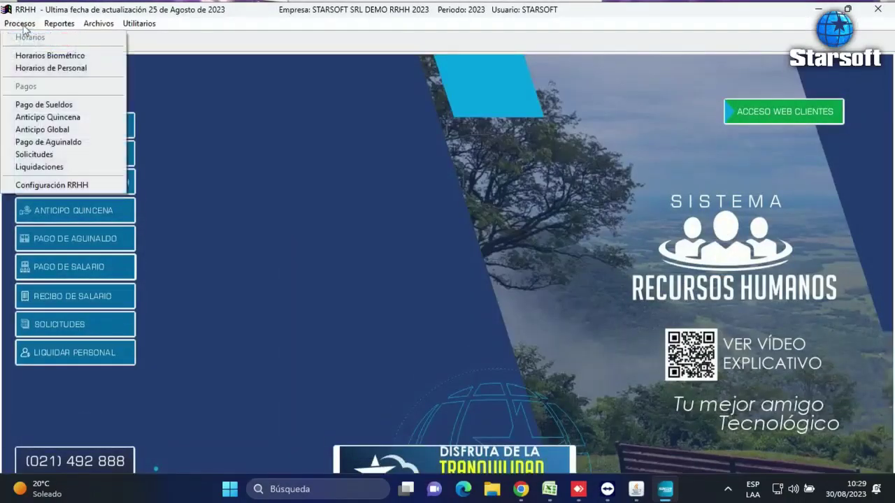
mouse_move(57, 25)
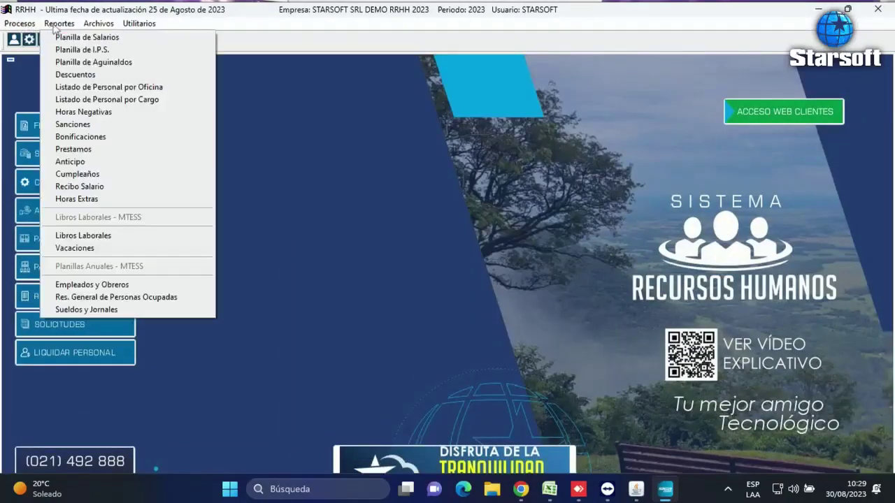
click(80, 187)
text(4)
key(Return)
text(4)
key(Return)
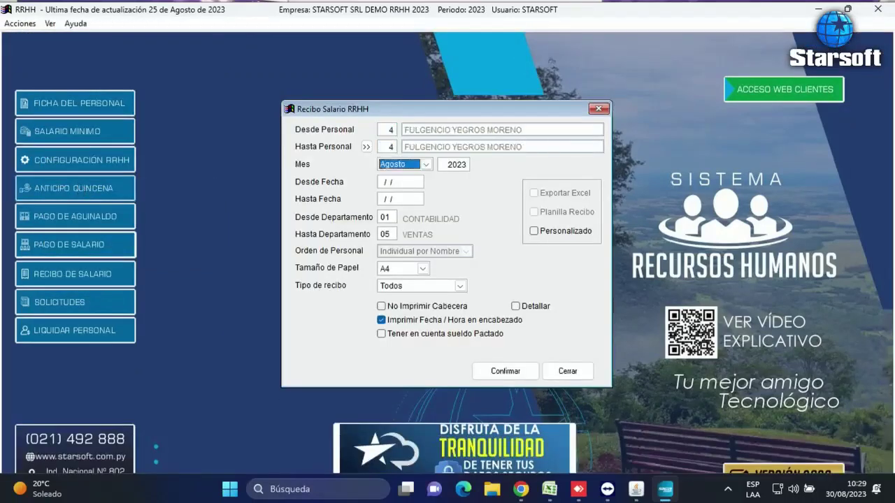
key(Return)
key(Return)
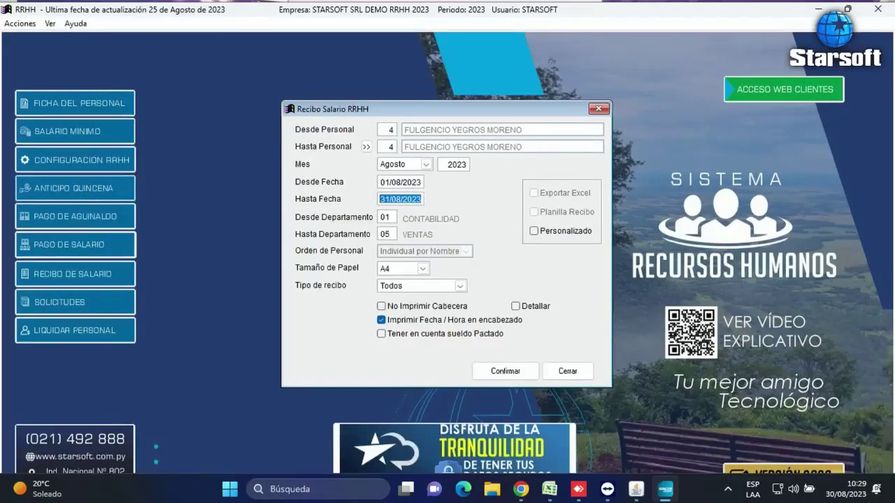
Step: Generate the salary receipt, check the employee's earnings and discounts, and close the receipt and its options
click(502, 374)
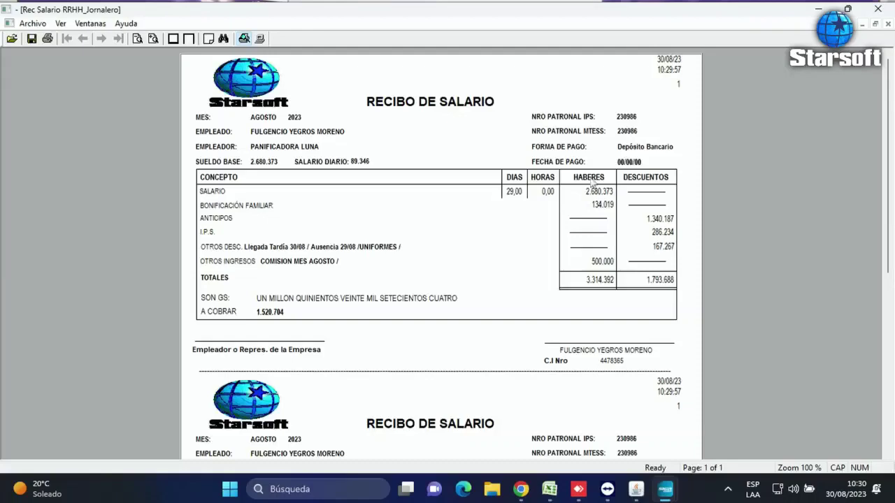
click(877, 9)
click(567, 371)
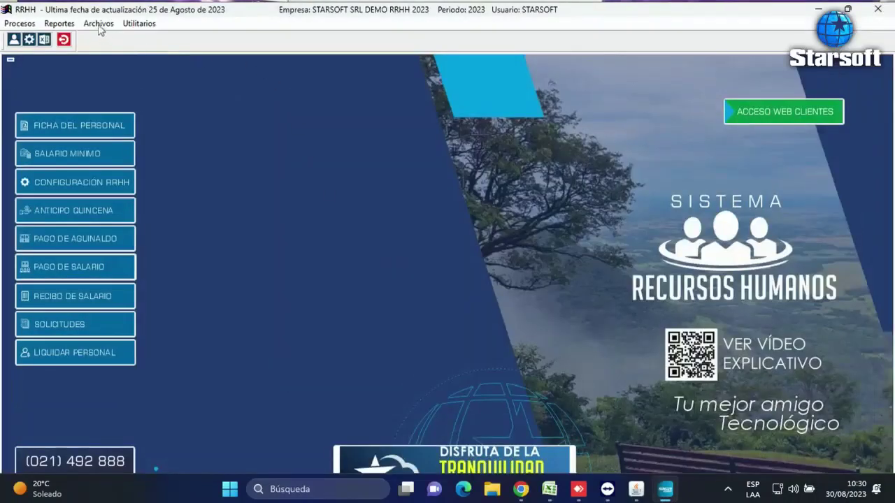
Step: Open the Sanciones of the same employee from the Ficha de Personal and start a new sanction record
click(99, 23)
click(112, 39)
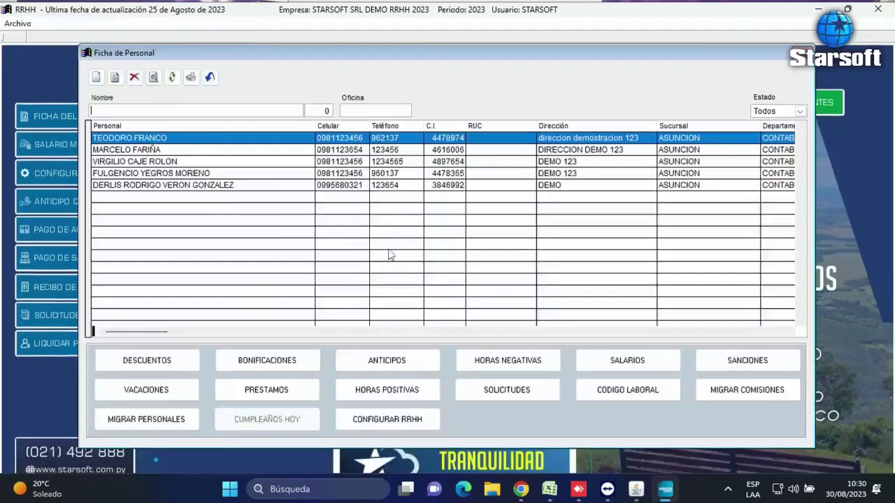
click(188, 173)
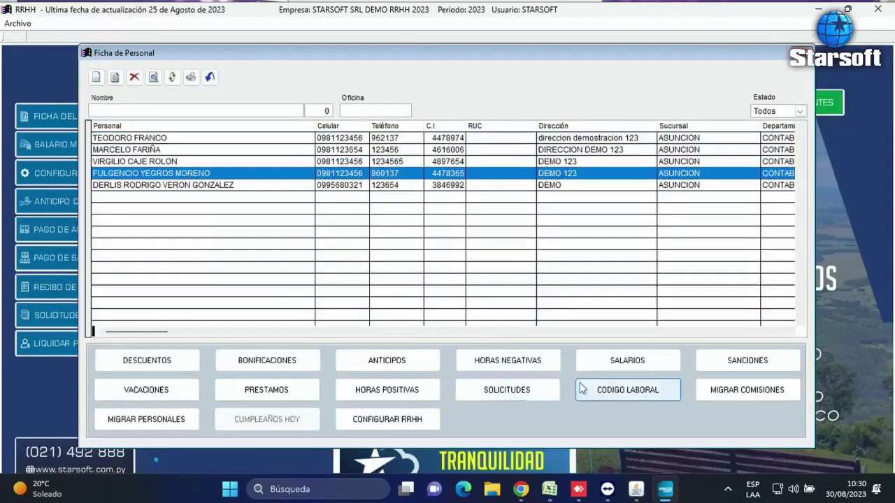
click(733, 362)
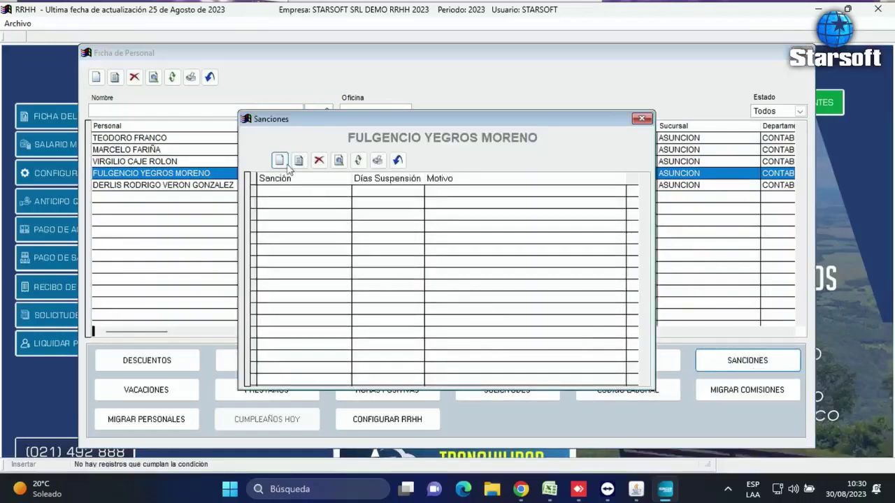
click(283, 162)
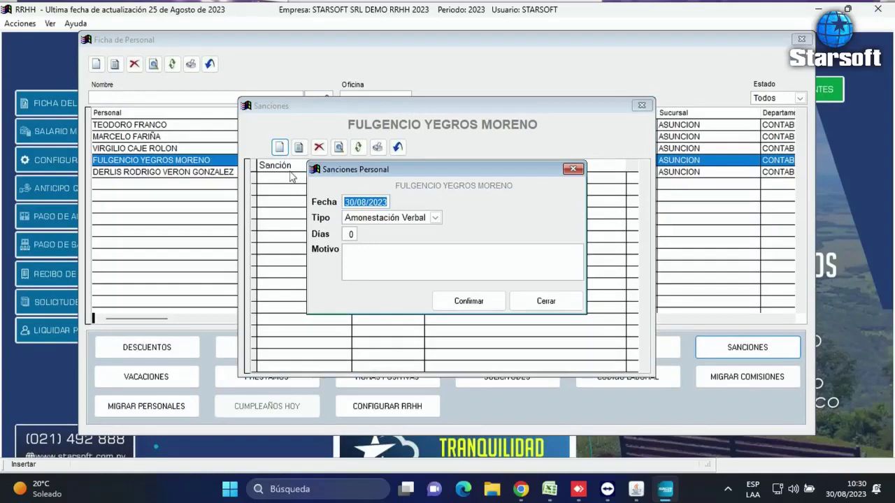
Step: Register an Amonestación Escrita dated 15/08/2023 with the motive AUSENCIAS
text(15082023)
key(Tab)
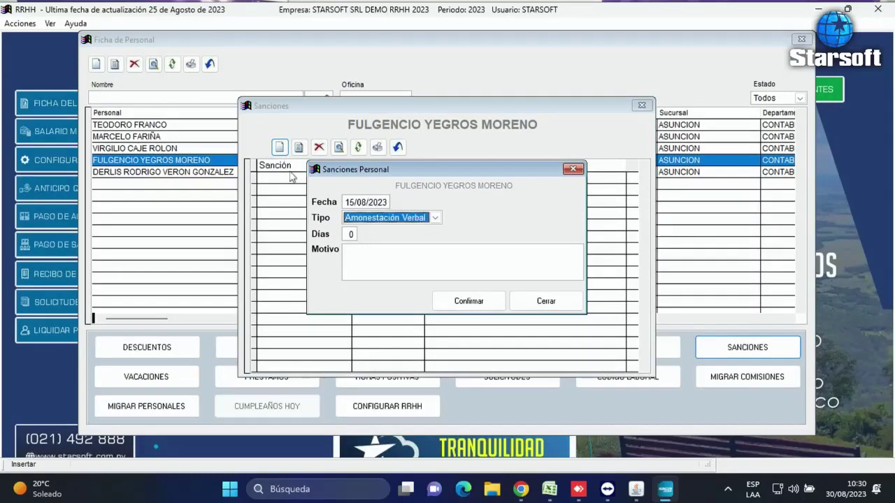
click(435, 217)
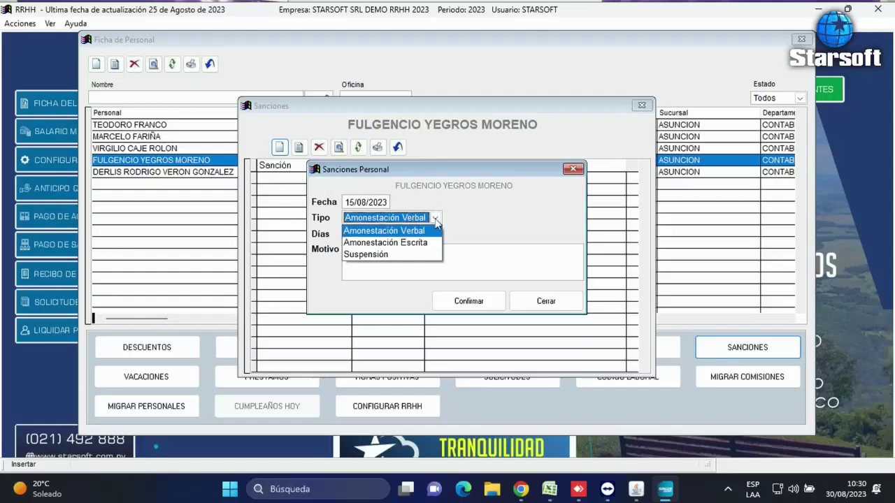
click(384, 255)
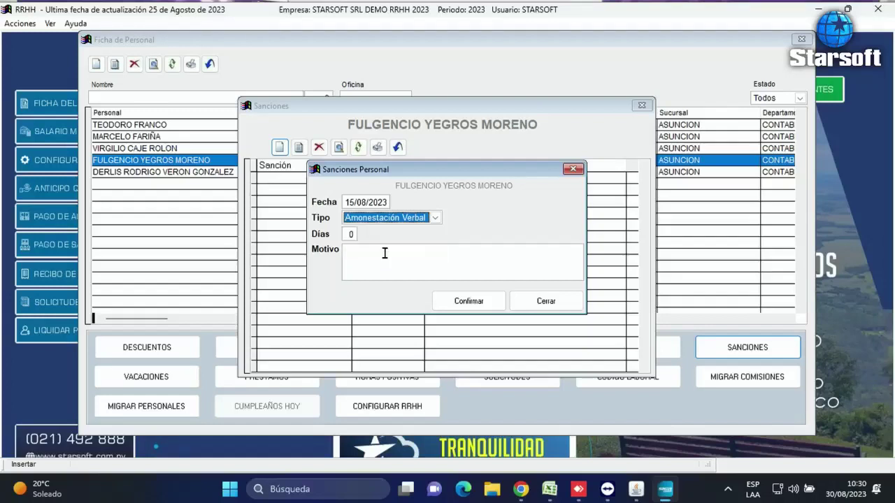
click(434, 218)
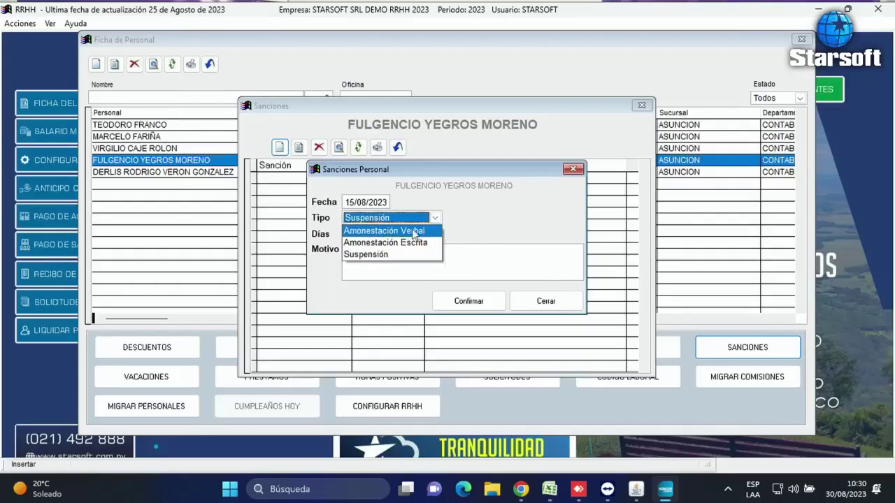
click(401, 244)
key(Tab)
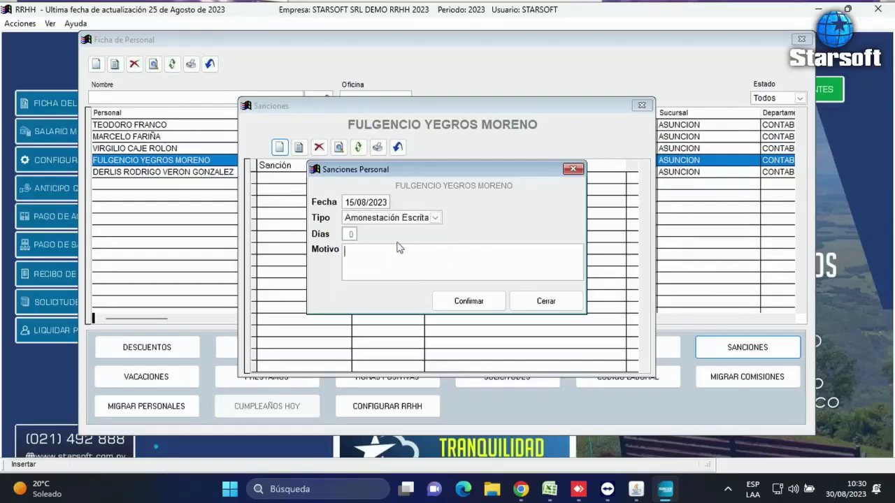
text(AUSENCIAS)
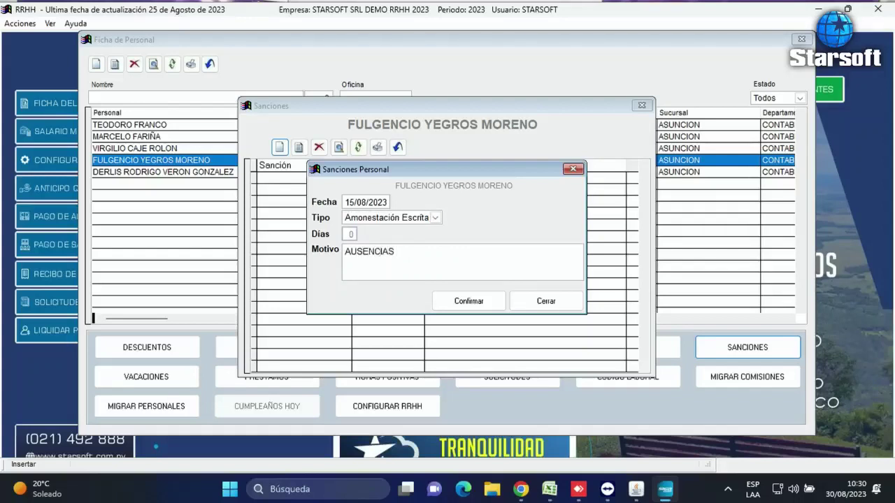
click(463, 300)
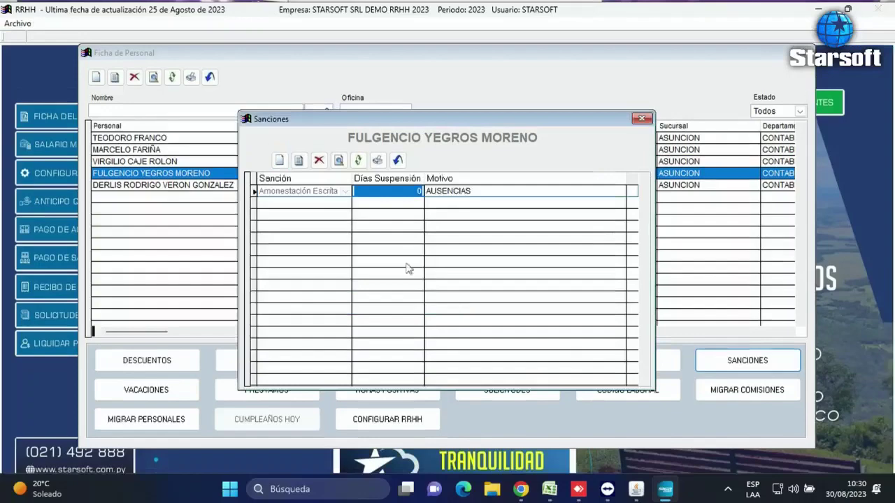
Step: Preview the printable Amonestación letter for the AUSENCIAS sanction, review its text and signature areas, and close it
click(376, 161)
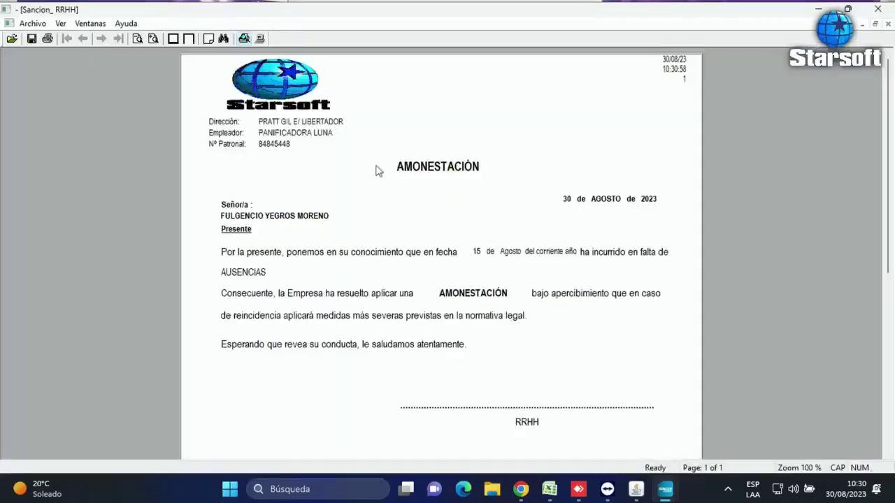
scroll(478, 283, down, 5)
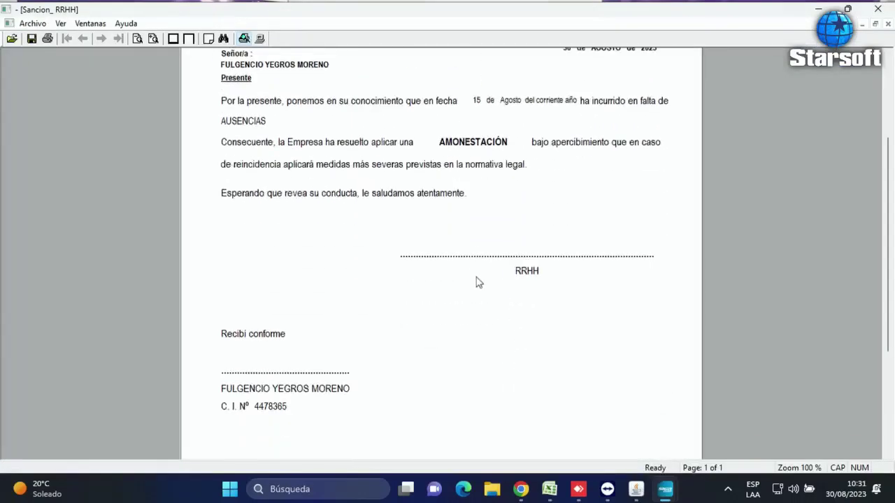
scroll(478, 282, up, 4)
scroll(475, 282, down, 1)
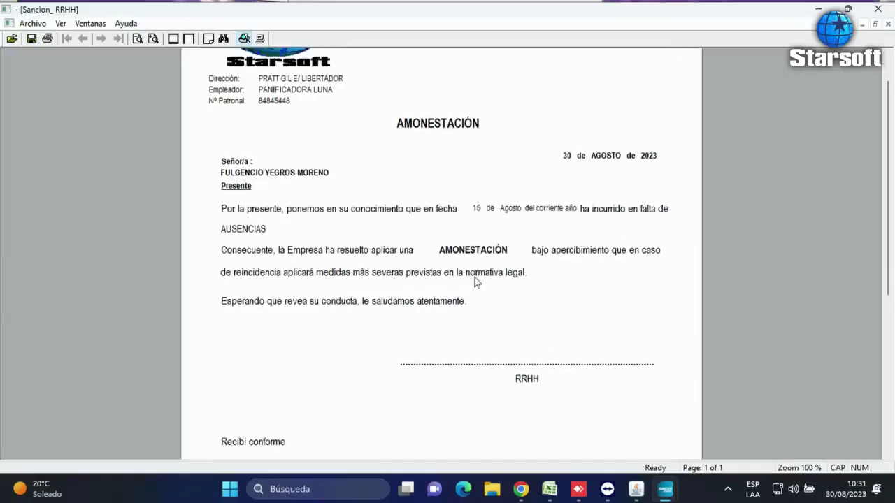
scroll(475, 282, up, 1)
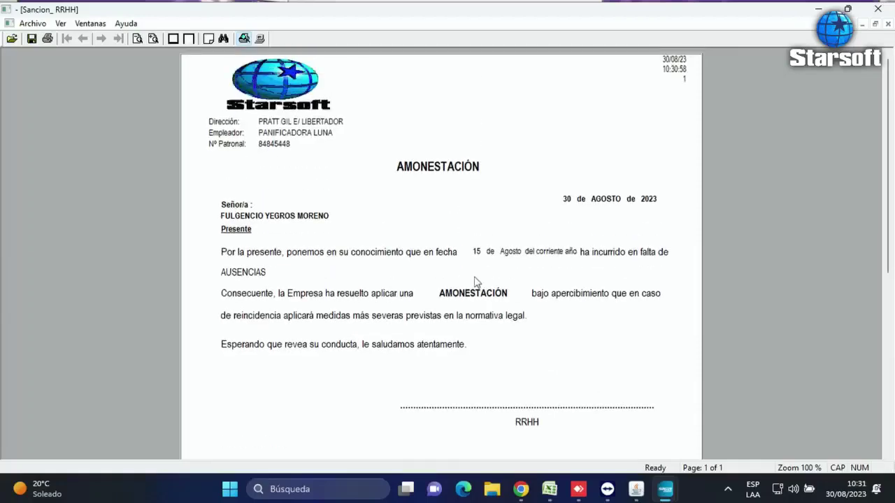
click(877, 9)
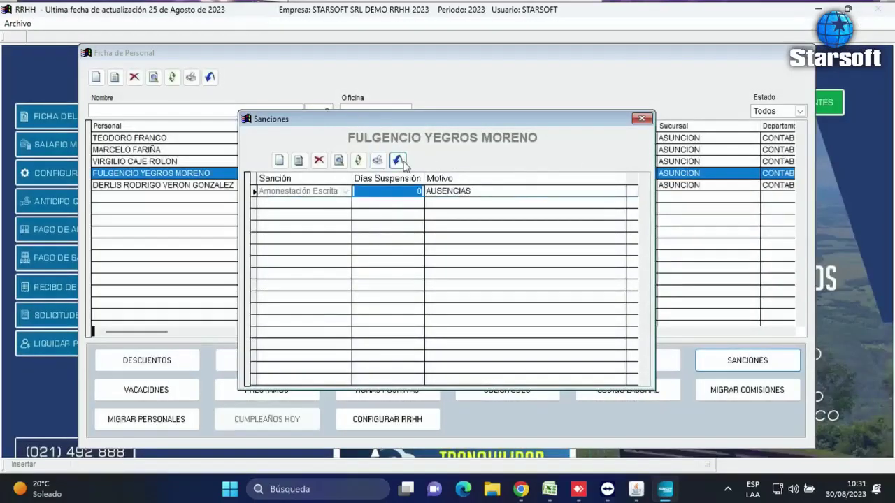
Step: Generate the Sanciones report for 15/08/2023 covering all personnel, departments and sanction types, review it and close it
click(397, 160)
click(208, 77)
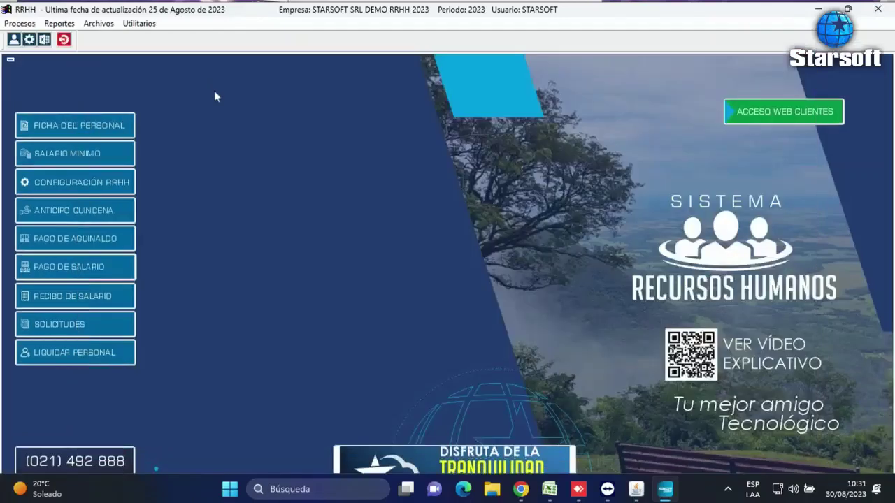
click(64, 27)
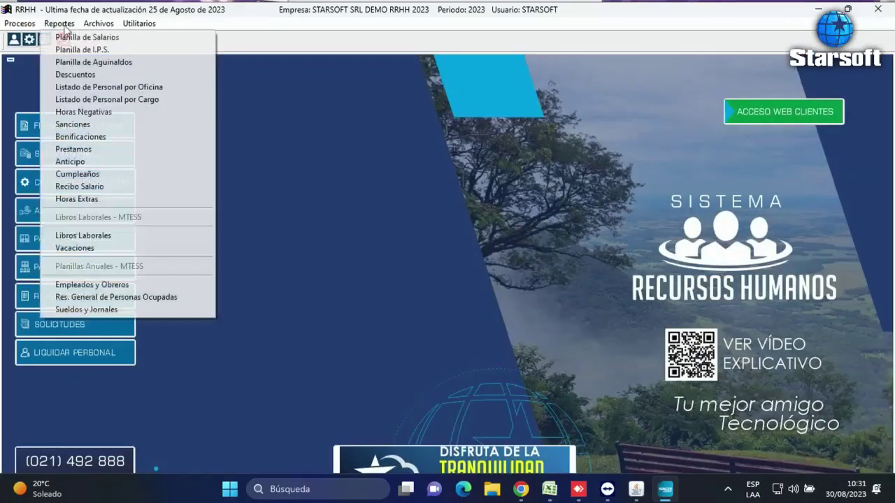
click(73, 124)
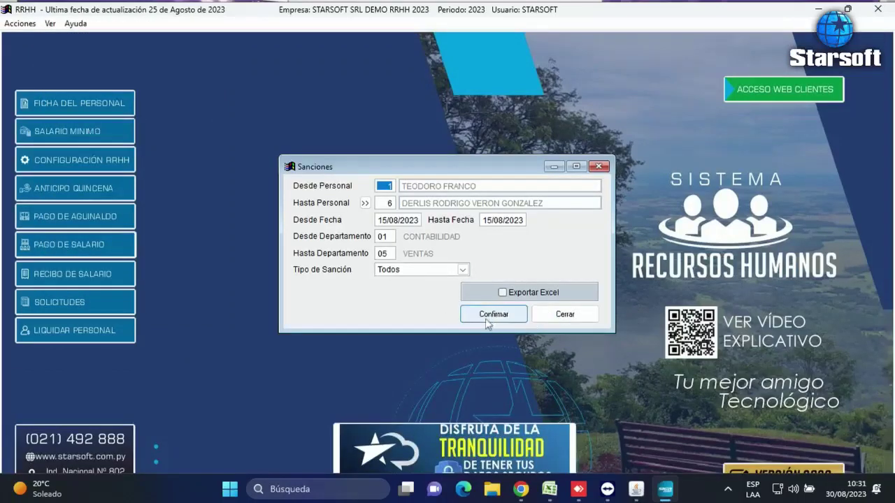
click(489, 316)
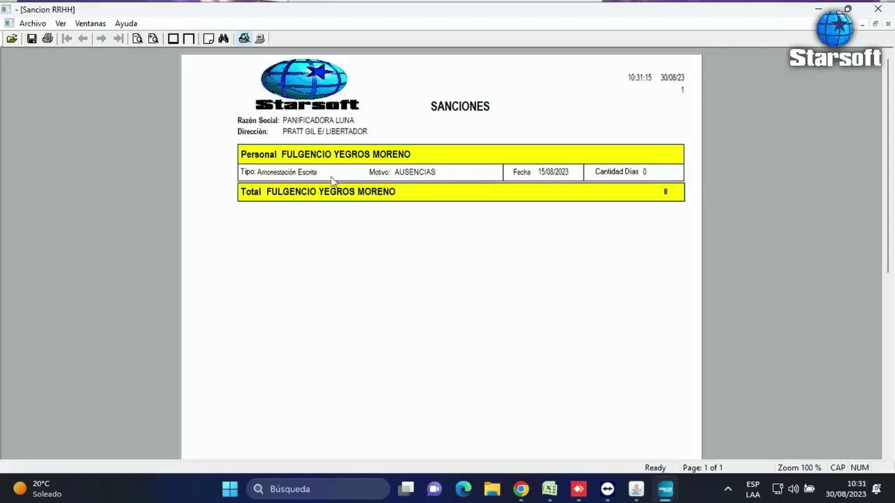
click(877, 9)
click(565, 315)
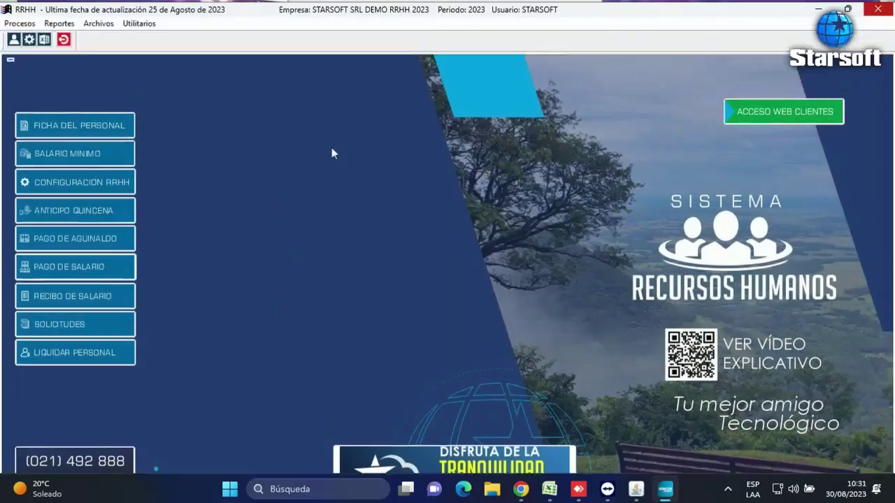
Step: Delete the existing vacation record of the fourth employee listed in the Ficha del Personal
click(107, 25)
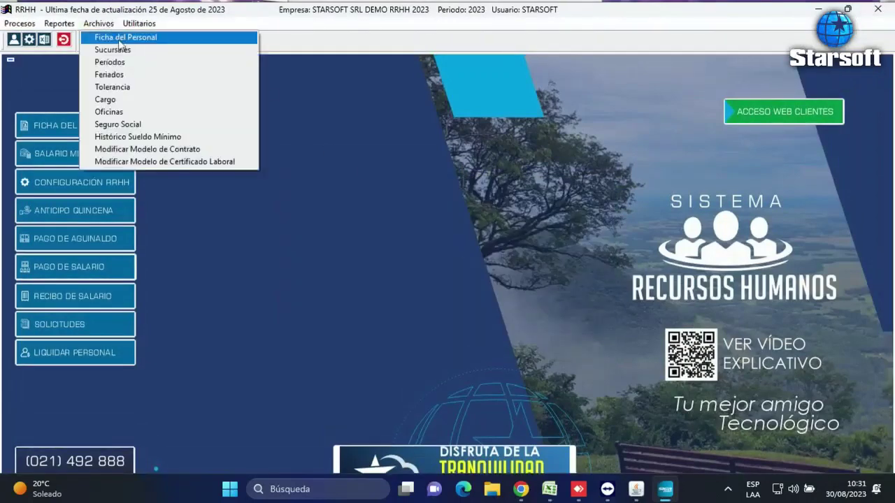
click(122, 37)
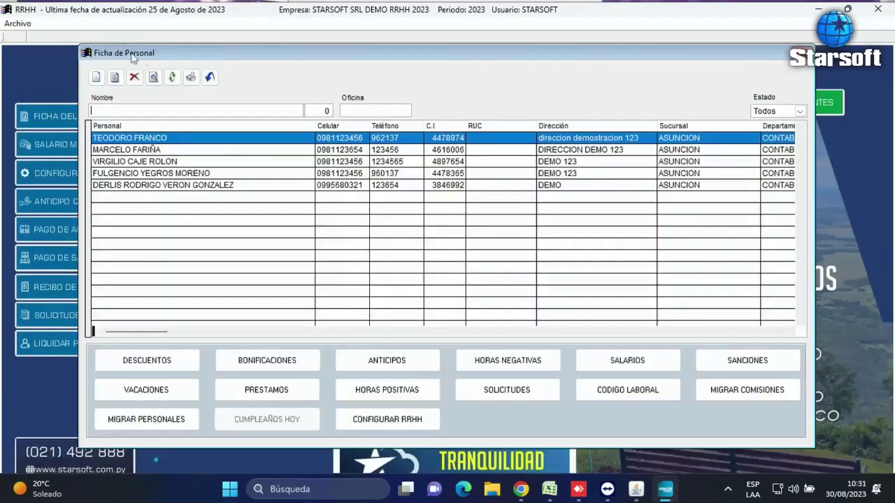
click(159, 174)
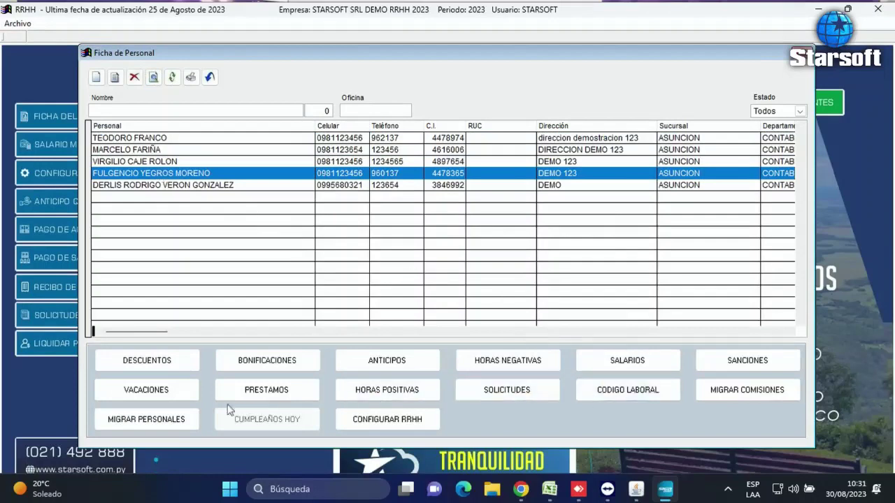
click(178, 400)
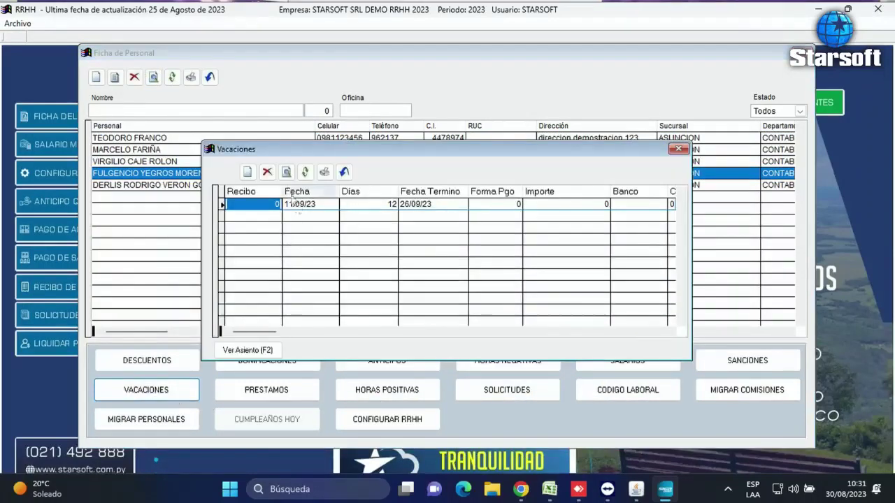
click(266, 171)
click(495, 288)
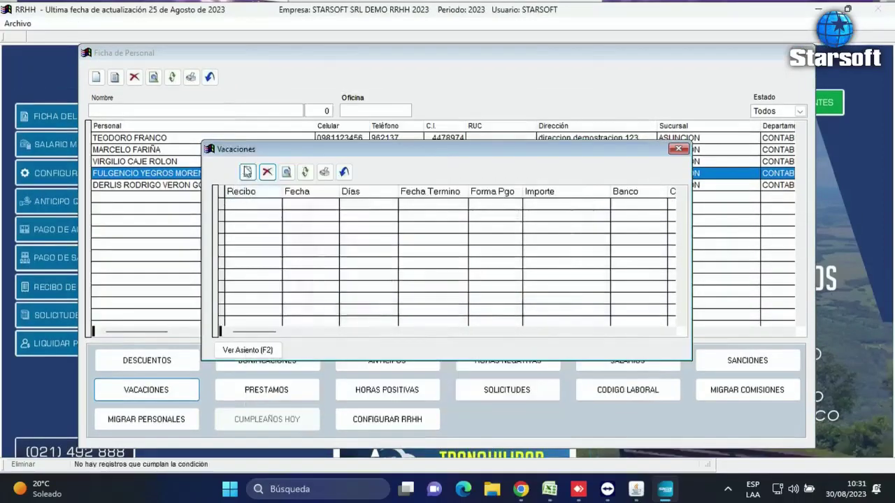
Step: Create a new vacation record for this employee with request date 30/08/23, start date 16/09/2023 and 18 vacation days
click(247, 172)
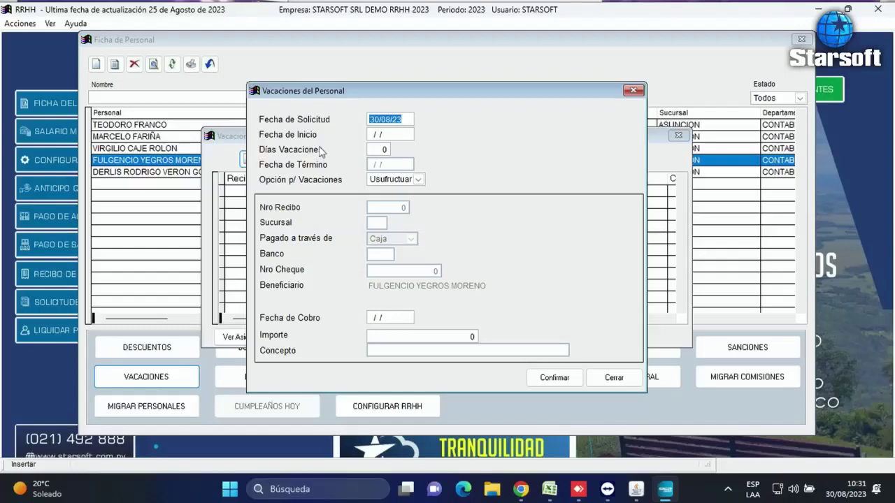
key(Return)
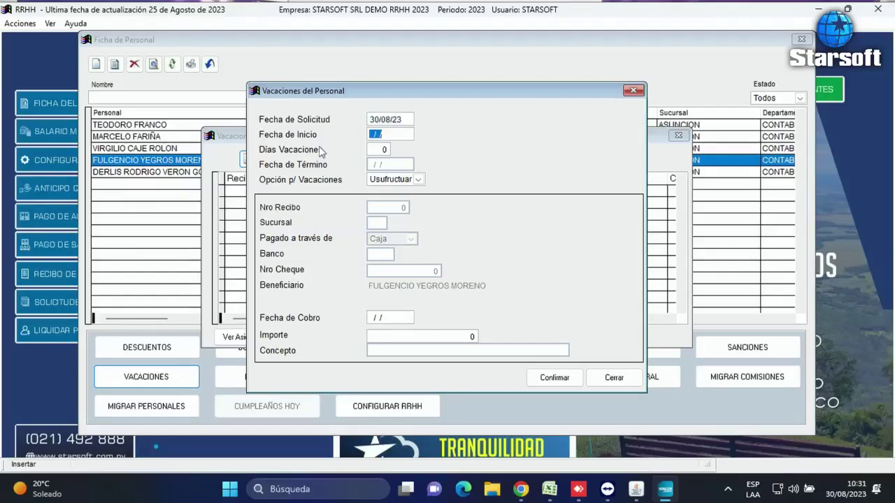
text(16/09/2023)
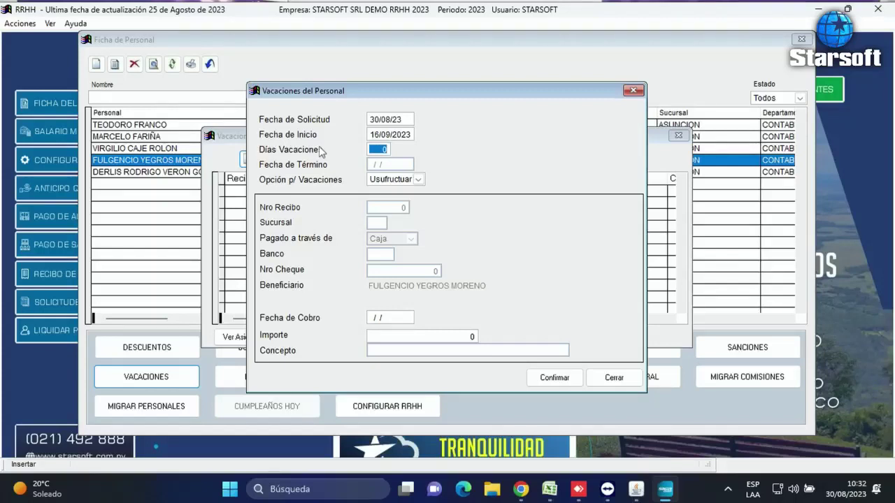
text(18)
key(Return)
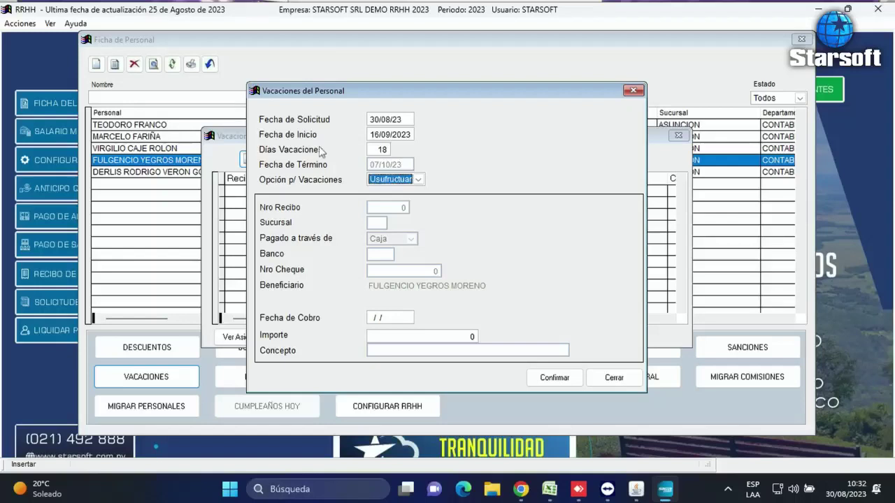
Step: Set the vacation option to Usufructuar and the Fecha de Cobro to 16/09/23, leave the advance at 0 and save the record
click(417, 179)
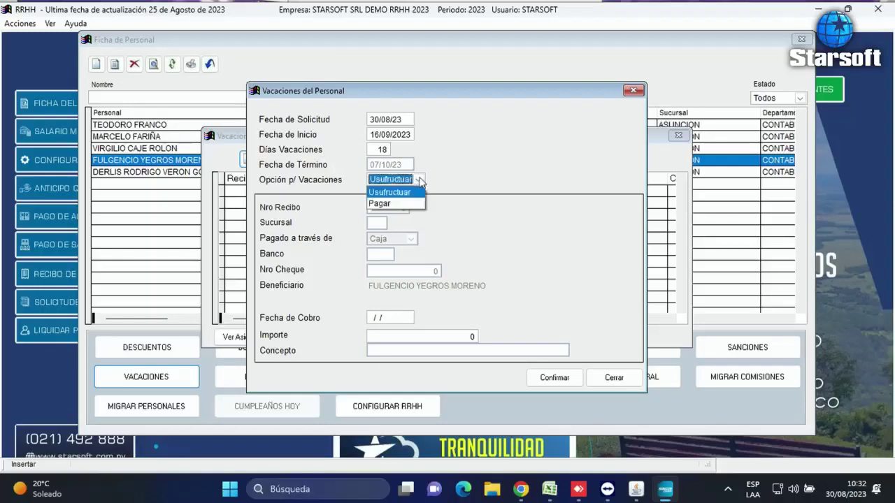
click(413, 194)
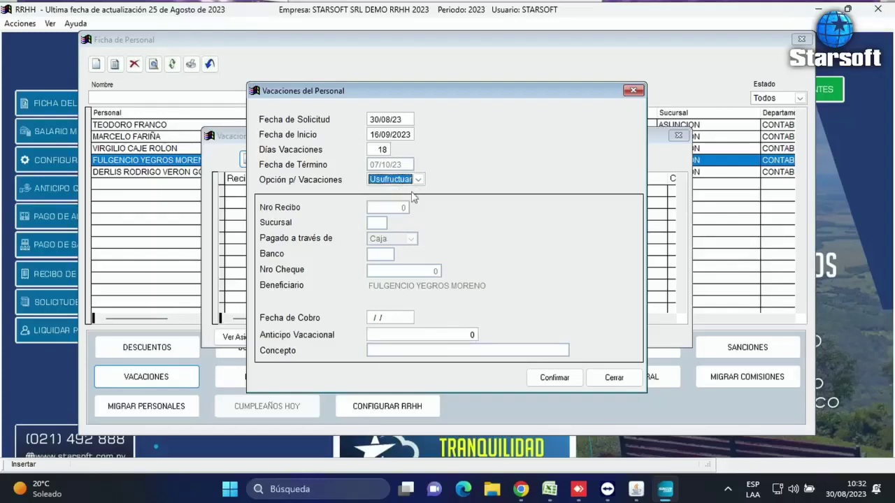
key(Tab)
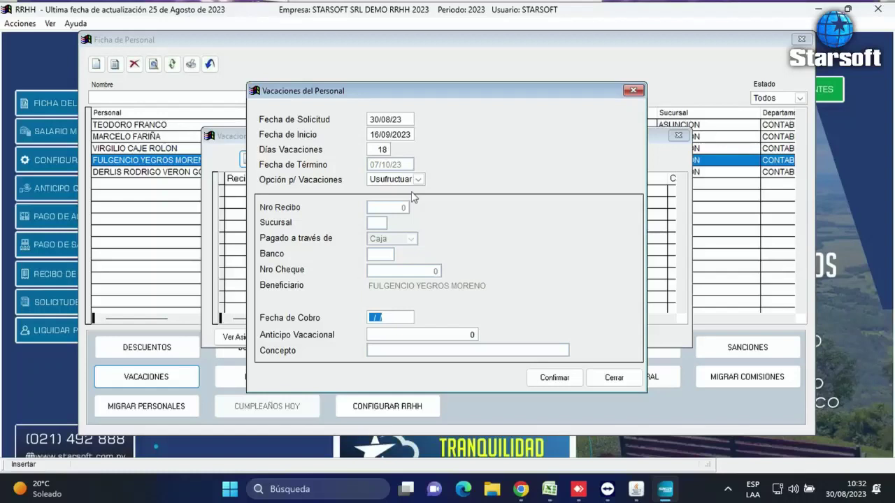
text(16/09/2)
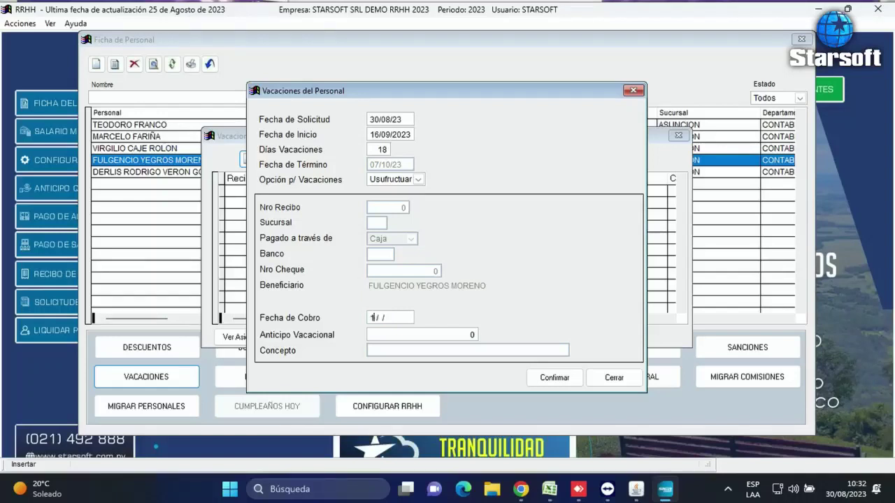
text(3)
key(Tab)
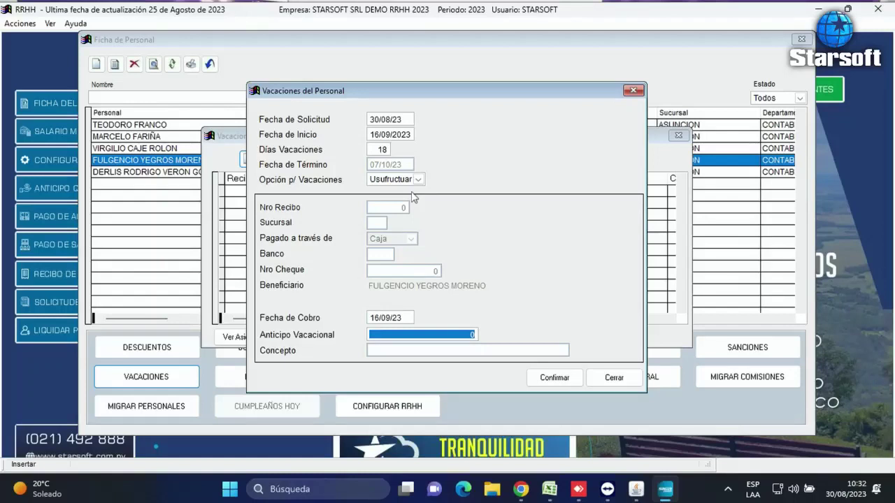
key(Return)
key(Return)
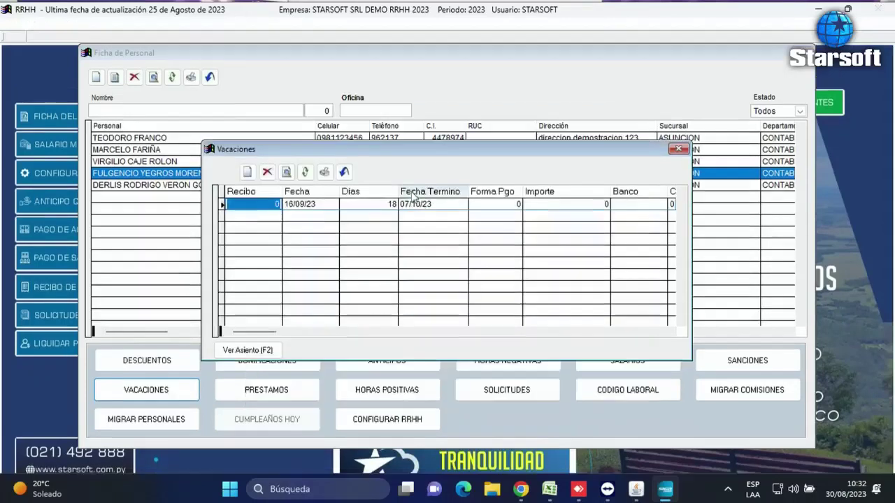
Step: Print the Informe de Vacaciones to screen for the new record, read through the vacation notice, and leave the employee's vacation records
click(324, 171)
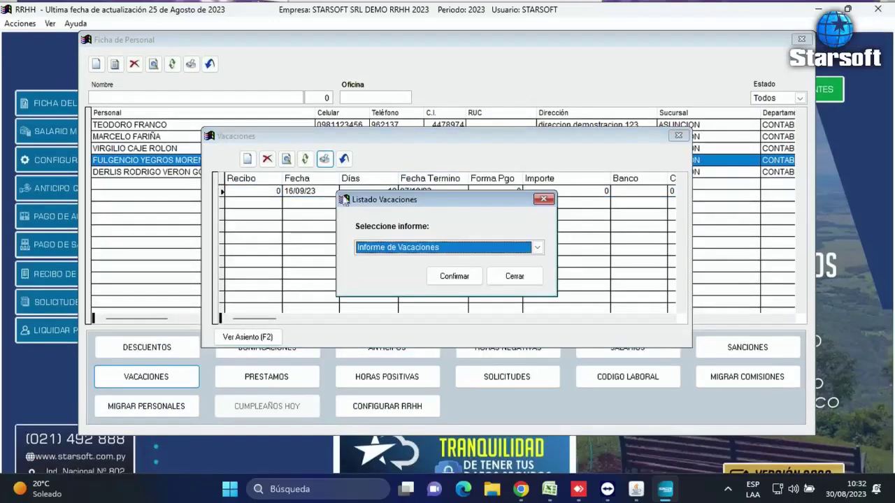
click(456, 283)
scroll(504, 257, down, 2)
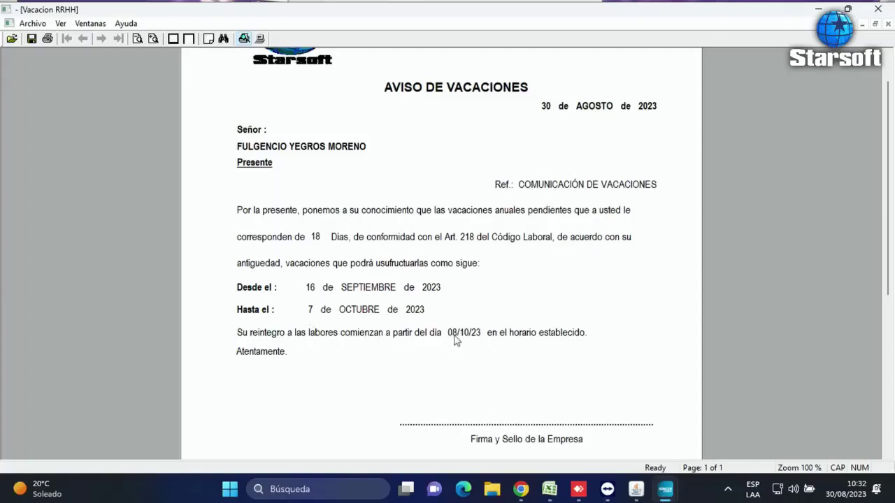
scroll(455, 340, down, 2)
scroll(455, 340, down, 2)
scroll(455, 340, up, 6)
click(877, 9)
click(515, 276)
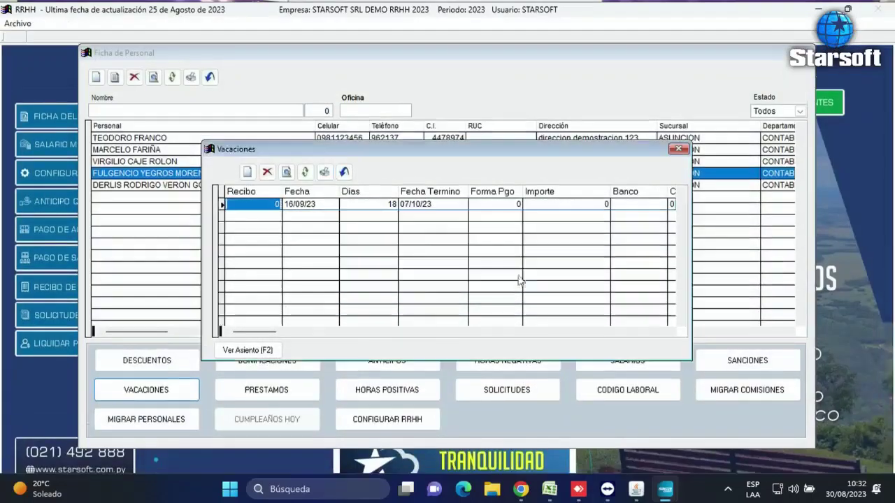
click(344, 172)
click(209, 77)
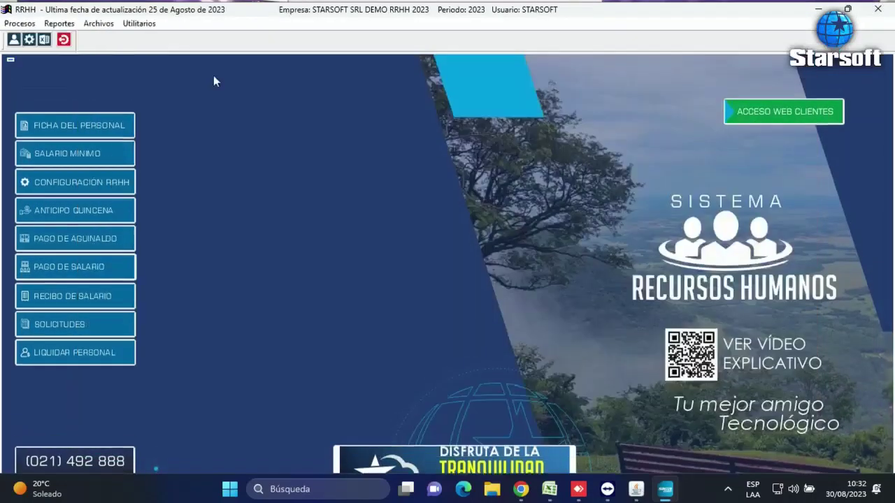
Step: Generate the Vacaciones labor book report for 16/09/2023 covering all personnel and vacation types, and close it
click(56, 26)
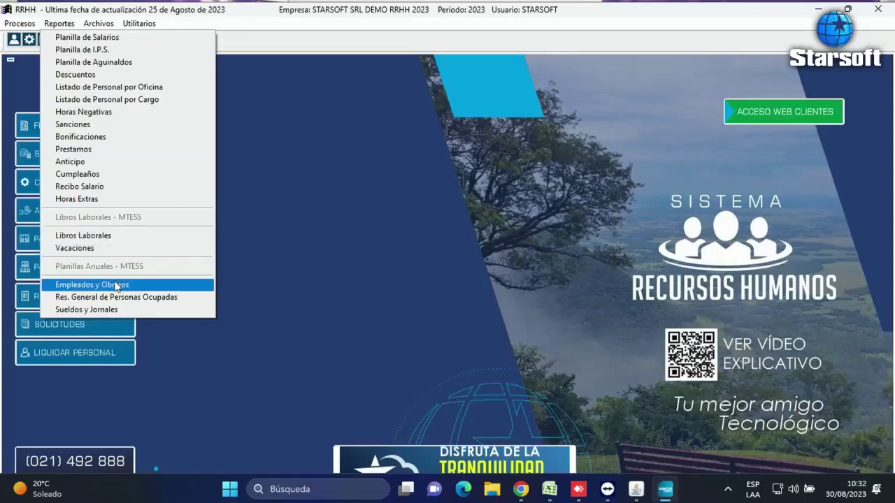
click(81, 253)
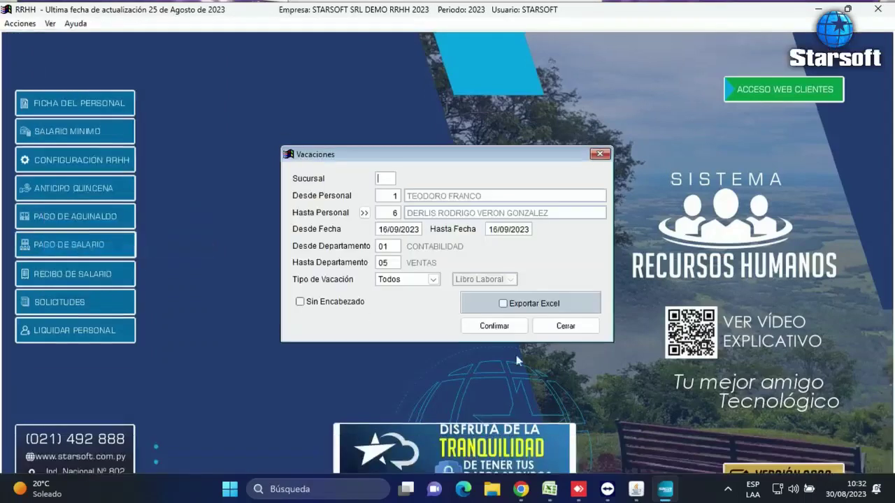
click(494, 325)
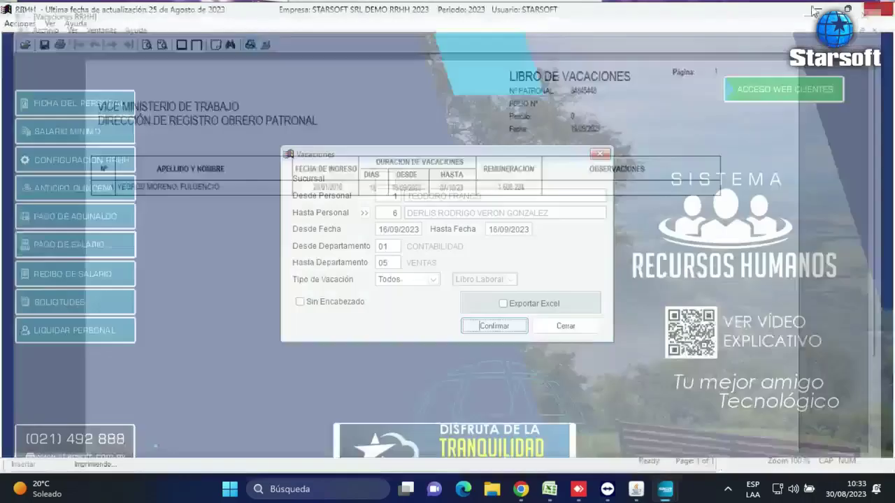
click(878, 9)
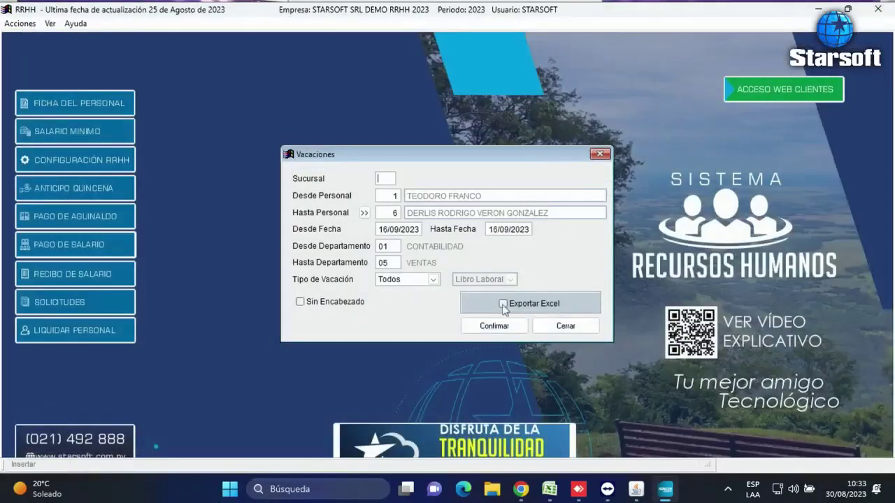
click(564, 326)
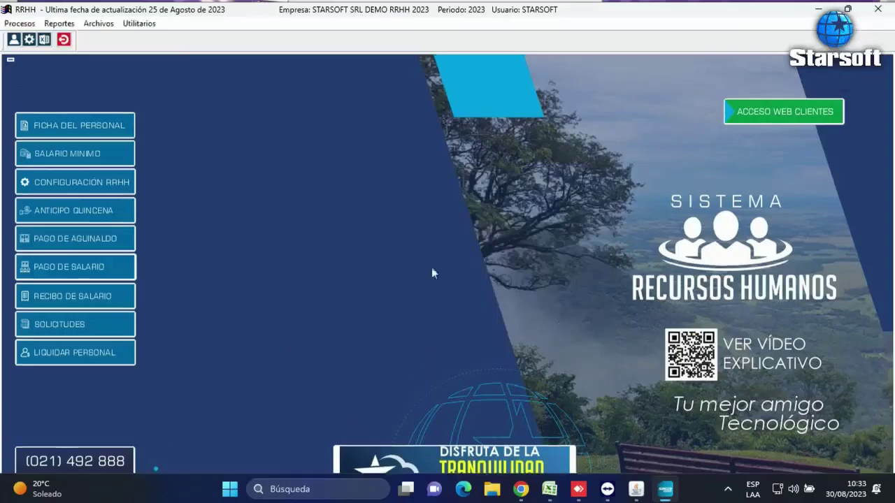
Step: Create a new loan for the fourth employee in the personnel file with Nro Recibo 1, Sucursal 01 ASUNCION, paid through Banco
click(105, 25)
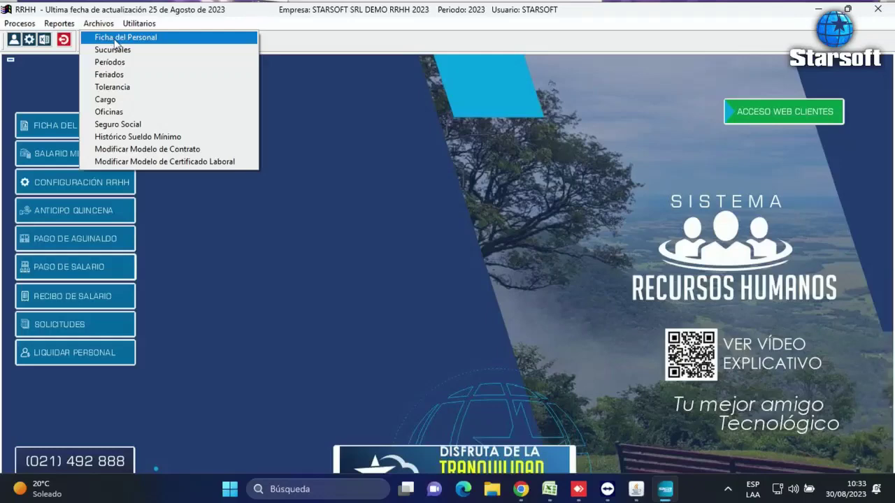
click(116, 38)
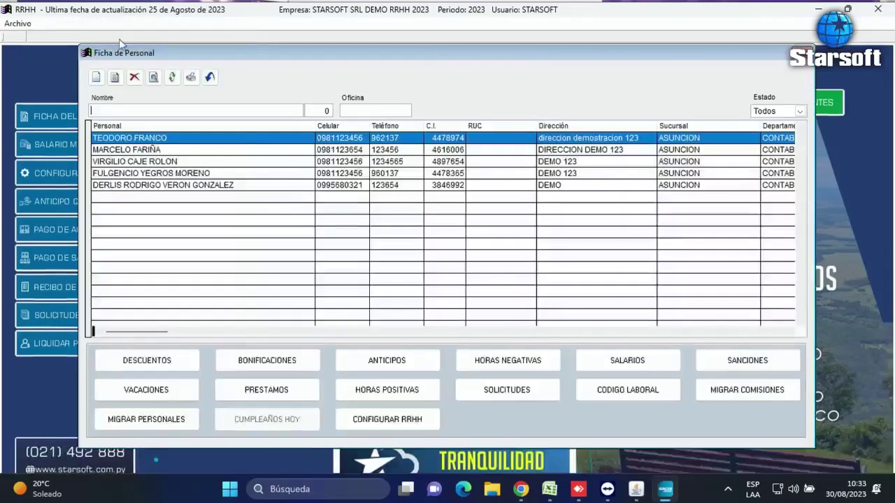
click(189, 175)
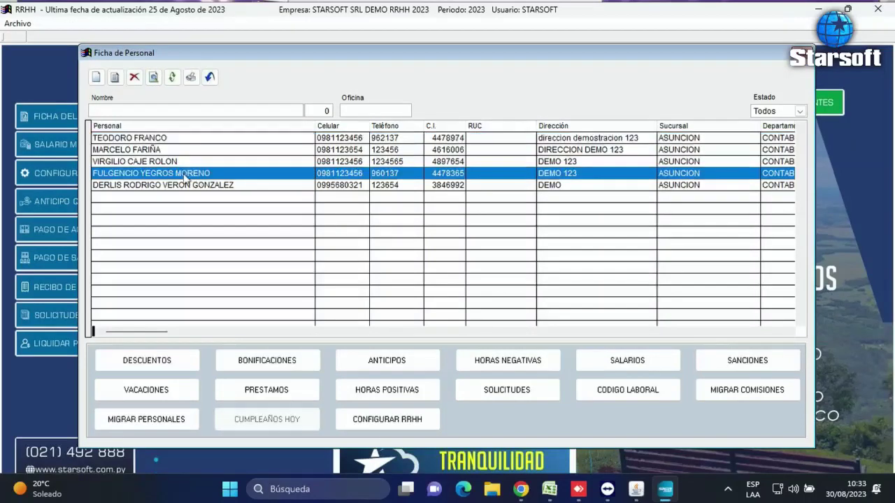
click(285, 392)
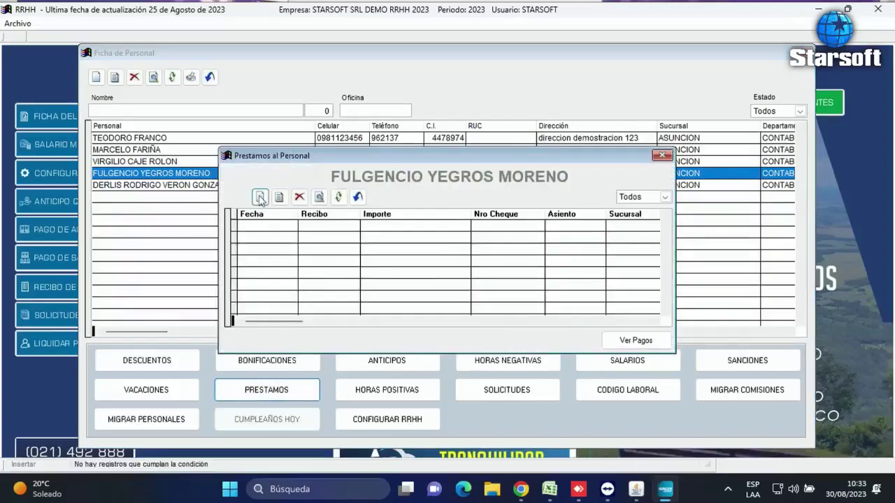
click(260, 196)
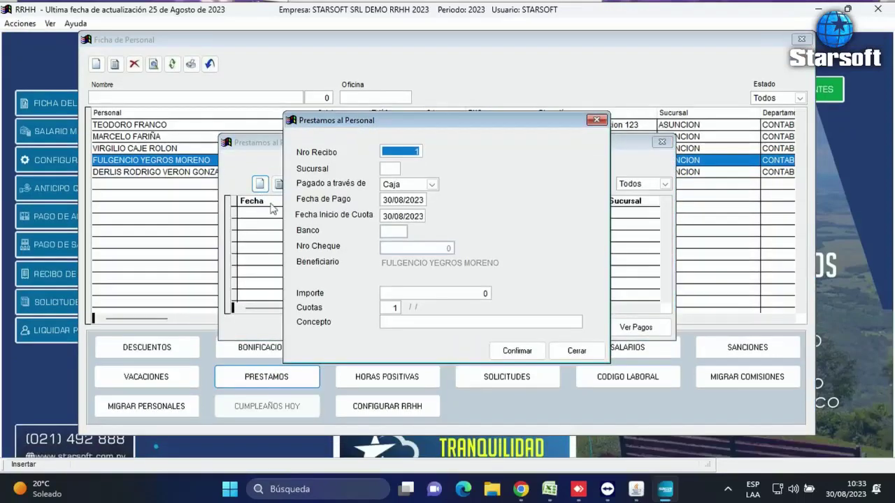
key(Return)
key(Return)
key(Return)
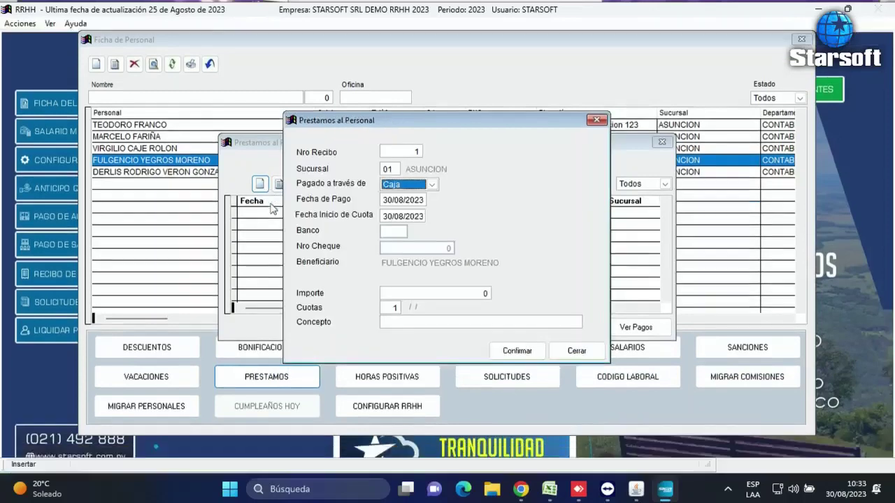
key(Down)
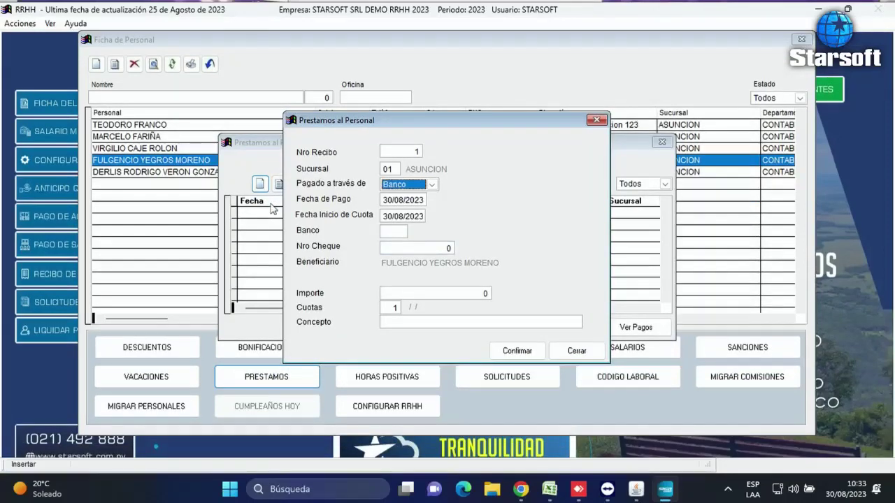
Step: Keep 30/08/2023 as payment and first installment date, choose bank 01 BANCO REGIONAL SAECA and accept the proposed cheque number
key(Tab)
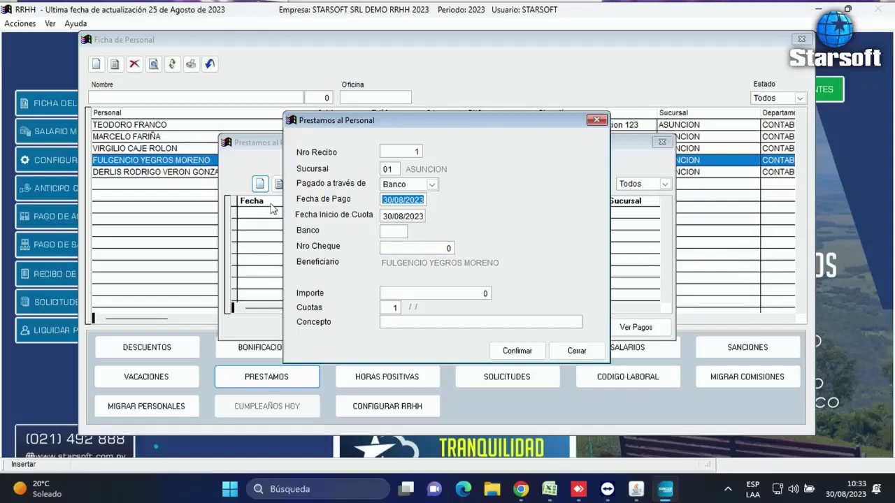
key(Tab)
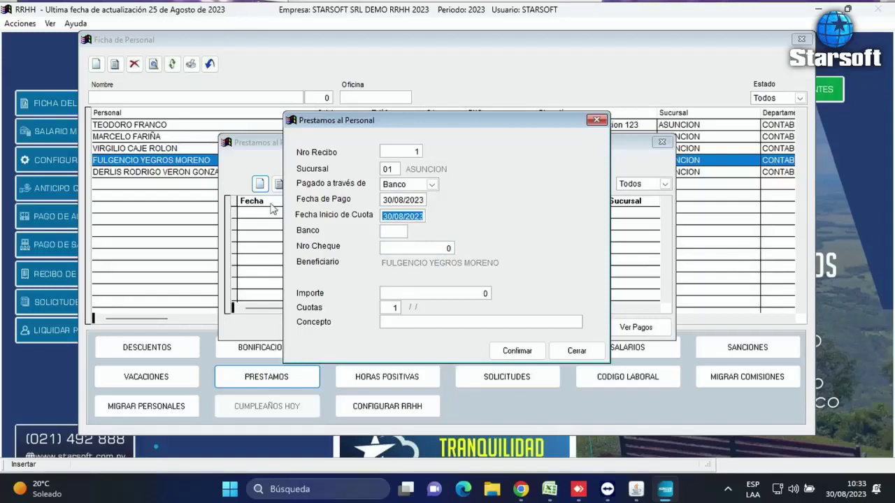
key(Tab)
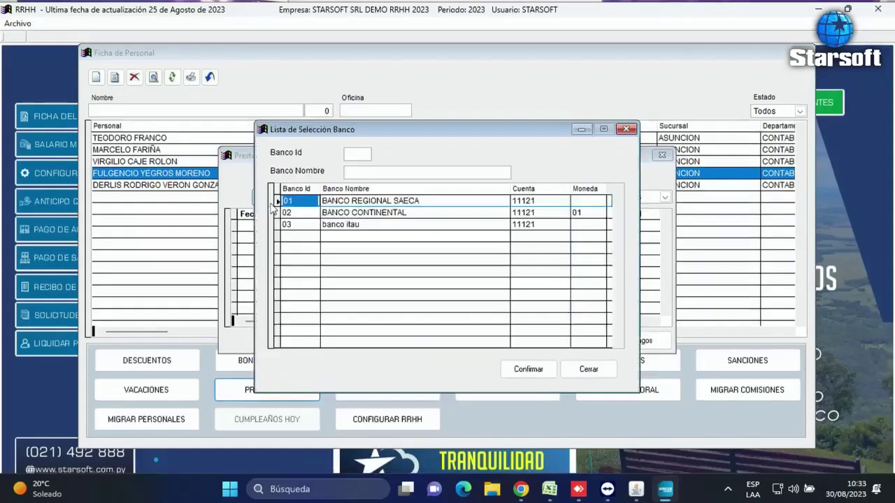
key(Return)
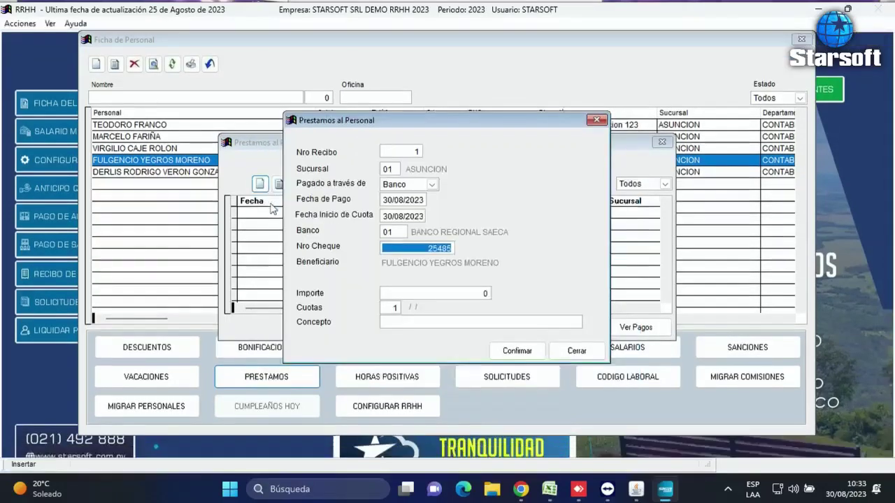
key(Tab)
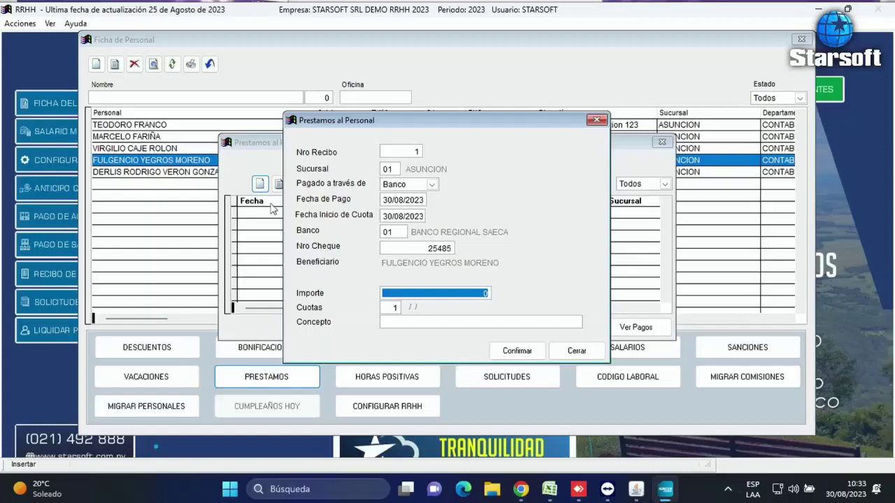
Step: Set the loan amount to 1.000.000 in 4 installments with the concept PRESTAMOS, save it and leave the personnel file
text(1000000)
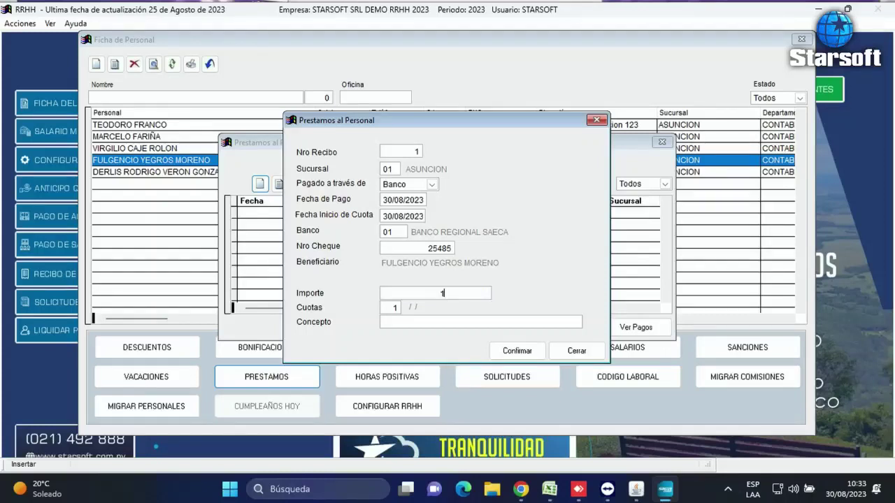
key(Tab)
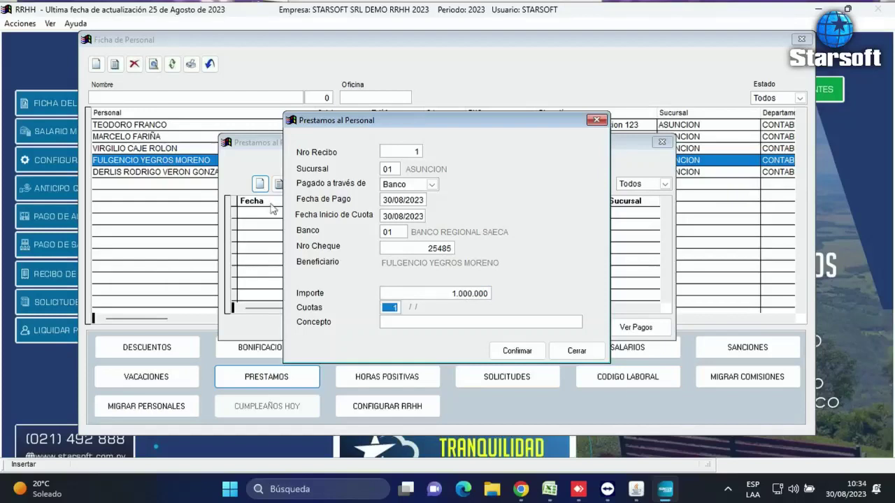
text(4)
key(Tab)
text(PRES)
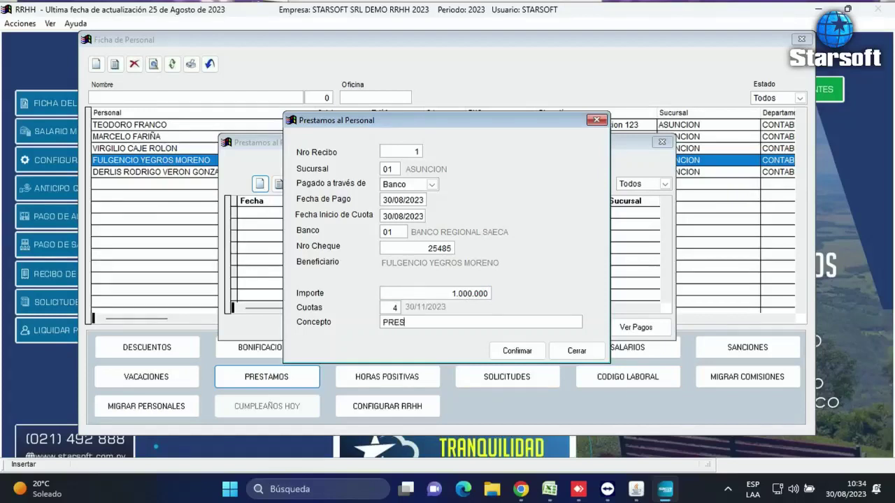
text(TAMOS)
click(510, 353)
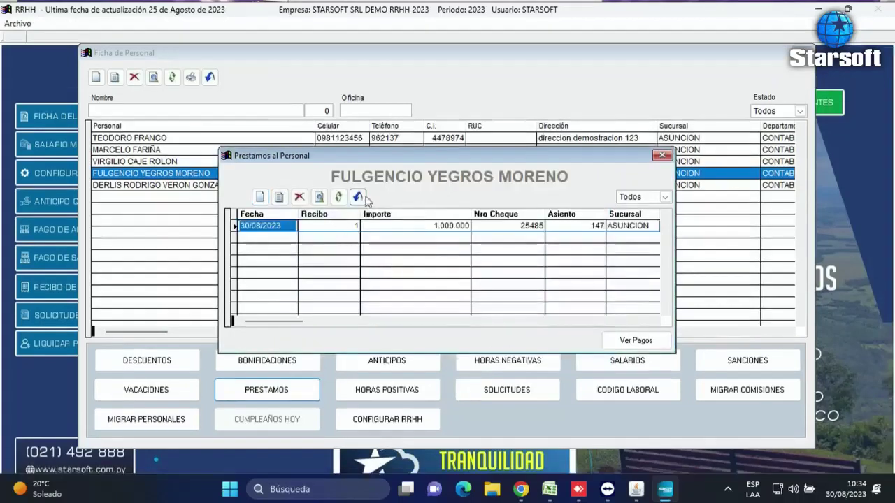
click(358, 198)
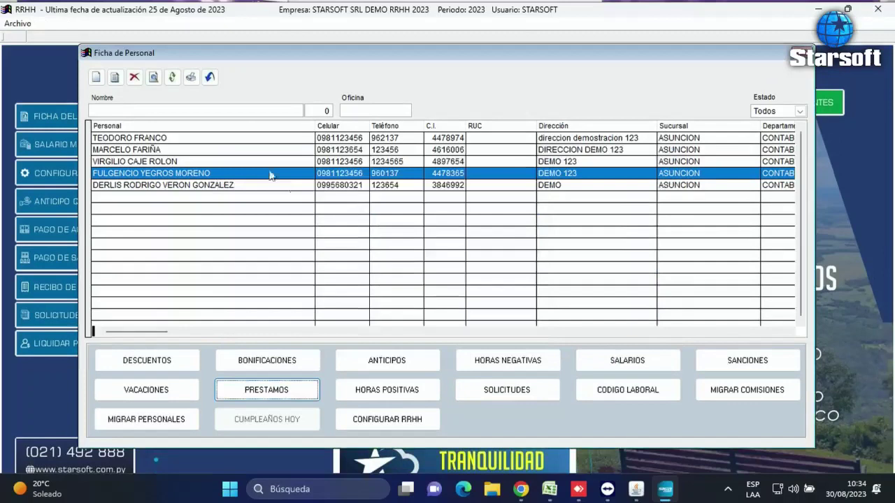
click(209, 76)
Step: Generate the detailed Prestamos report from 30/08/2023 to 30/11/2023 for all personnel and payment methods, review it and close it
click(53, 23)
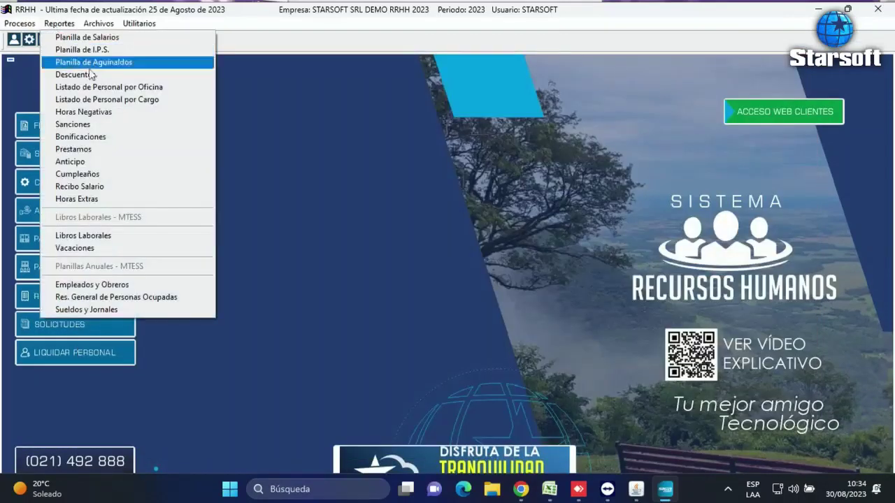
click(98, 149)
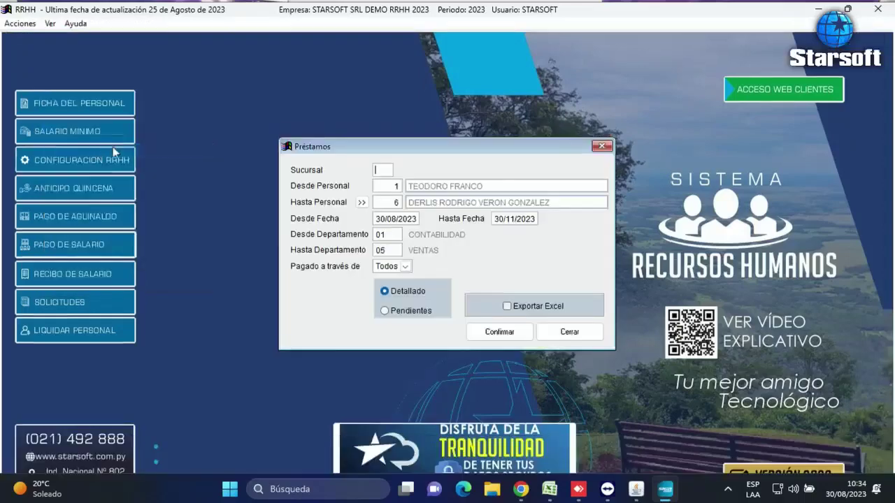
click(498, 332)
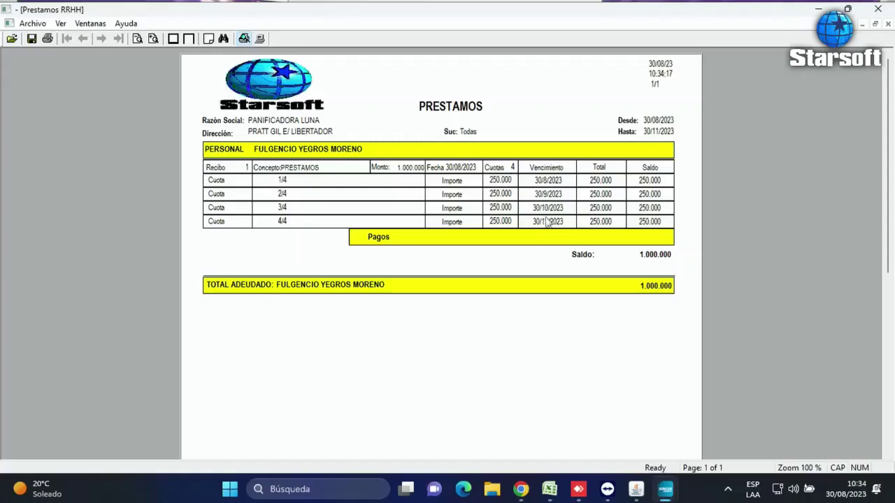
click(878, 13)
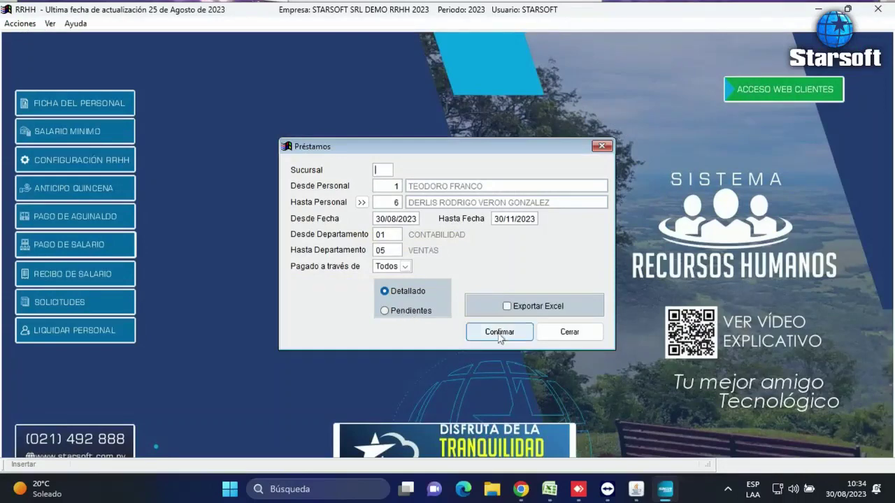
click(566, 332)
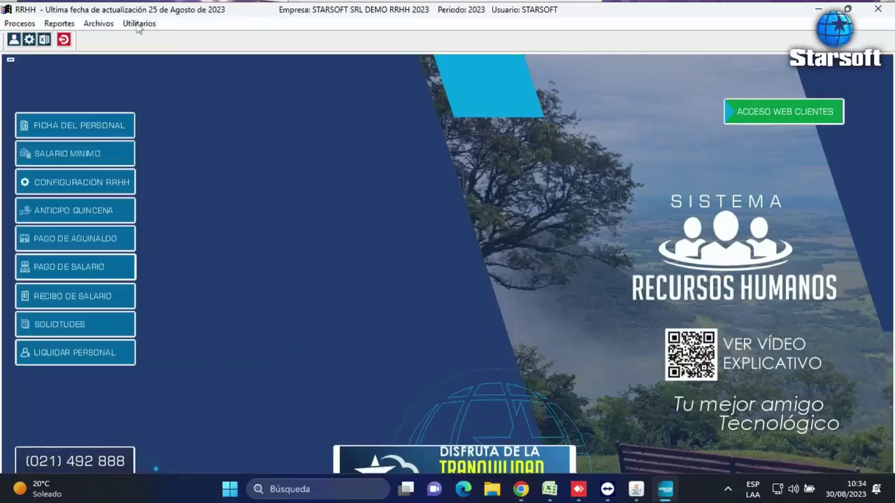
Step: Start a new Horas Positivas record dated 30/08/23 for the fourth employee in the personnel file
click(104, 23)
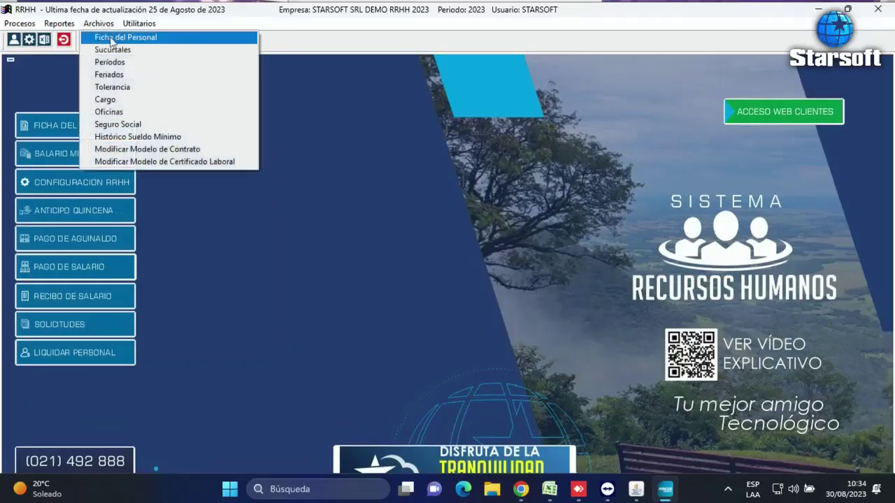
click(112, 38)
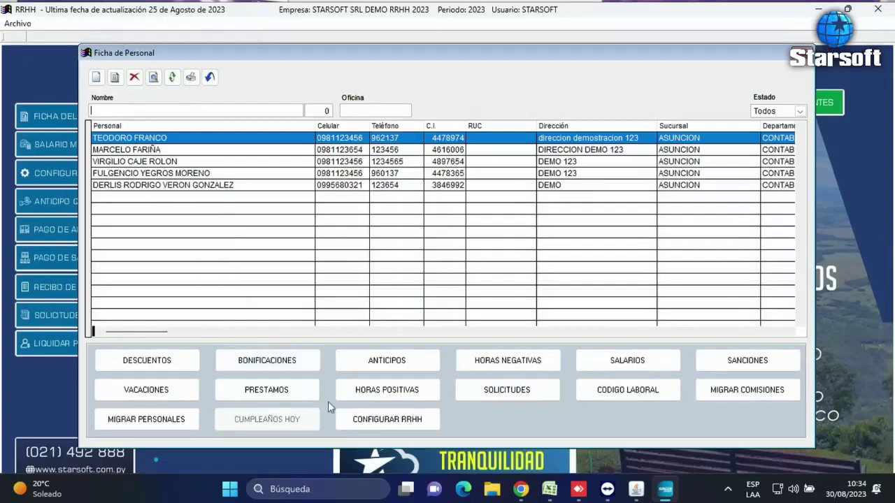
click(137, 172)
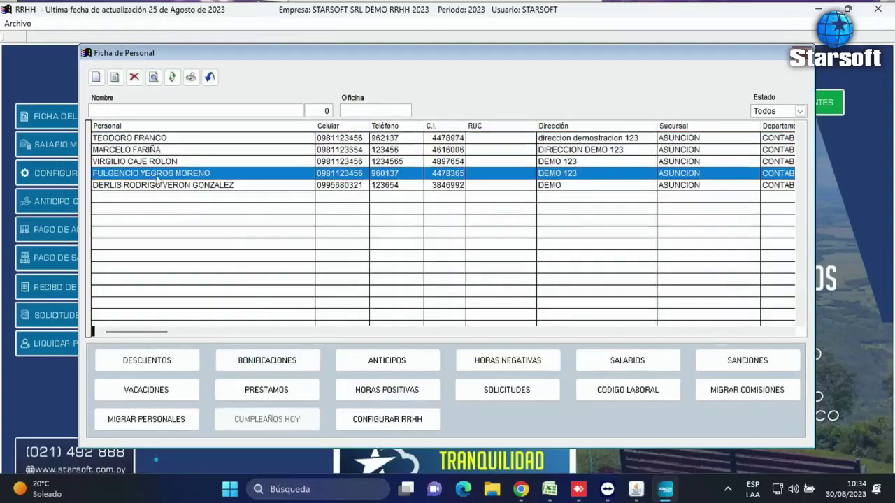
click(376, 394)
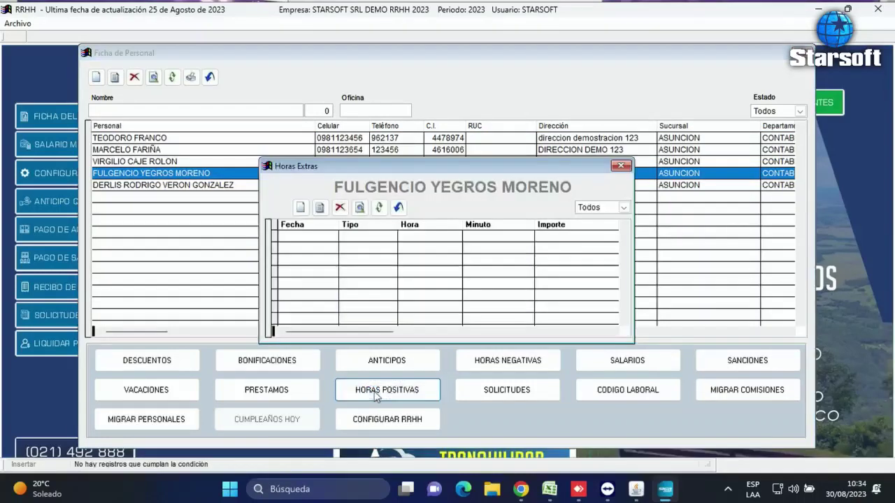
click(300, 209)
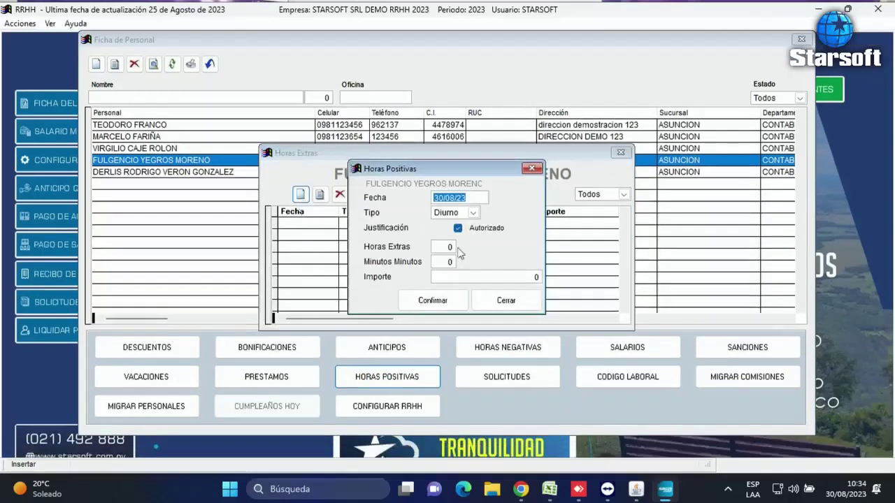
key(Tab)
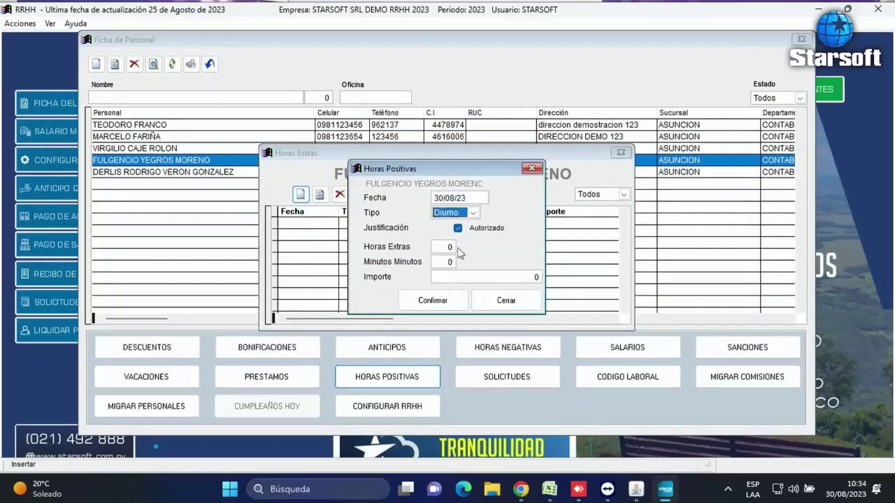
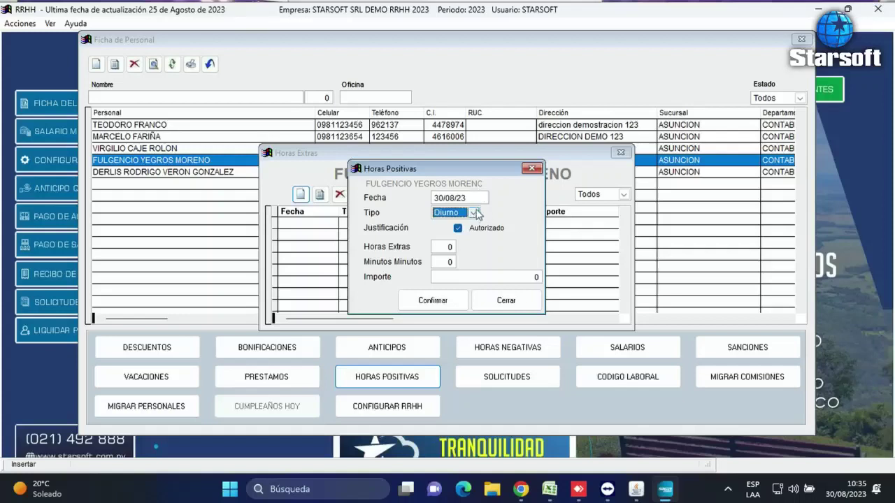
Step: Record 1 authorized overtime hour of type Diurno with 0 minutes, save it and leave the personnel file
key(Tab)
text(1)
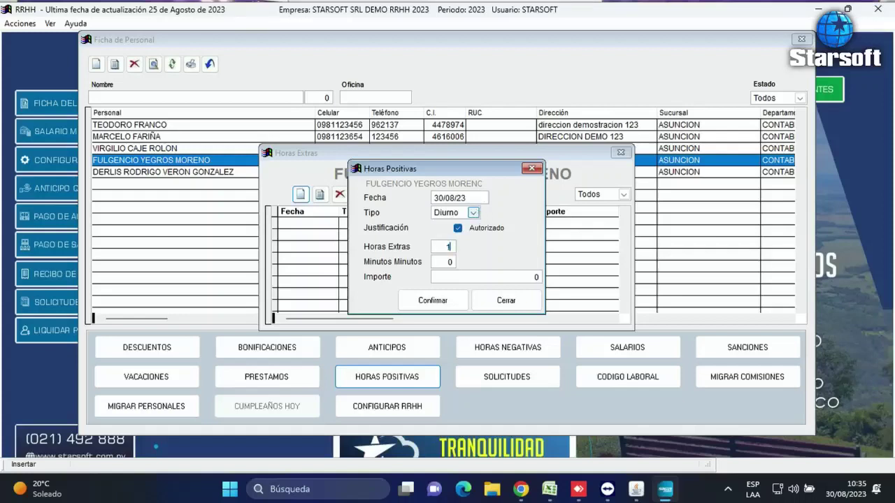
key(Tab)
key(Tab)
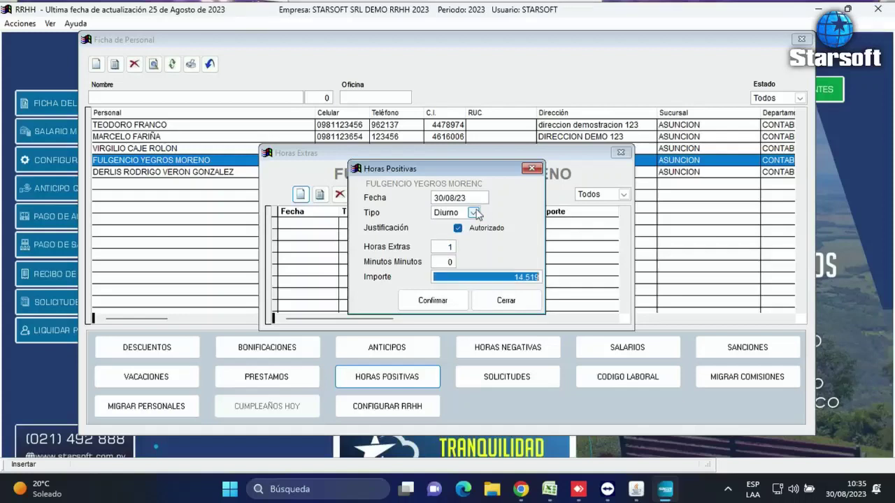
click(451, 302)
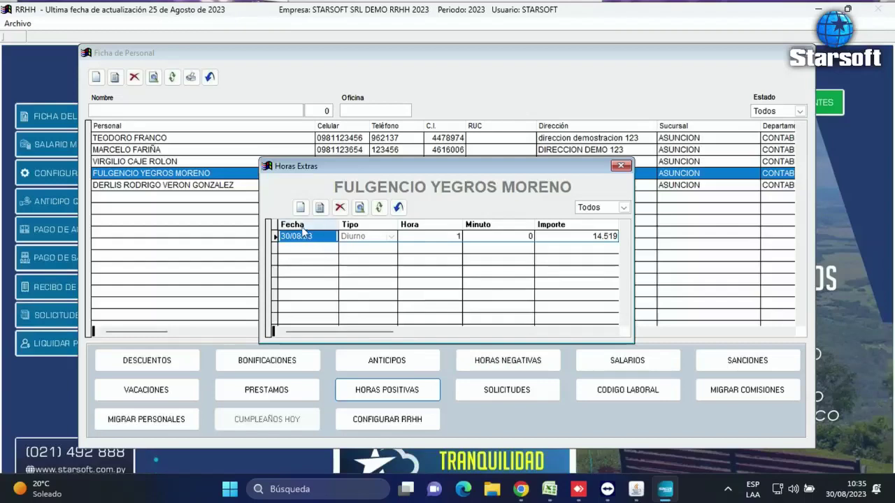
click(399, 208)
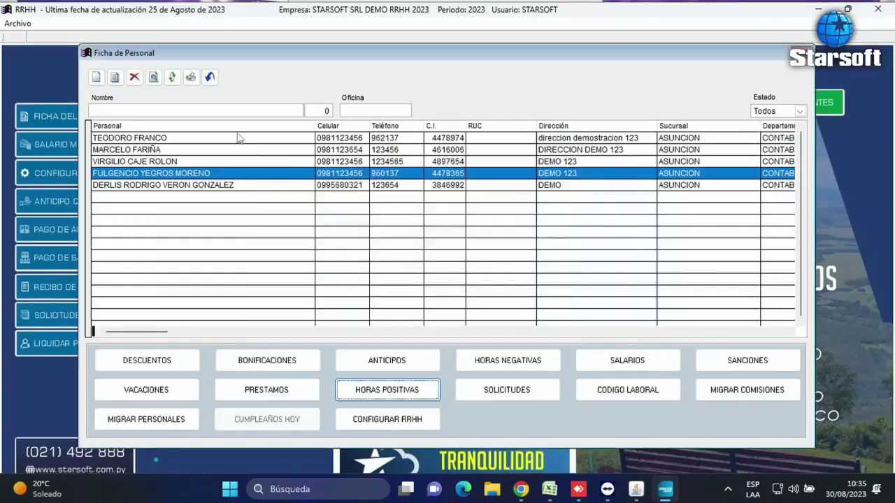
click(210, 78)
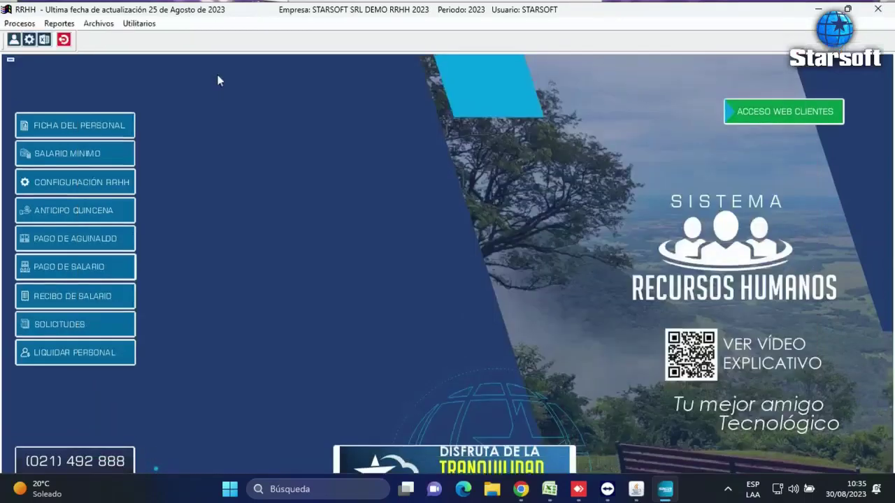
Step: Generate the Horas Extras report for 30/08/2023 covering all personnel and payment methods, review it and close it
click(67, 24)
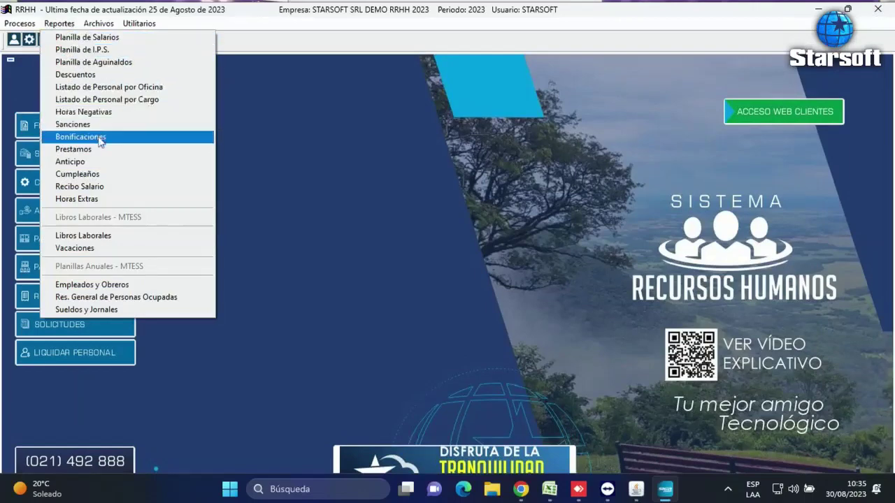
click(96, 200)
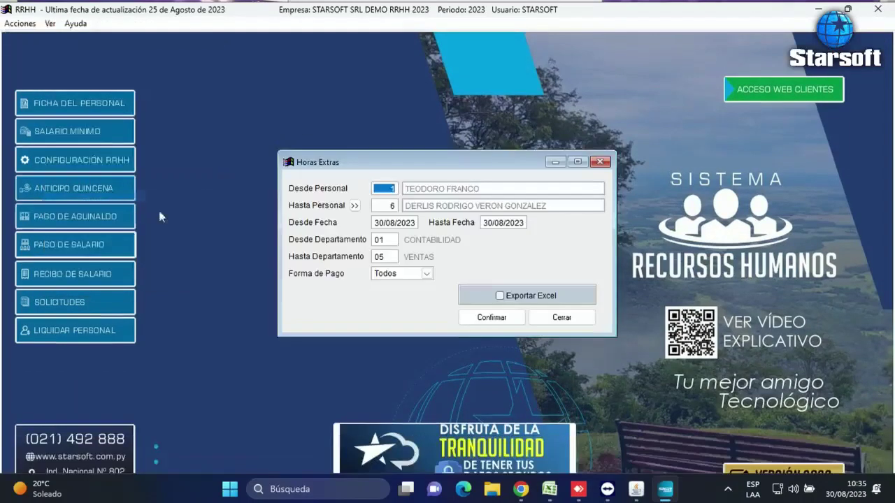
click(492, 318)
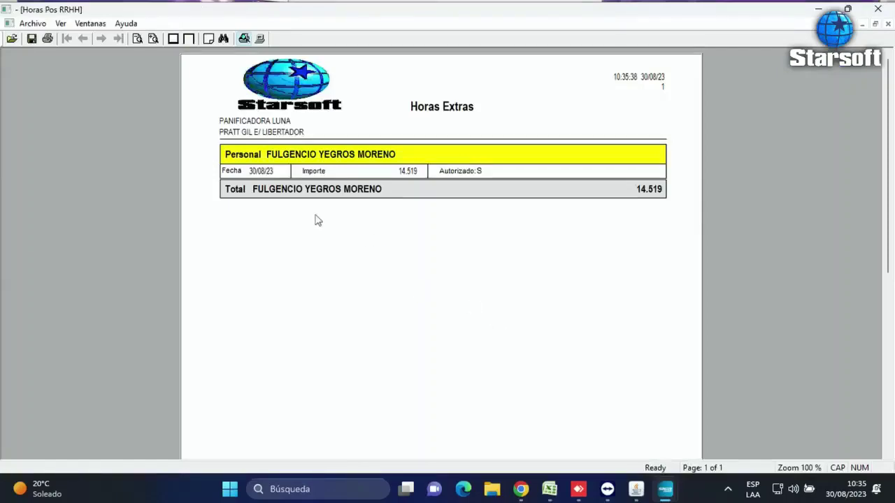
click(878, 9)
click(556, 319)
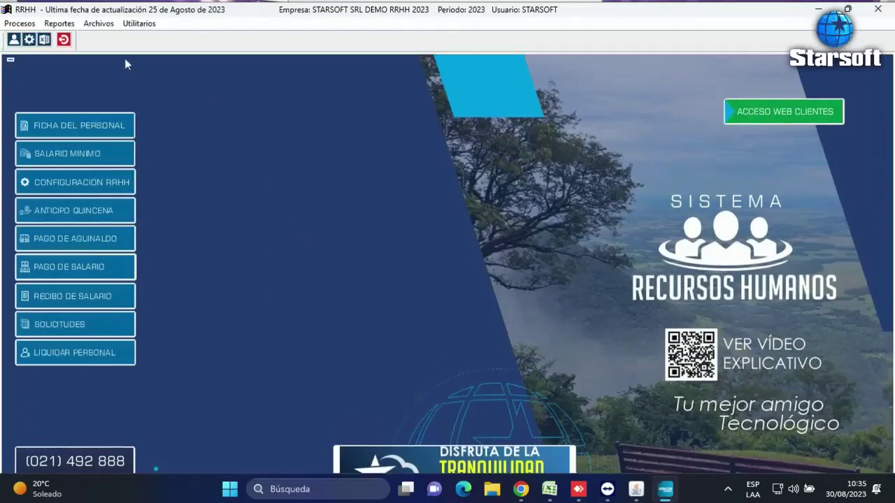
Step: Generate the Planilla de Salarios for employee 4 only, for Agosto 2023 from 01/08/2023 to 31/08/2023, review it and close the report
click(60, 23)
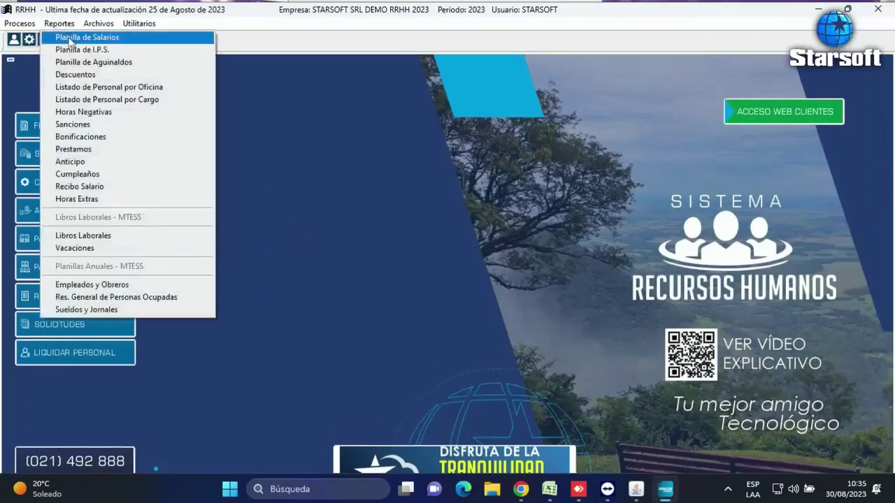
click(70, 38)
text(4)
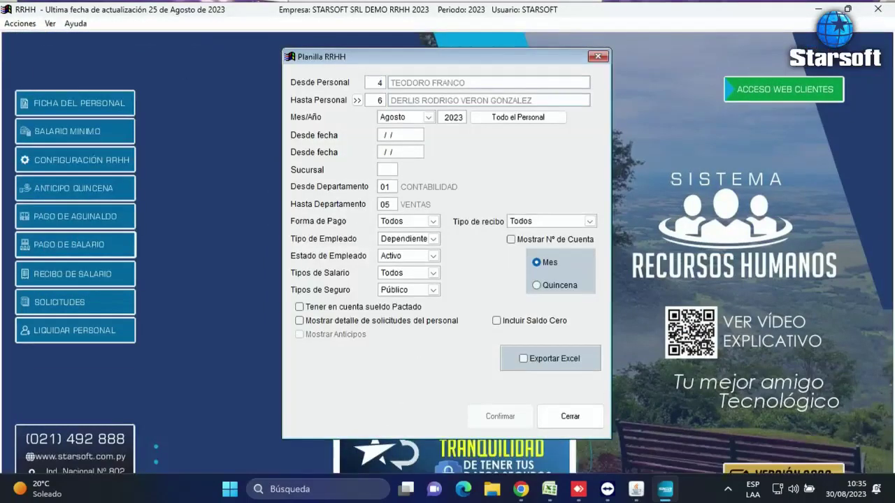
key(Return)
text(4)
key(Return)
key(Return)
key(Return)
key(Return)
key(Return)
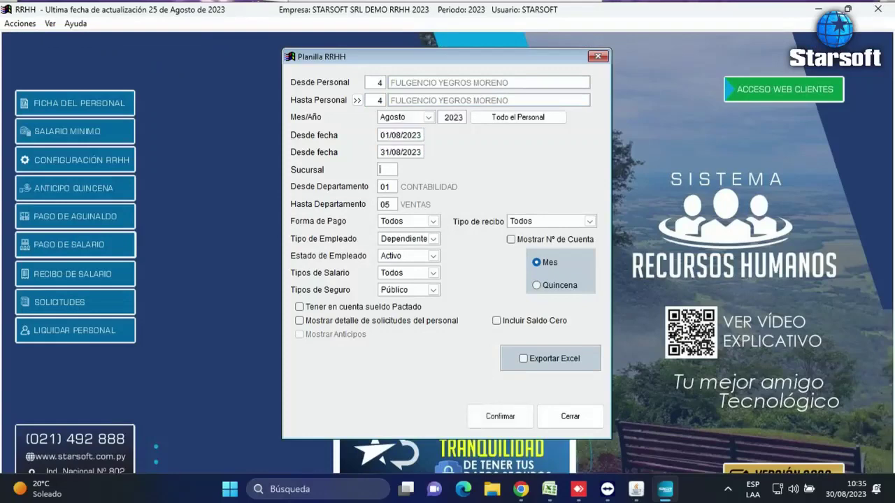
click(482, 417)
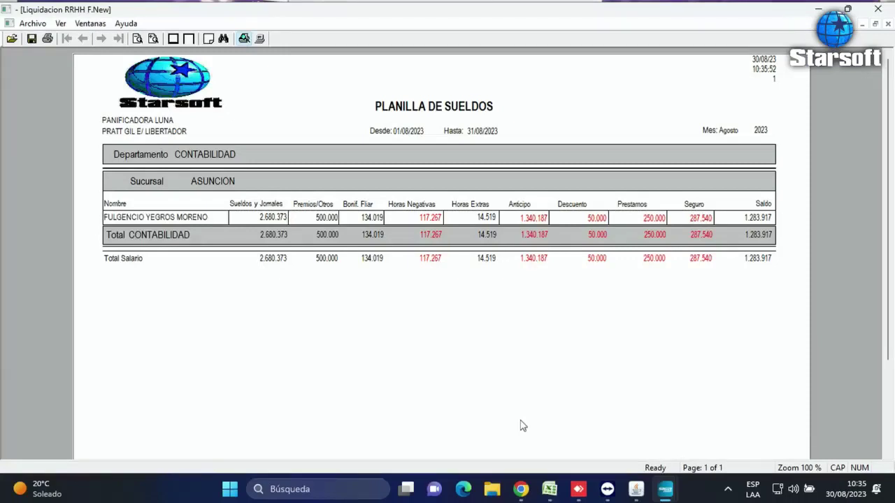
click(878, 9)
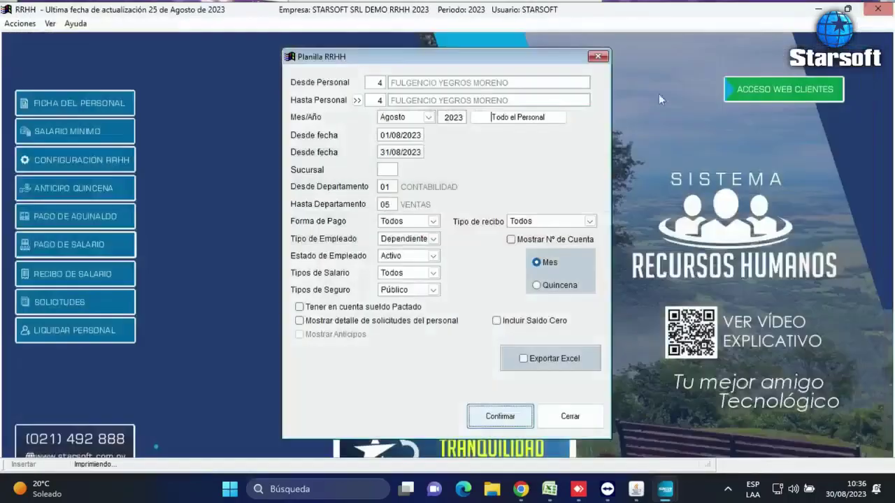
Step: Generate the same August salary sheet for Todo el Personal, review it and leave the report form
click(523, 119)
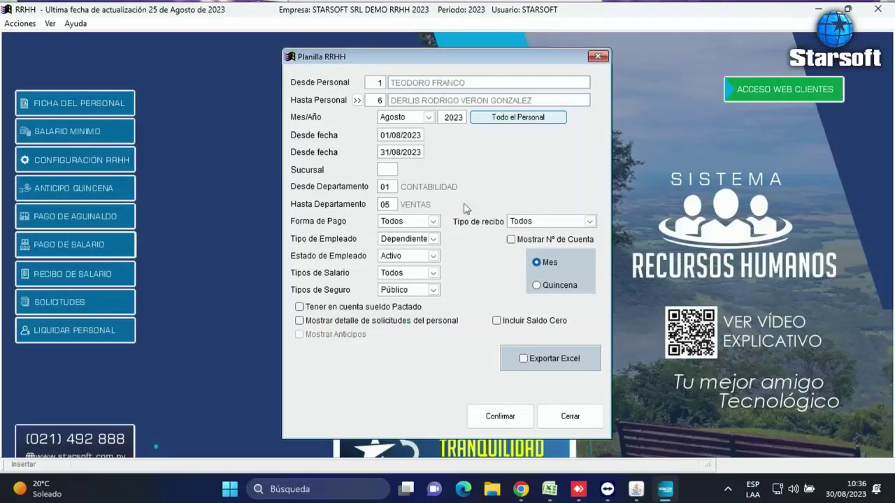
click(512, 422)
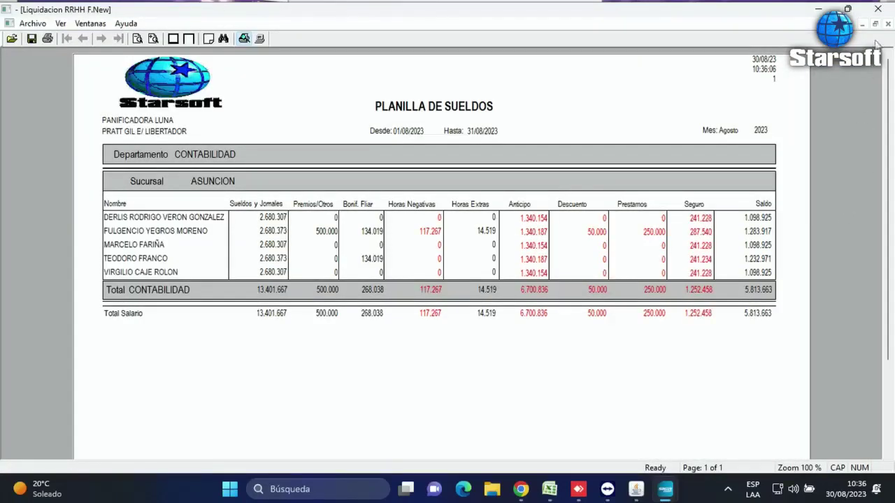
click(877, 9)
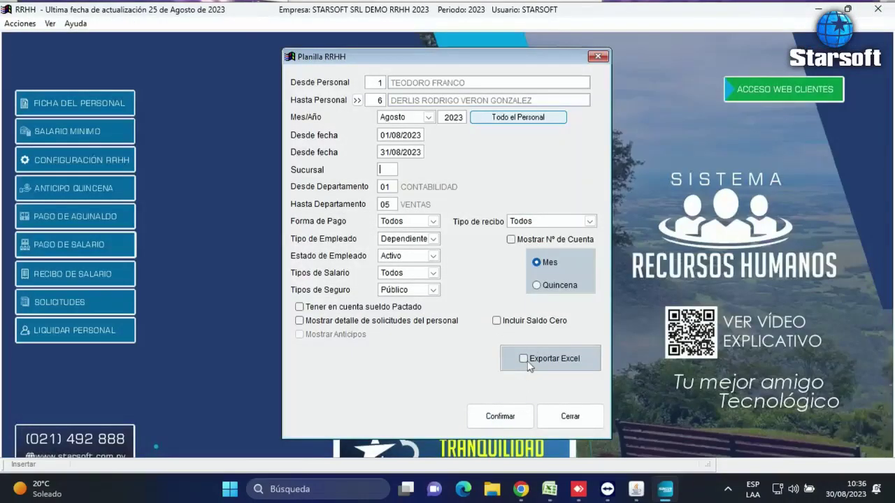
click(574, 419)
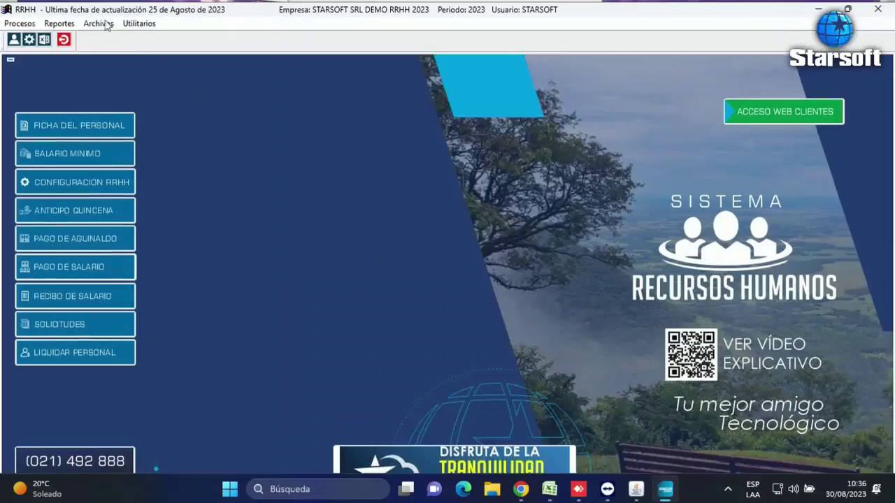
Step: Review the RRHH configuration from the personnel file, closing it without changes and leaving the file
click(105, 23)
click(112, 38)
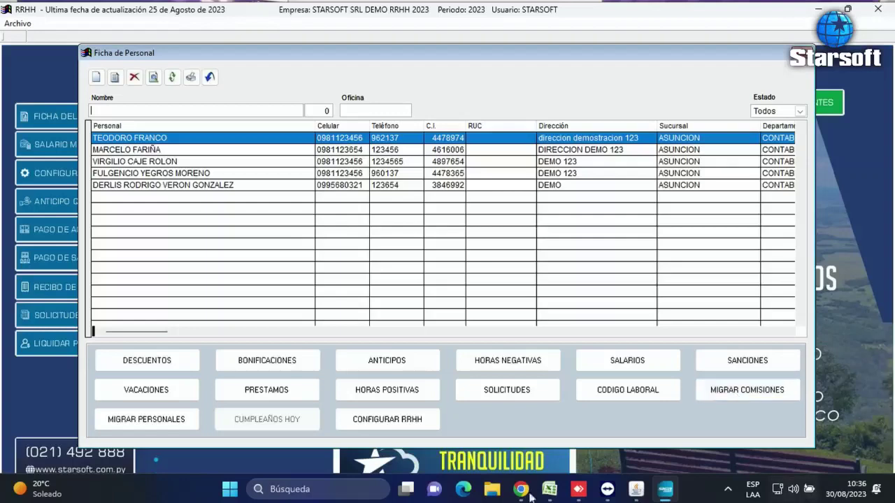
click(417, 422)
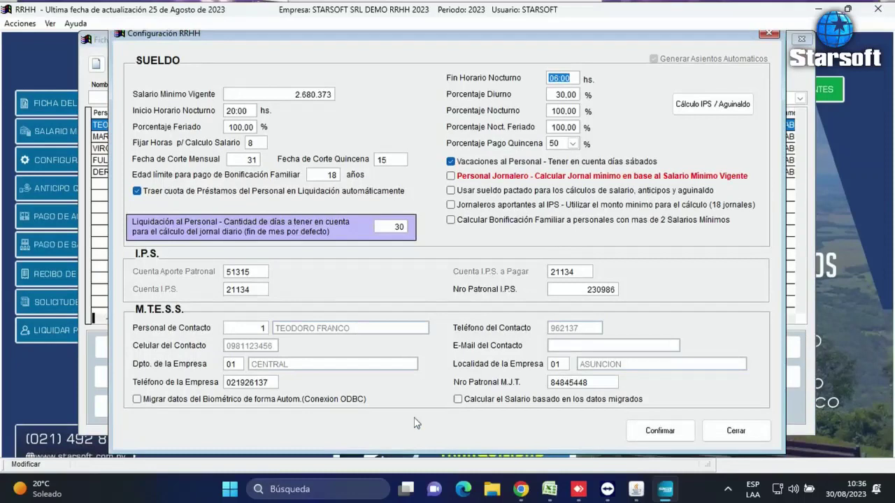
click(723, 435)
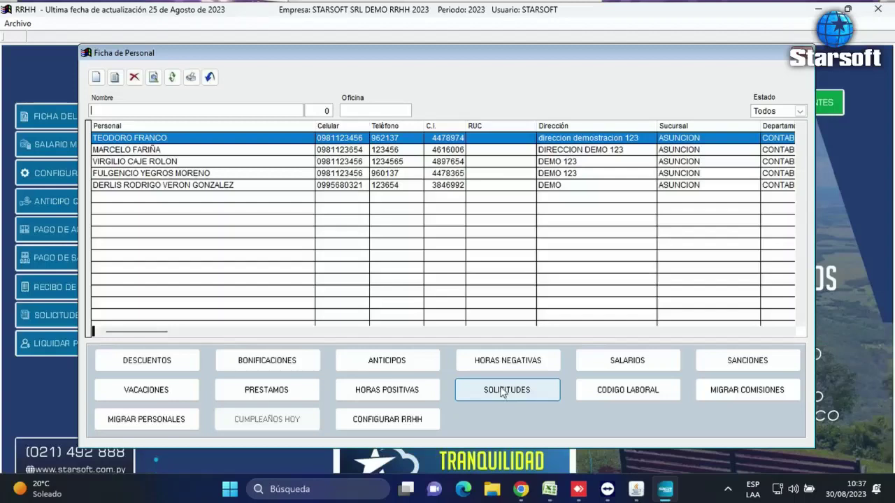
click(210, 77)
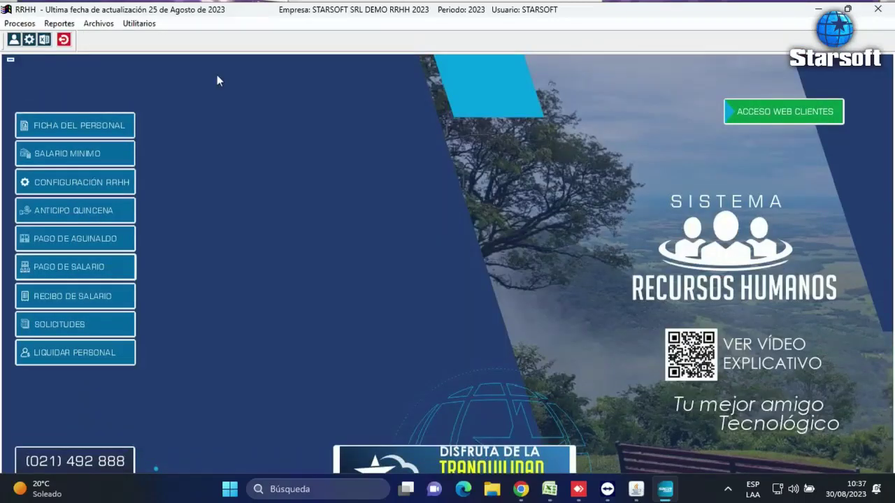
Step: Start a new request in Solicitudes for employee 4 of department 01 CONTABILIDAD, leaving the branch consolidated
click(16, 27)
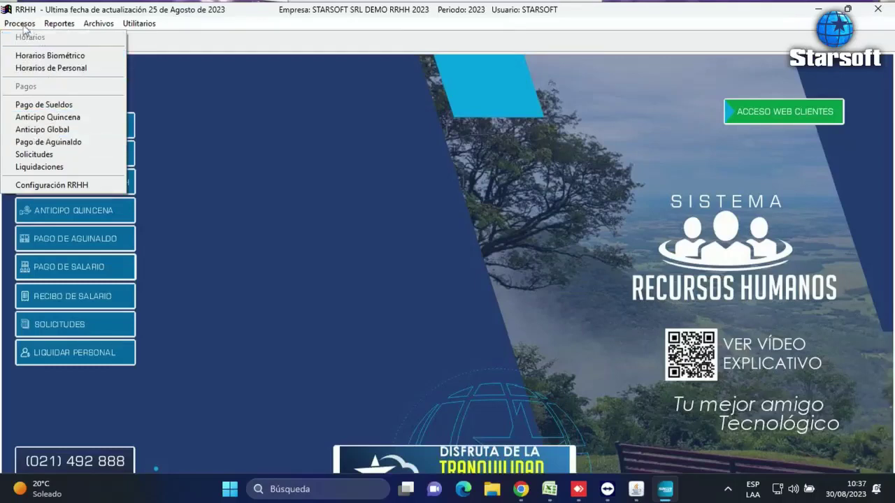
click(57, 155)
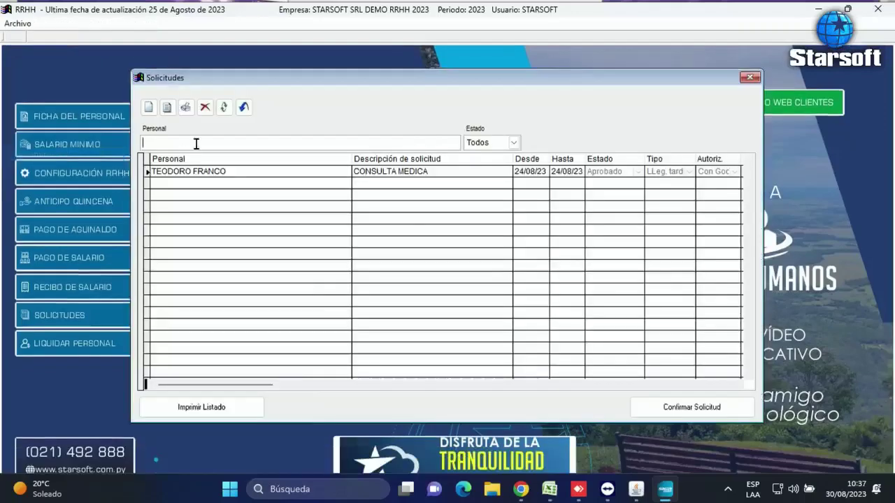
click(147, 94)
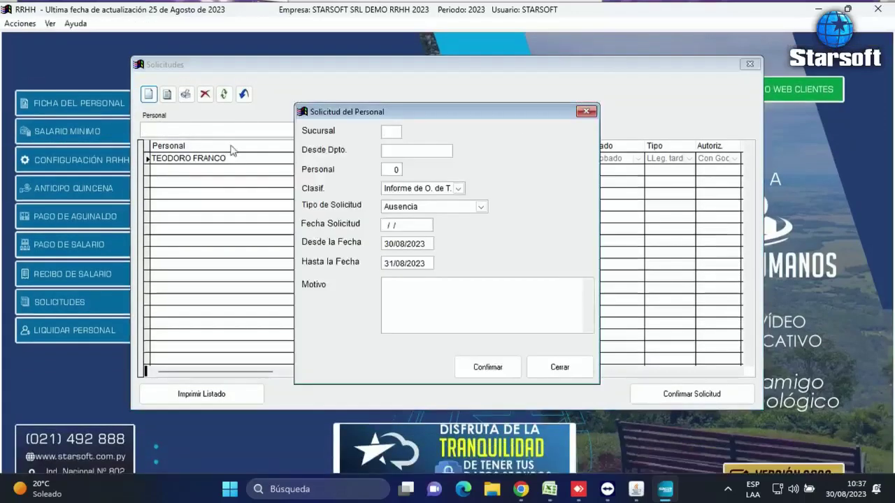
key(Return)
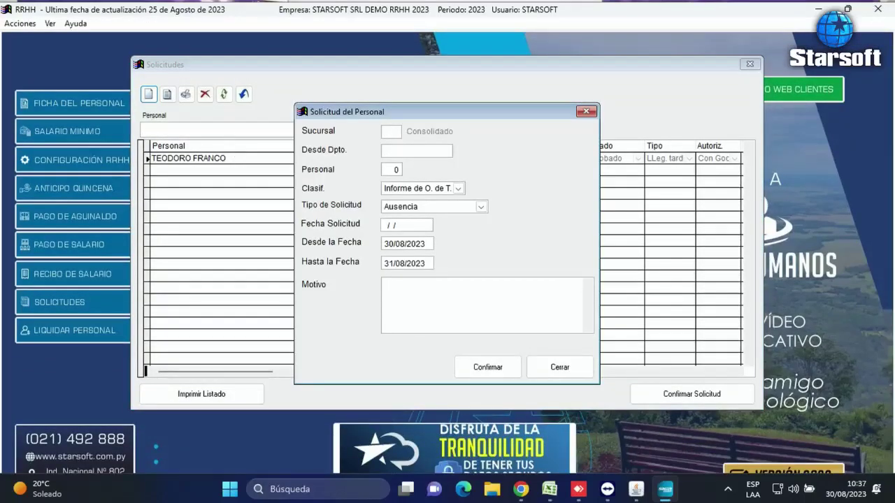
key(Return)
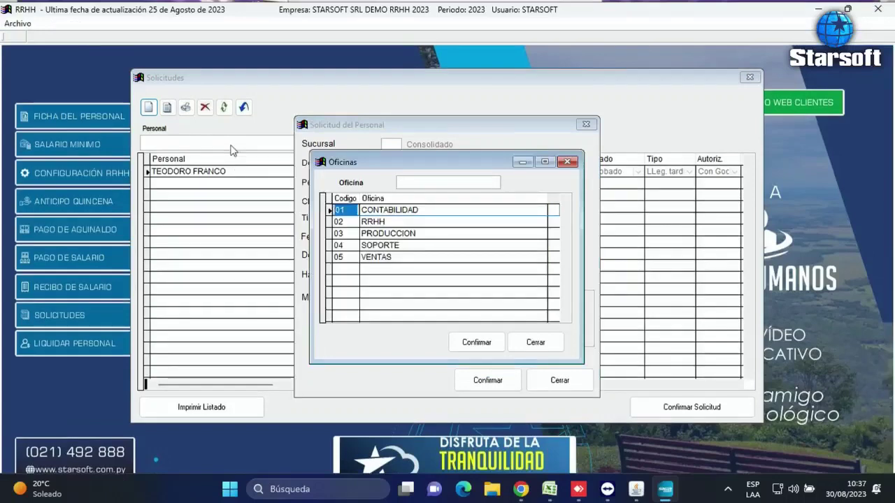
key(Return)
key(Return)
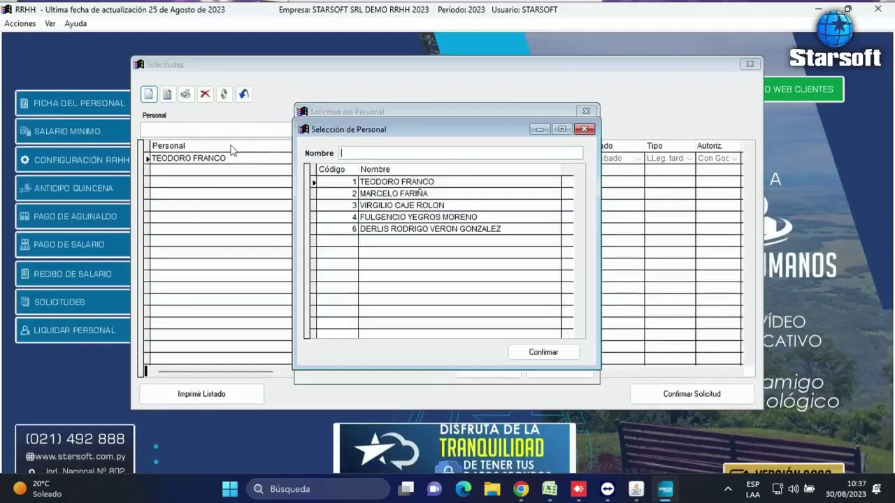
key(Down)
key(Down)
key(Down)
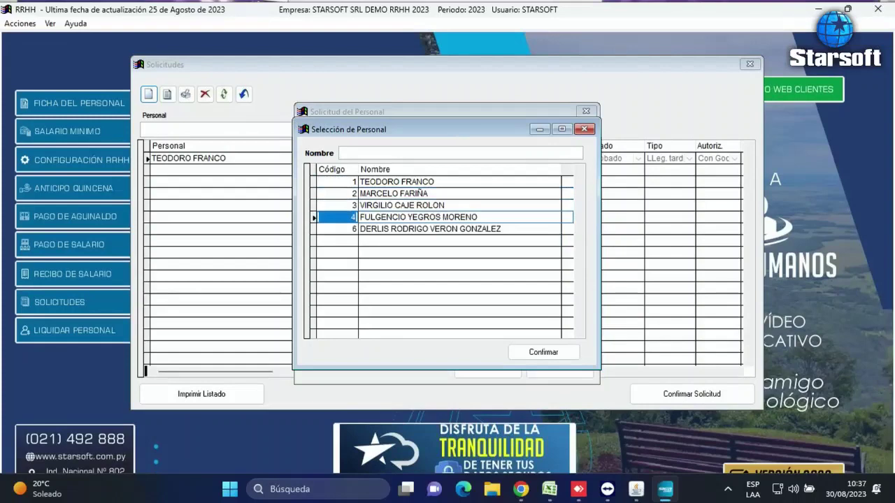
key(Return)
Step: Classify the request as Permiso and set its Tipo de Solicitud to Enfermedad
key(Down)
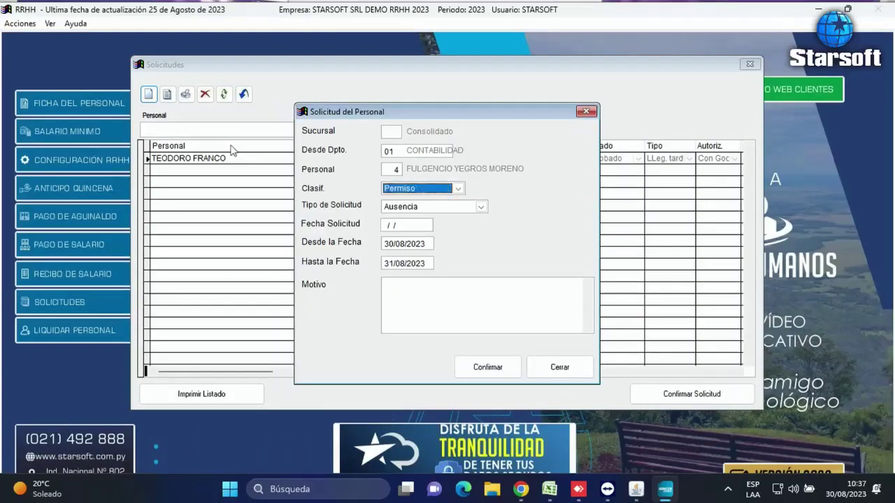
key(Return)
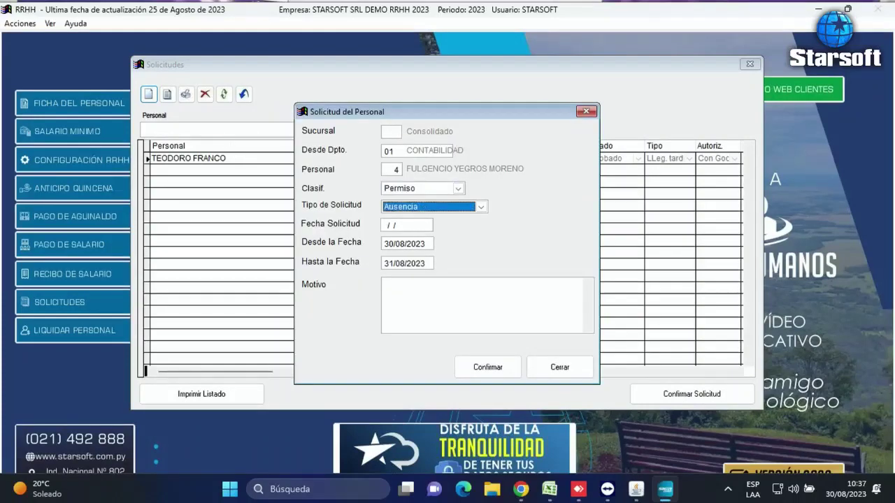
click(481, 206)
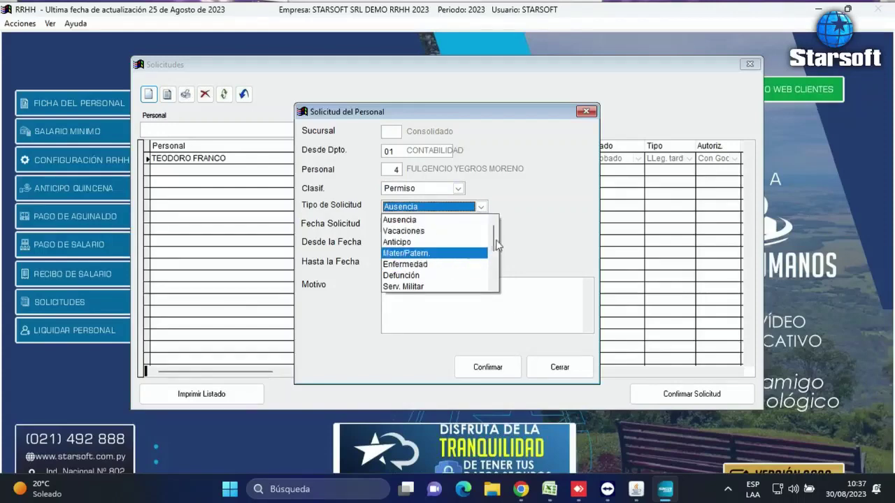
drag(495, 243, 500, 285)
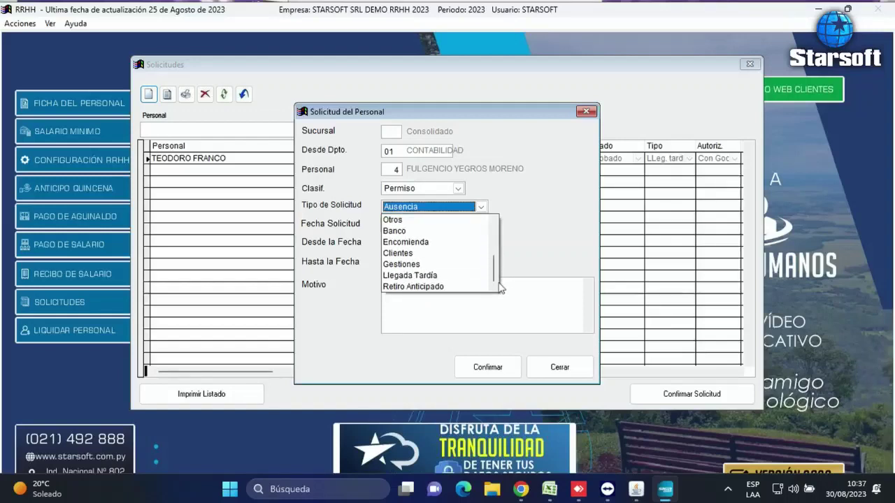
drag(499, 287, 496, 255)
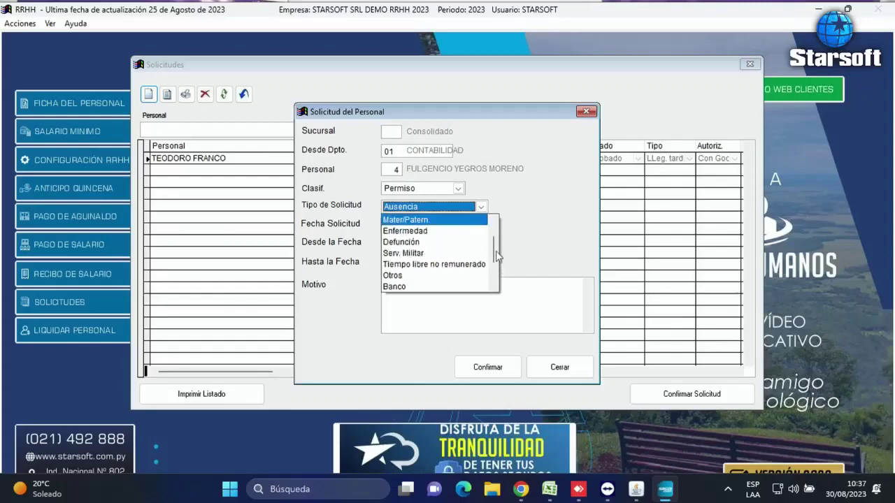
click(408, 233)
Step: Set the request date to 30/08/23 and the start date of the leave to 01/09/2023
click(407, 225)
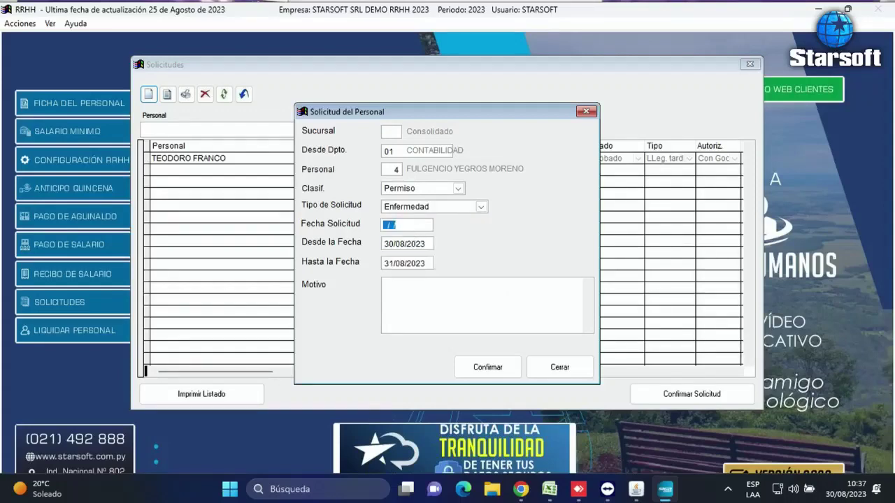
text(30/)
text(08/2023)
click(404, 243)
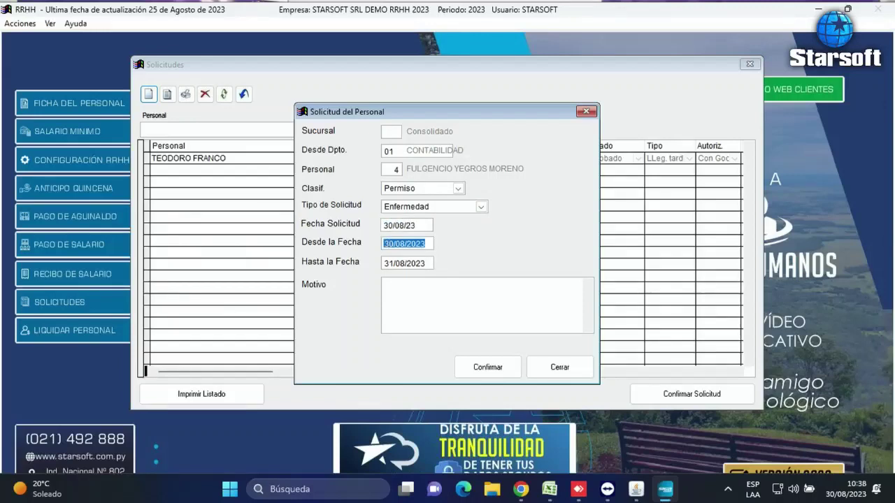
text(01)
text(092023)
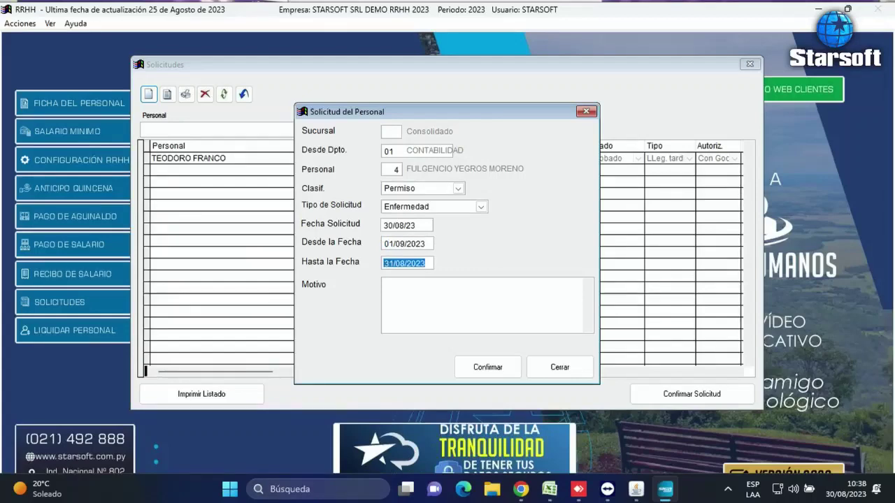
Step: Set the end date to 01/09/2023 with the reason CONSULTA MEDICA, save the request and select it in the list
text(0)
text(92023CONS)
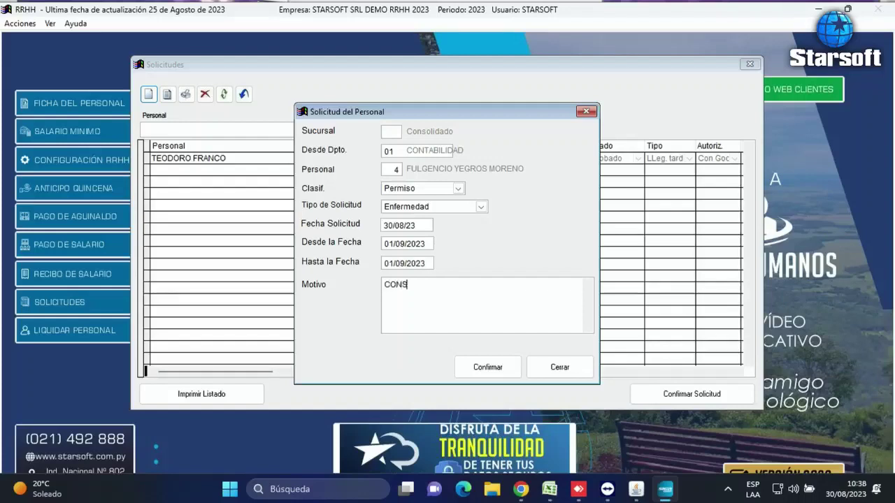
text(ULTA MEDICA)
click(496, 368)
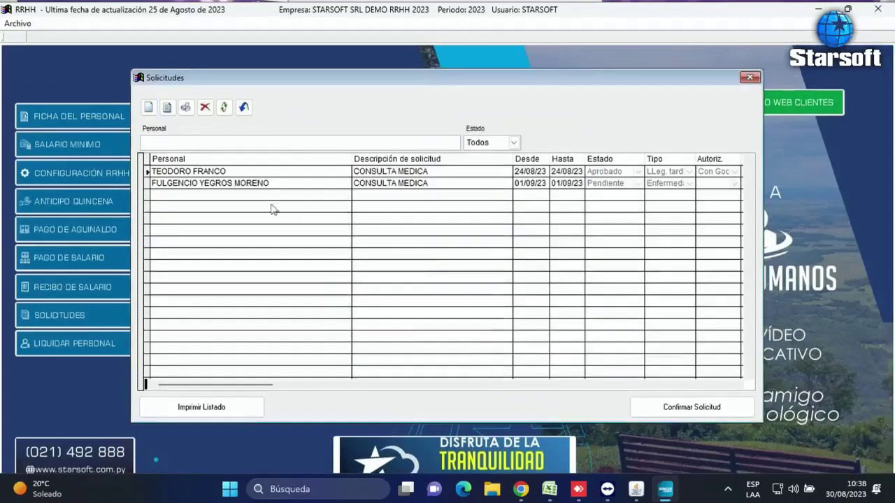
click(256, 184)
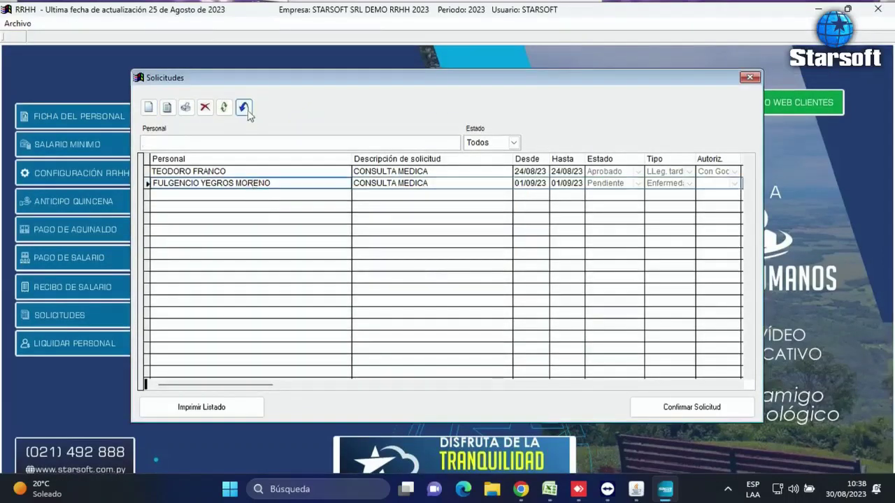
Step: Leave the general request list and open the Solicitudes of the fourth employee in the Ficha de Personal
click(244, 109)
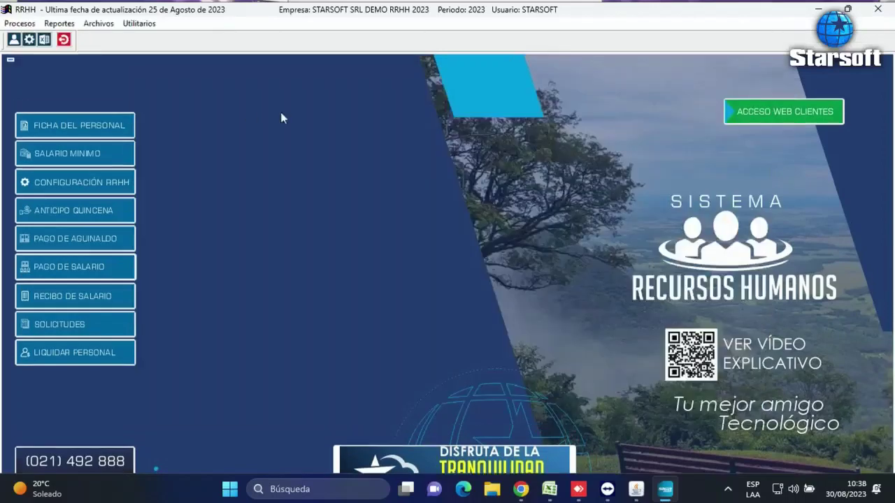
click(99, 25)
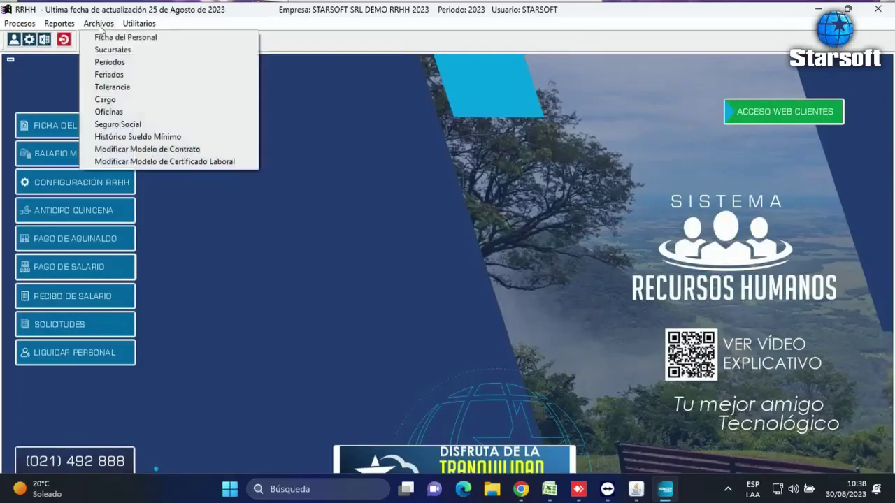
click(150, 34)
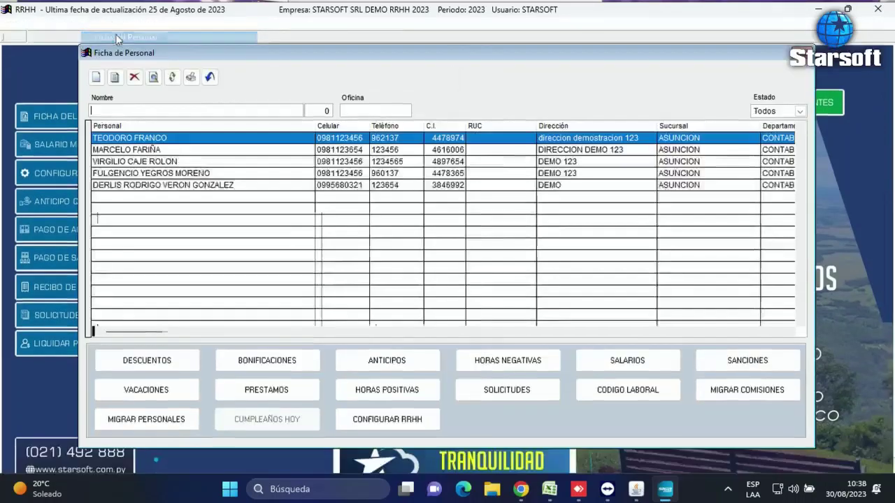
click(214, 175)
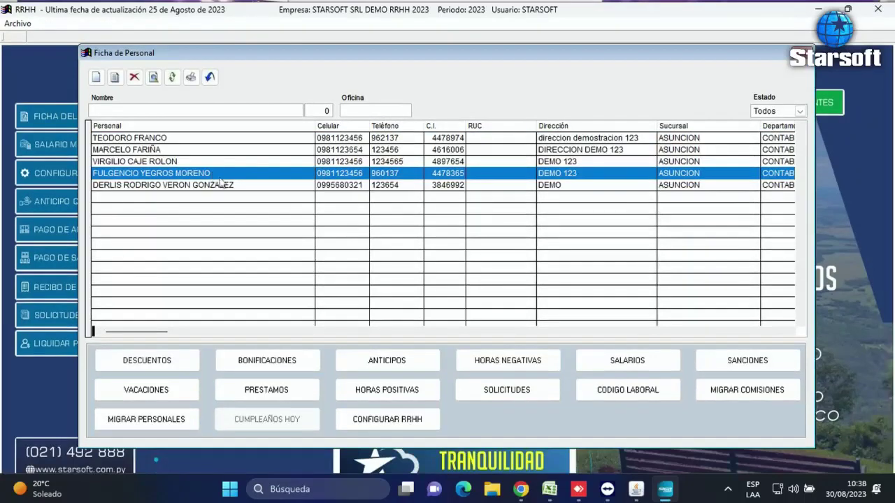
click(509, 392)
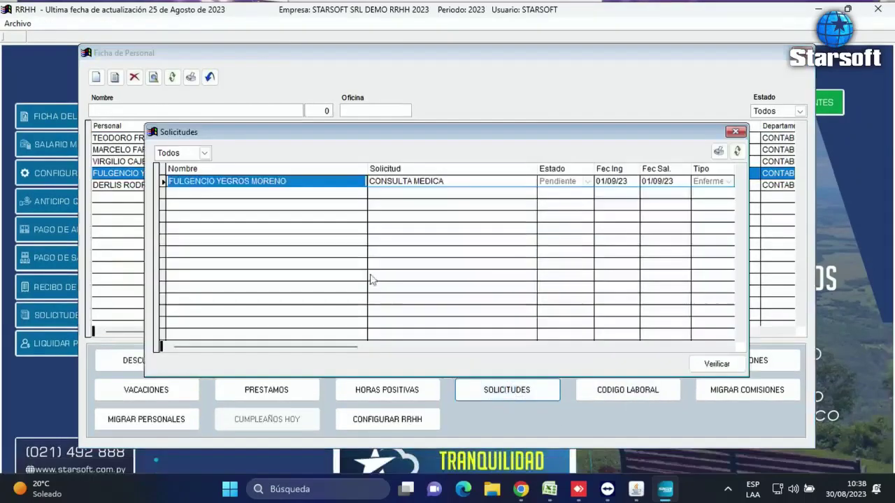
Step: Verify the CONSULTA MEDICA request as Aprobado and Sin Goce de Sueldo, with automatic creation of the negative-hours line
click(724, 367)
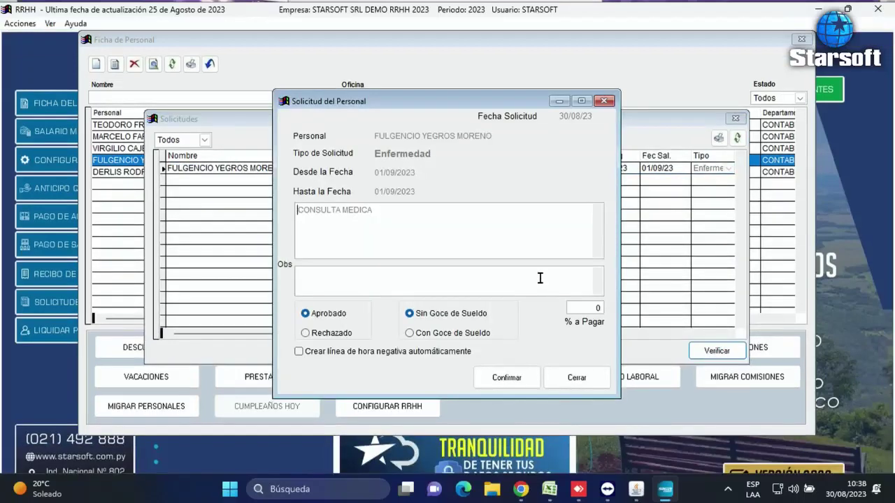
click(328, 281)
click(334, 356)
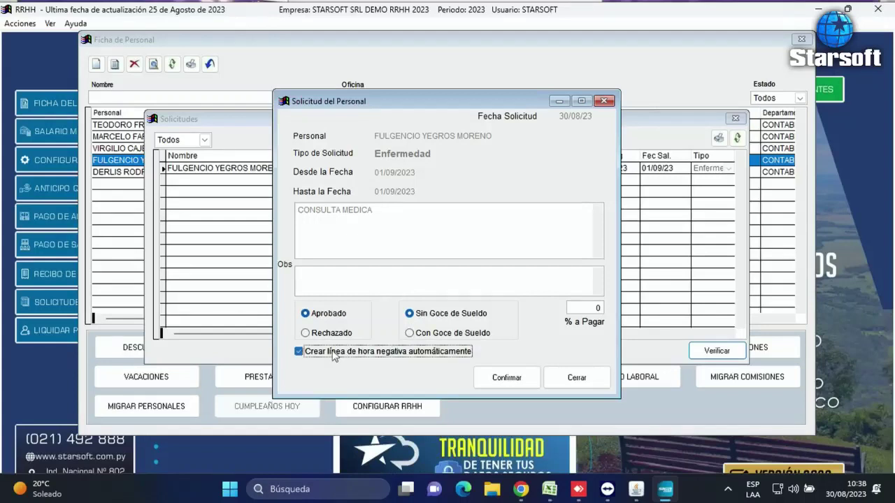
click(506, 380)
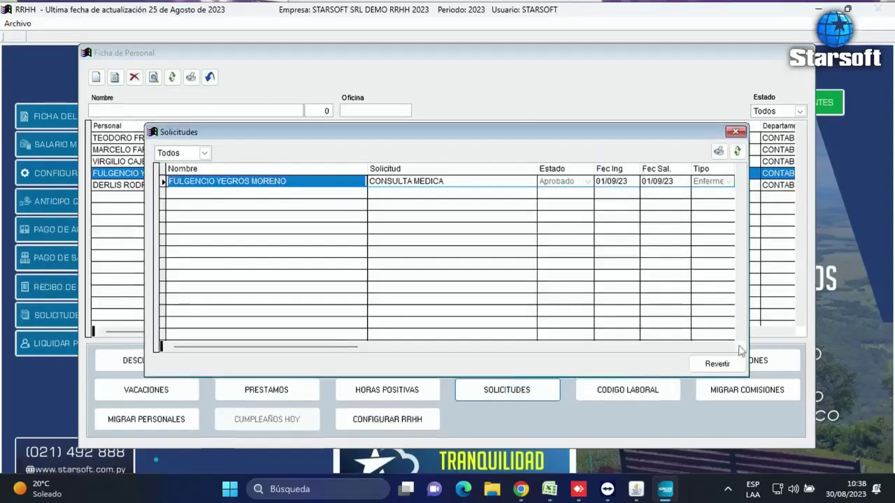
Step: Generate the Solicitud de permiso laboral report for the approved request, review it and return to the main screen
click(720, 151)
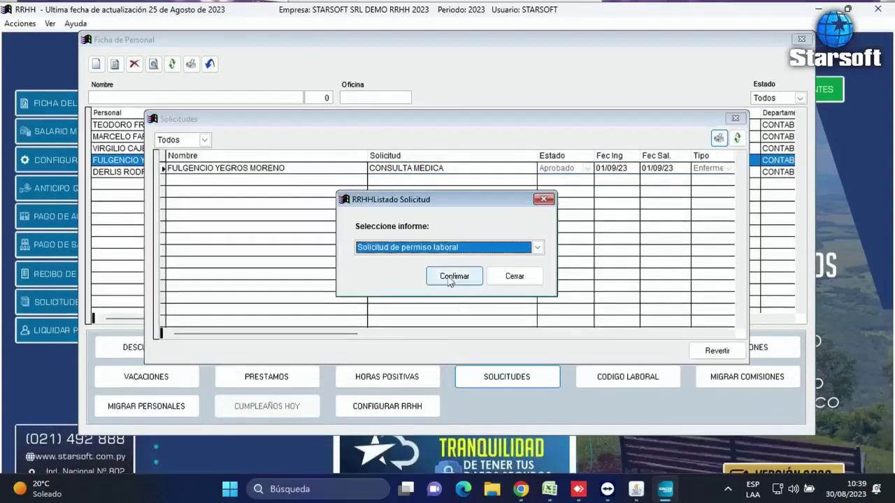
click(452, 275)
scroll(454, 280, down, 5)
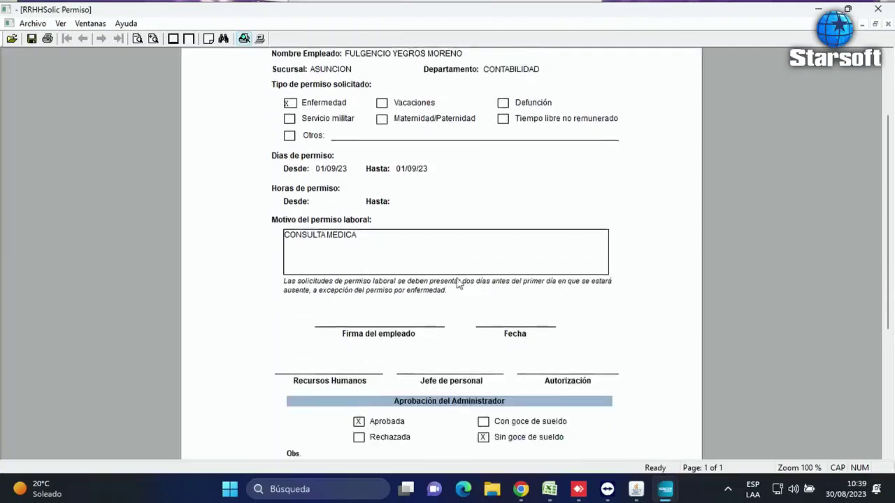
scroll(458, 287, down, 2)
scroll(459, 287, up, 7)
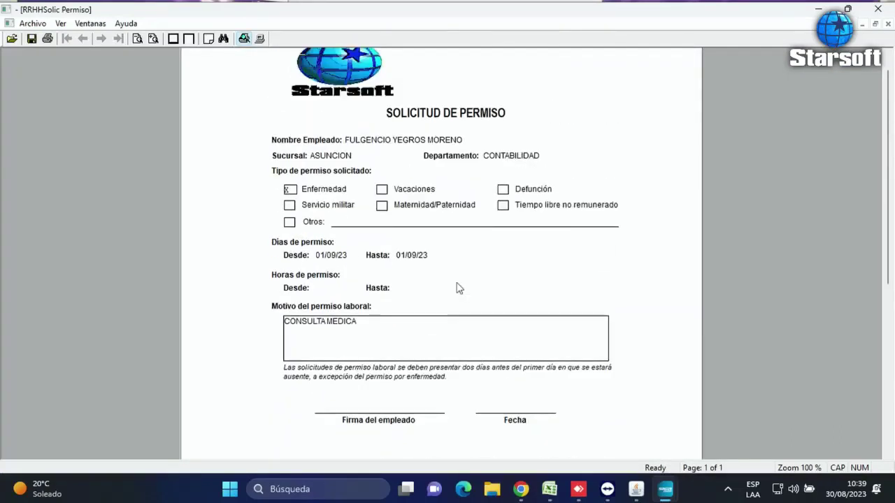
click(878, 9)
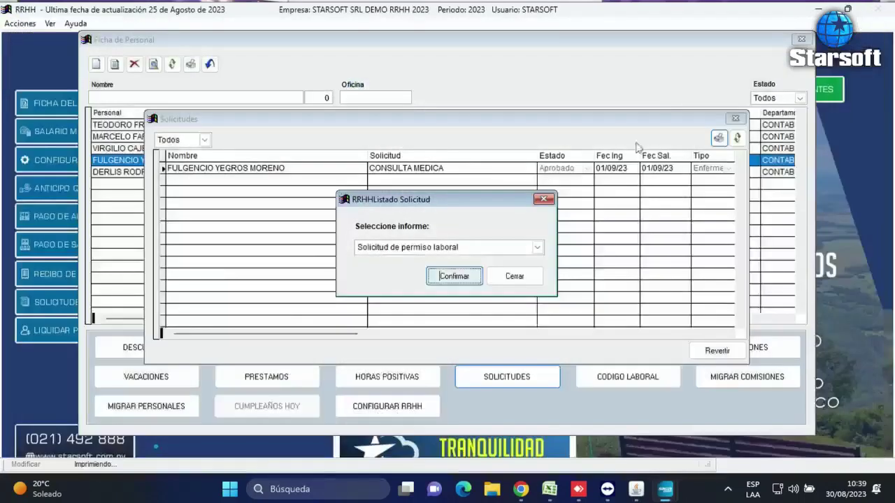
click(517, 278)
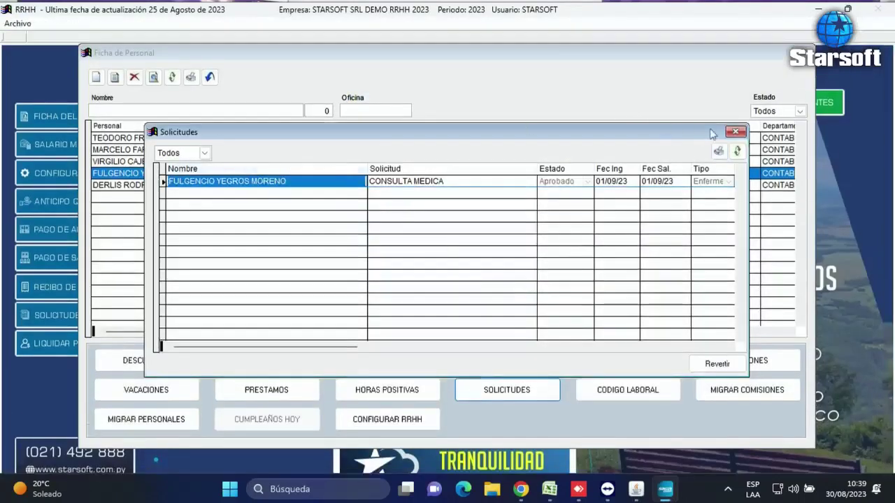
click(734, 132)
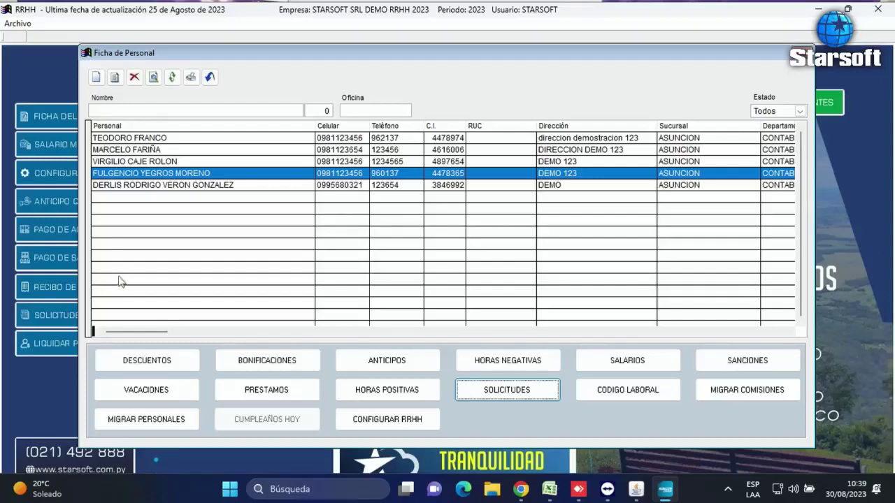
click(209, 77)
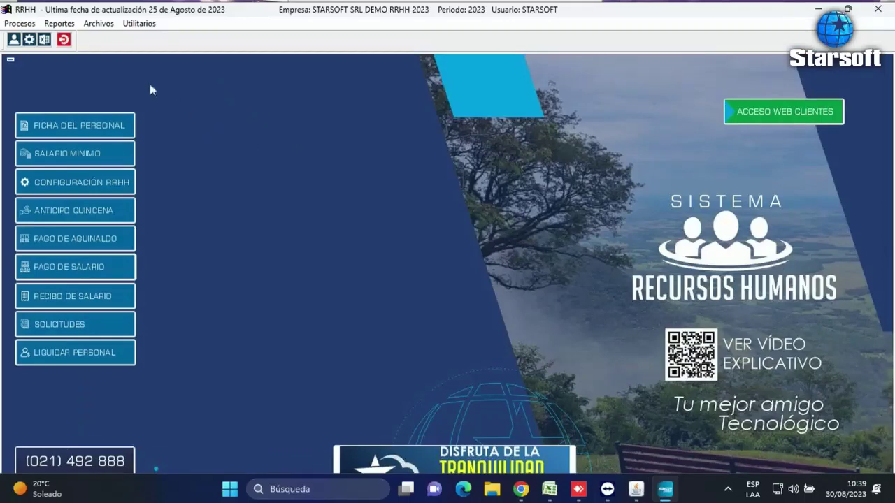
Step: Generate and review the Planilla de I.P.S. for branch 01 ASUNCION, personnel 1 to 6, for Julio 2023
click(61, 24)
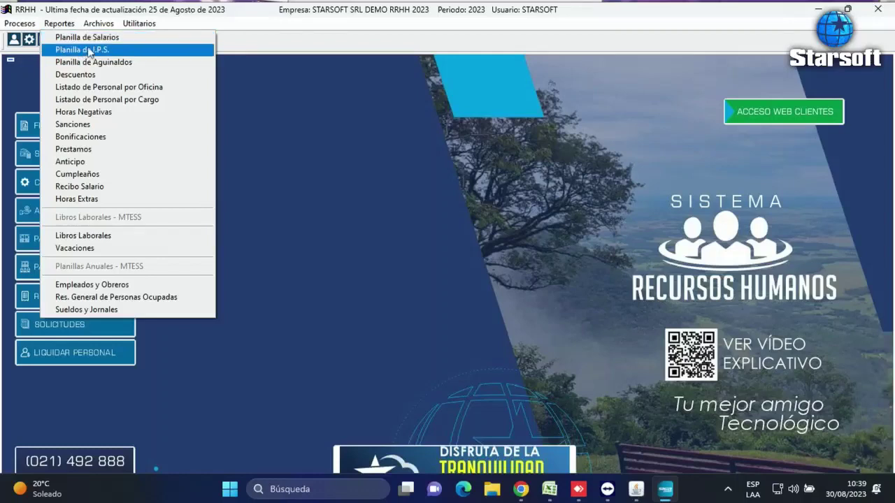
click(84, 50)
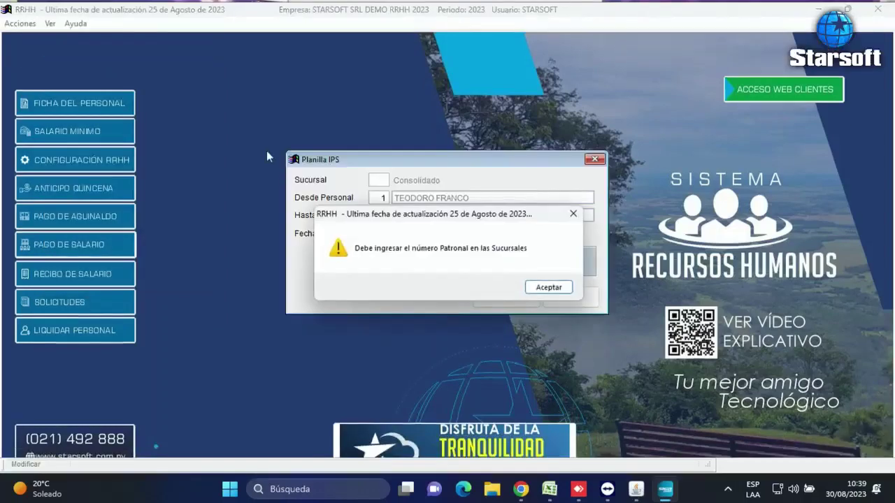
key(Return)
text(01)
key(Tab)
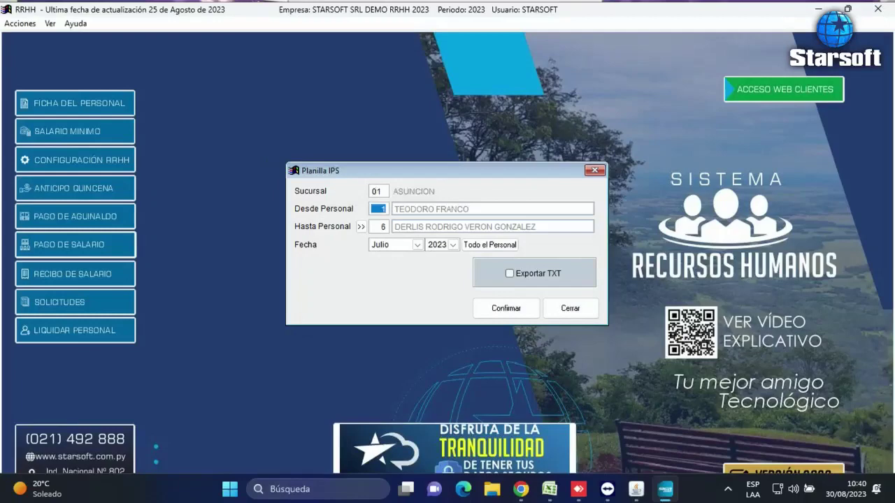
key(Tab)
key(Tab)
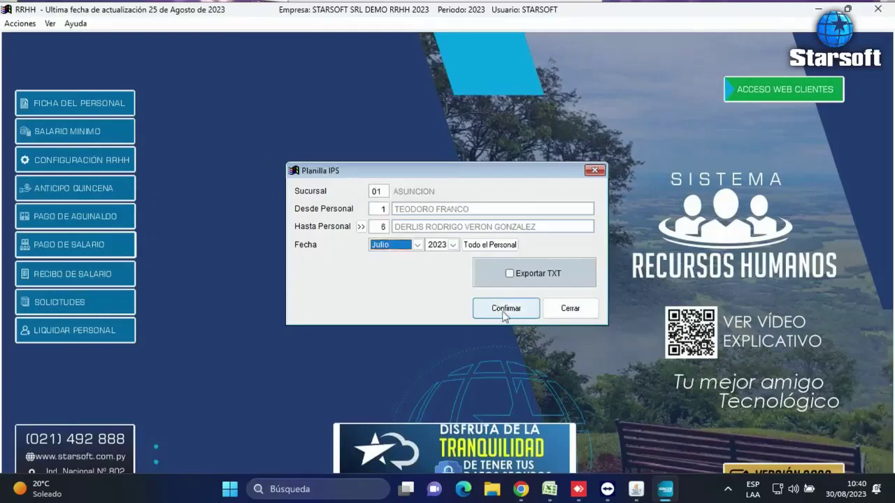
click(505, 308)
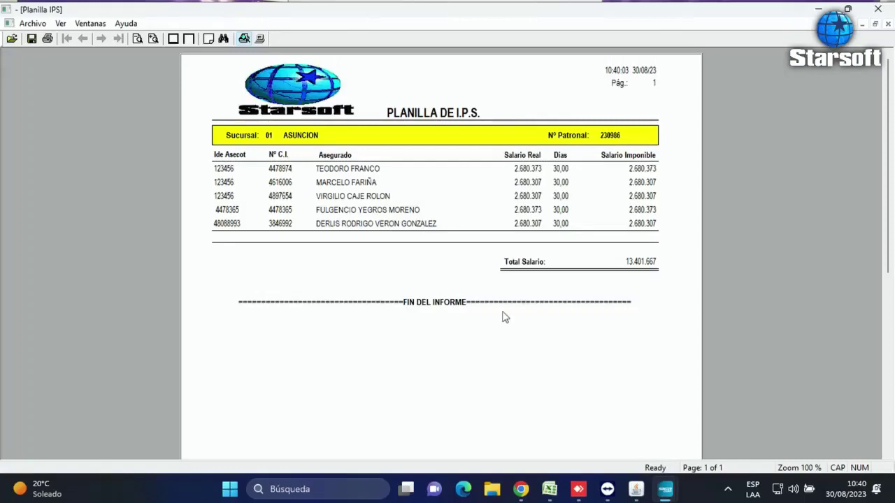
click(877, 9)
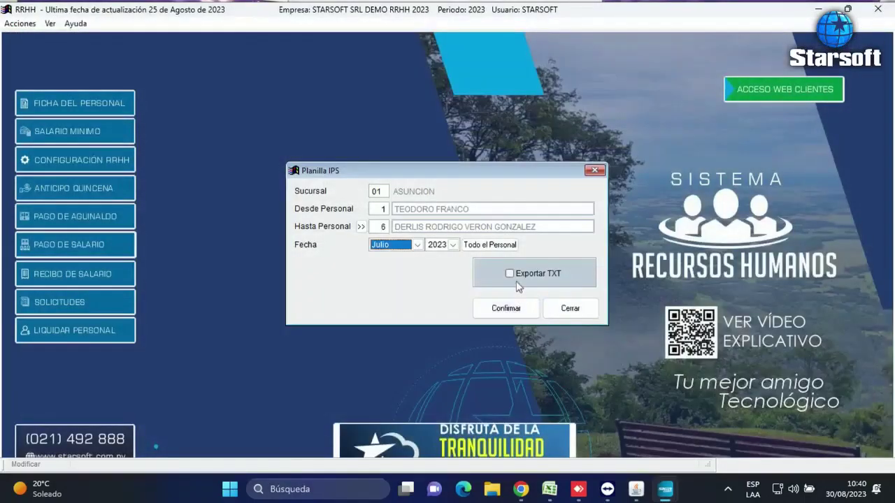
click(569, 308)
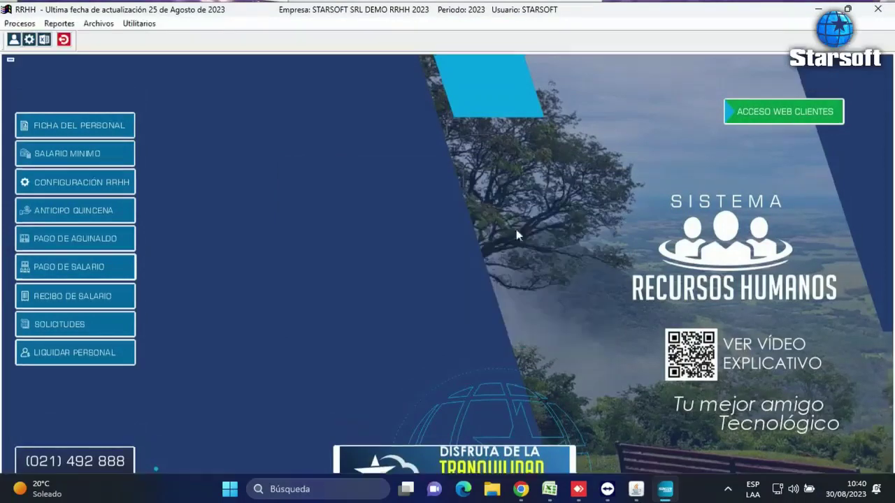
Step: Generate the Calculado Resumido Planilla de Aguinaldos for branch 01, departments 01 to 05, all payment and employee types, from 01/01/2023 to 31/12/2023
click(61, 24)
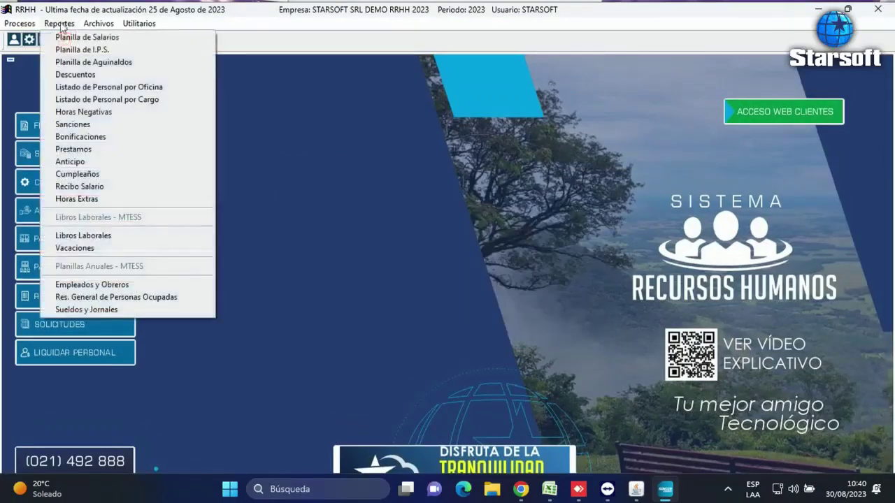
click(79, 63)
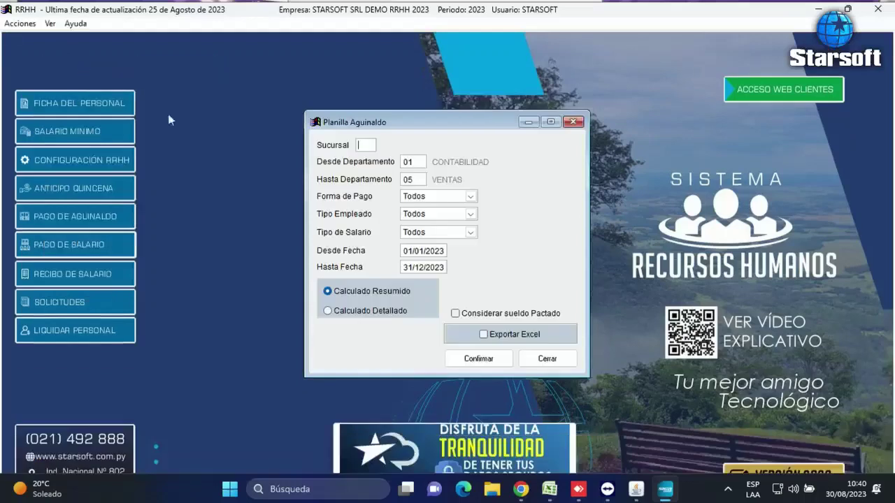
text(01)
key(Return)
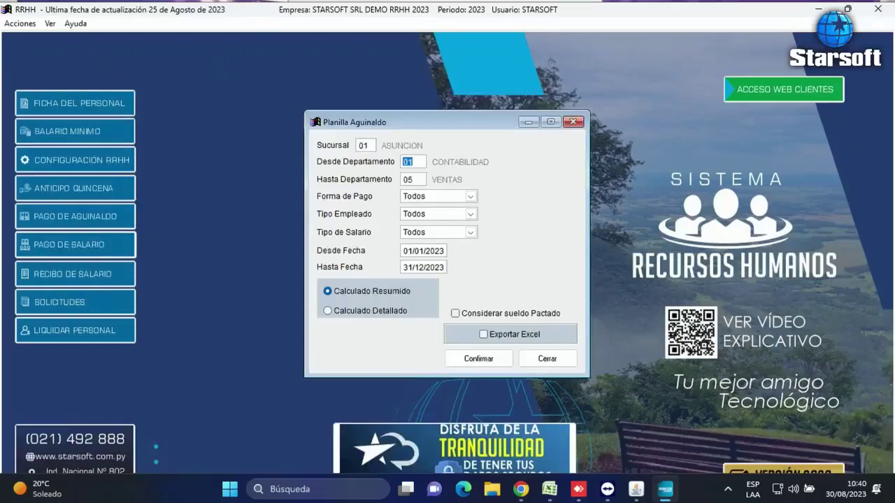
key(Return)
key(Return)
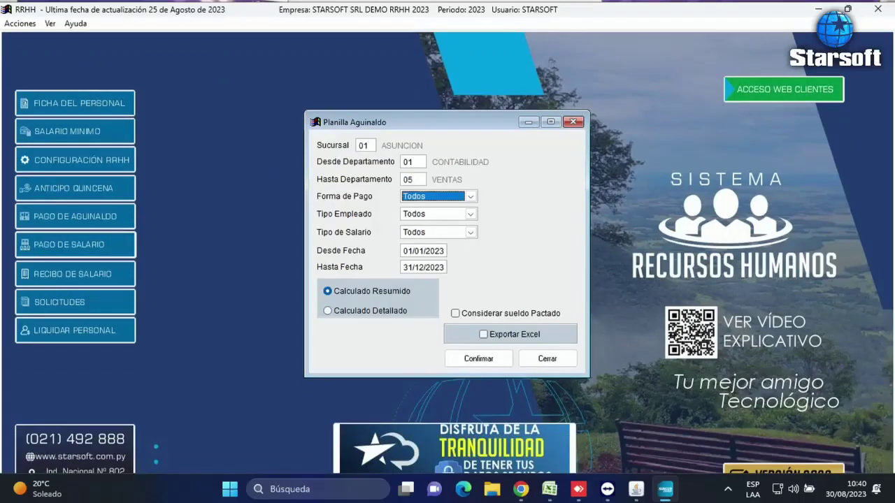
key(Return)
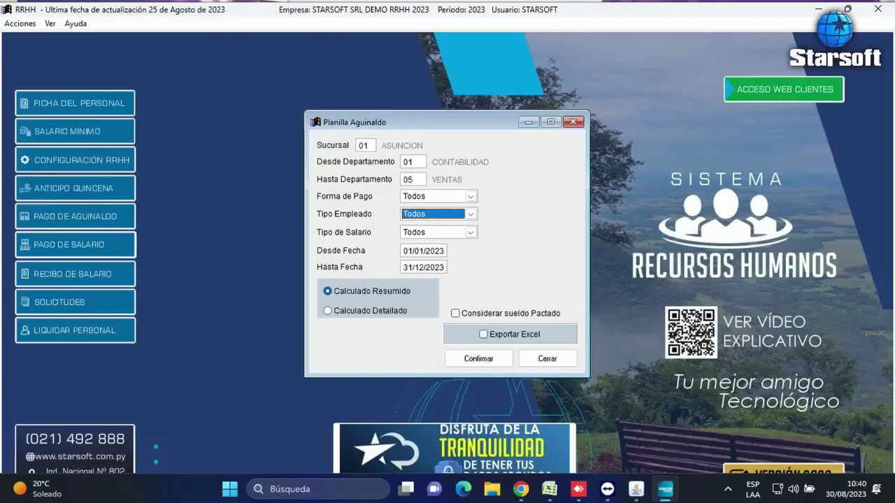
key(Return)
key(Return)
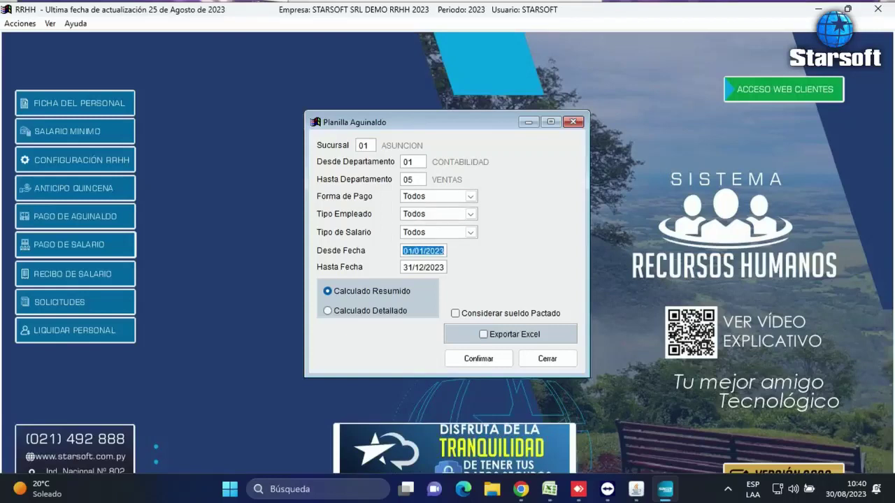
key(Return)
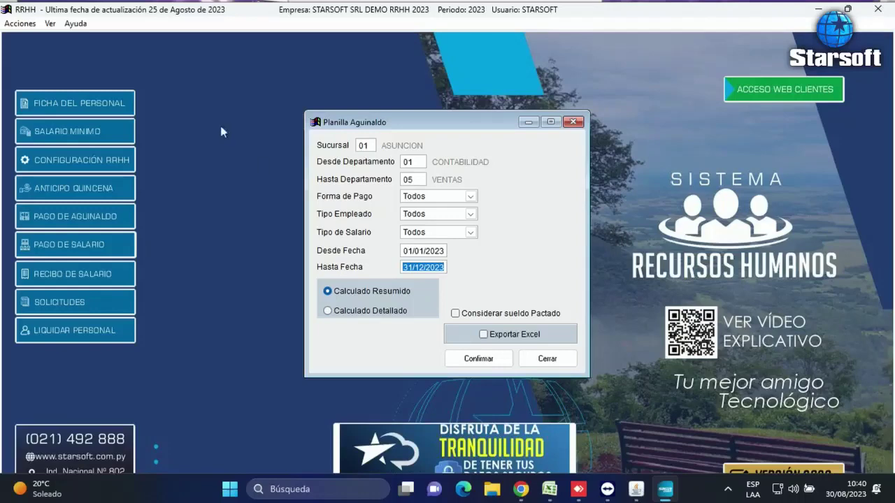
click(478, 360)
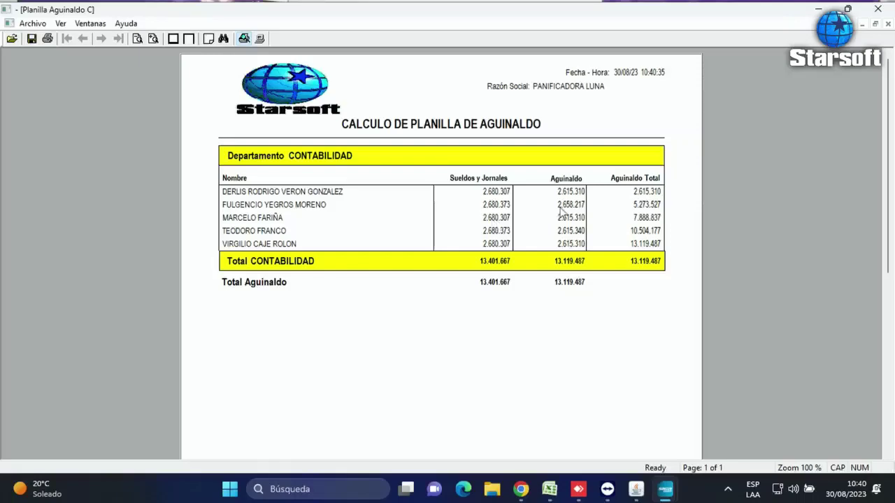
click(878, 10)
Step: Generate the same aguinaldo sheet as Calculado Detallado, review the monthly breakdown and close the report form
click(328, 311)
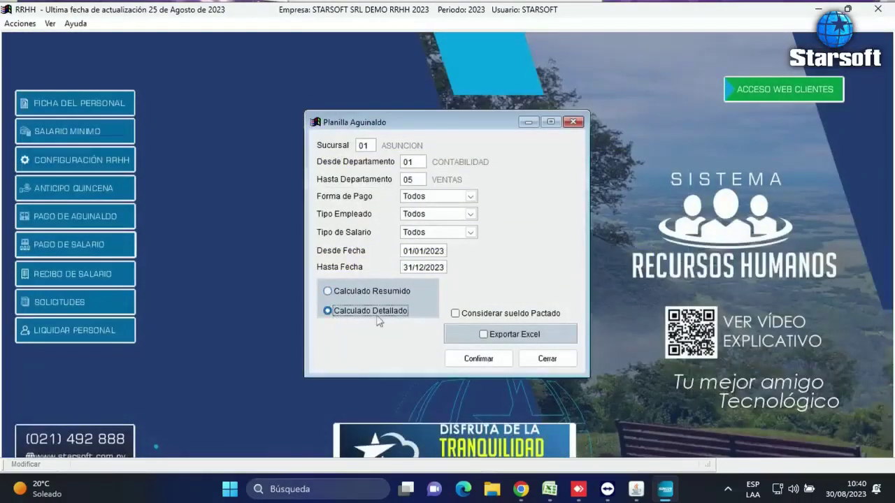
click(474, 358)
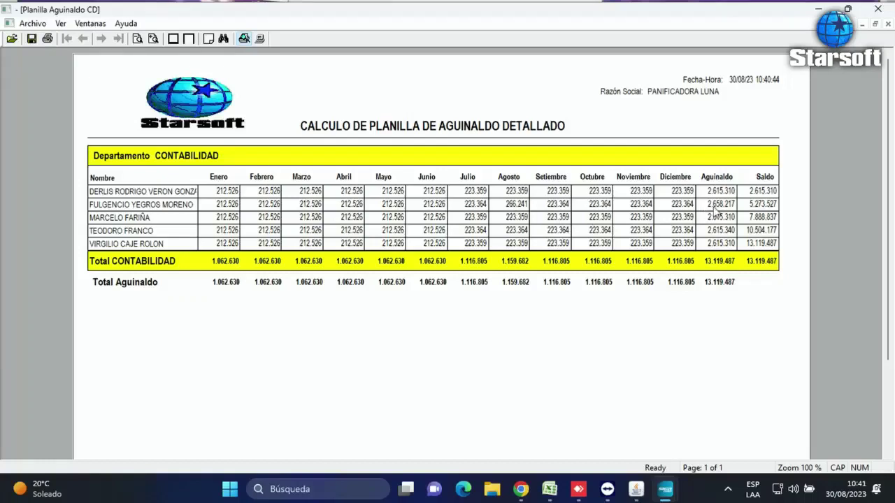
click(877, 9)
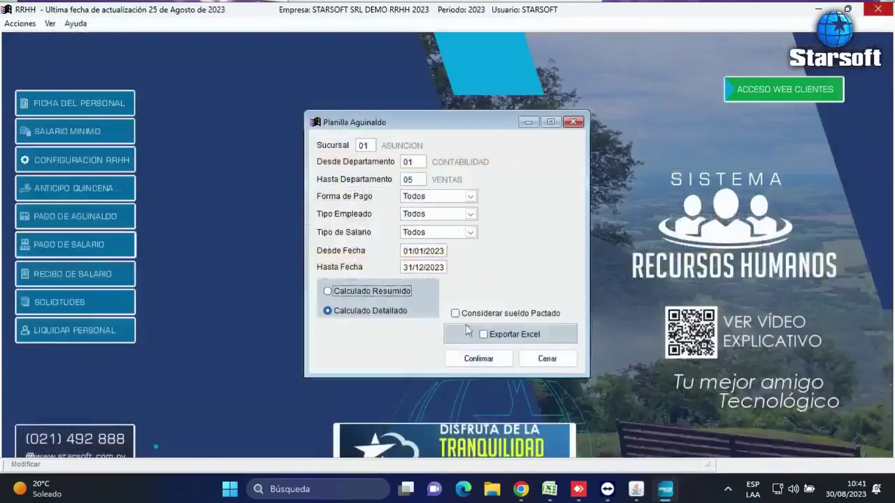
click(548, 359)
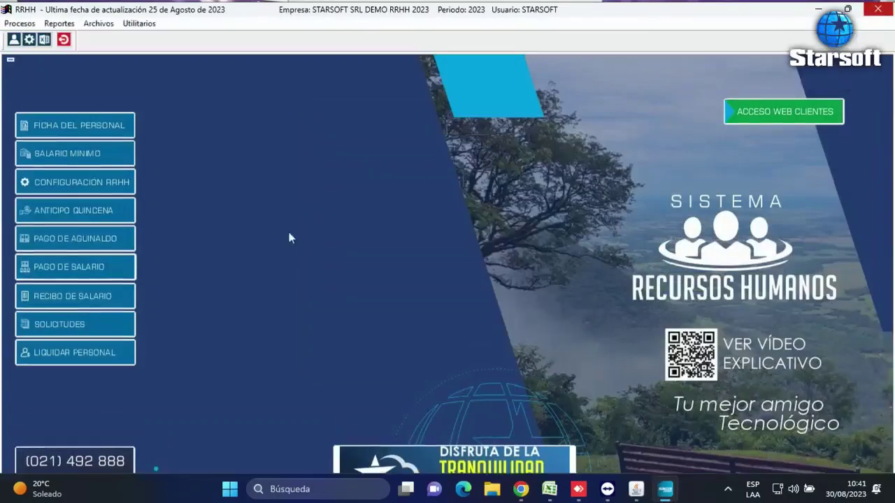
Step: Create a salary payment dated 31/08/2023 for branch 01 ASUNCION, Agosto 2023, and calculate its amounts
click(21, 24)
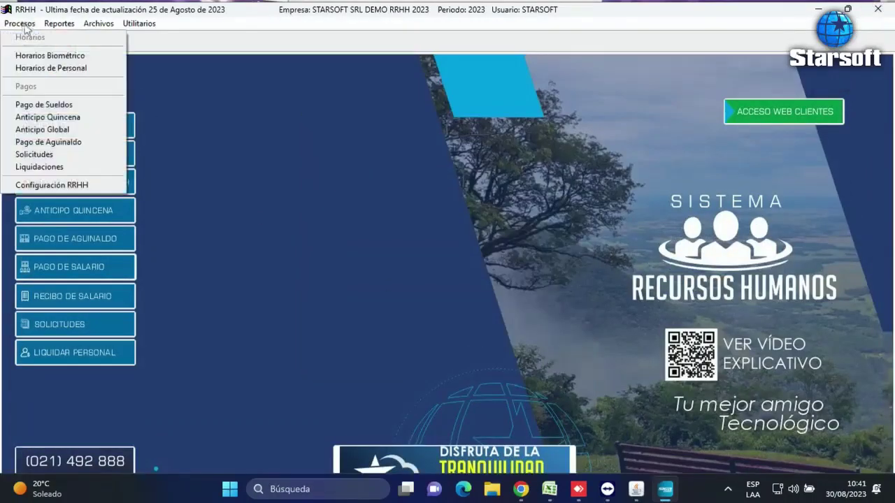
click(62, 103)
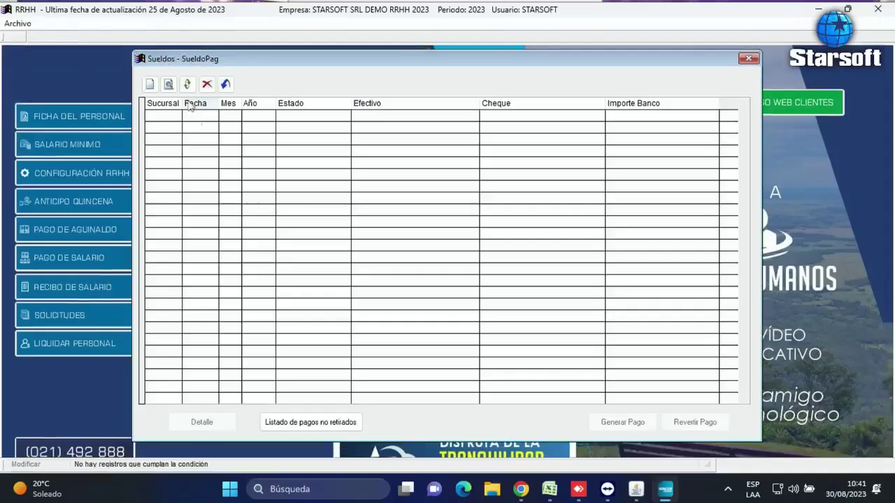
click(150, 86)
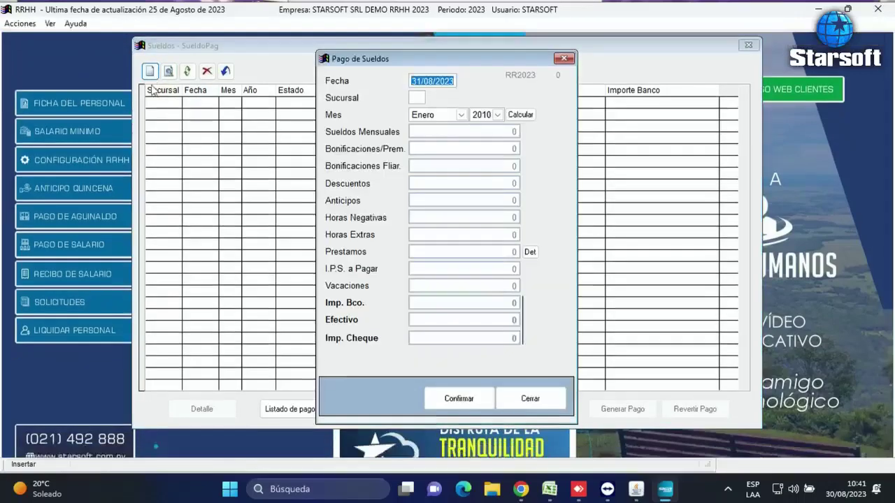
key(Return)
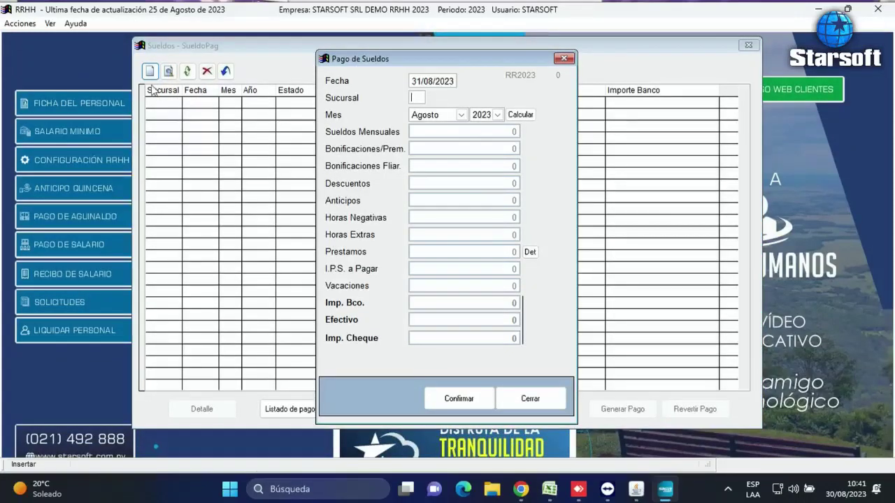
key(Return)
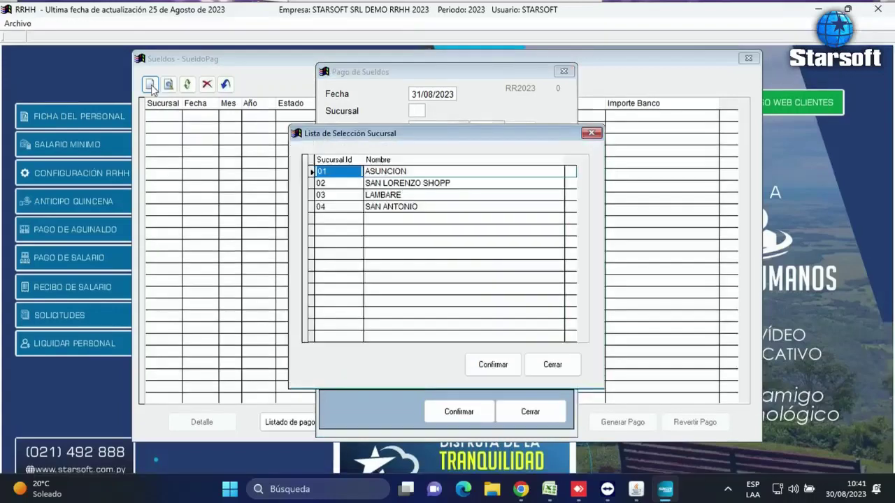
key(Return)
key(Tab)
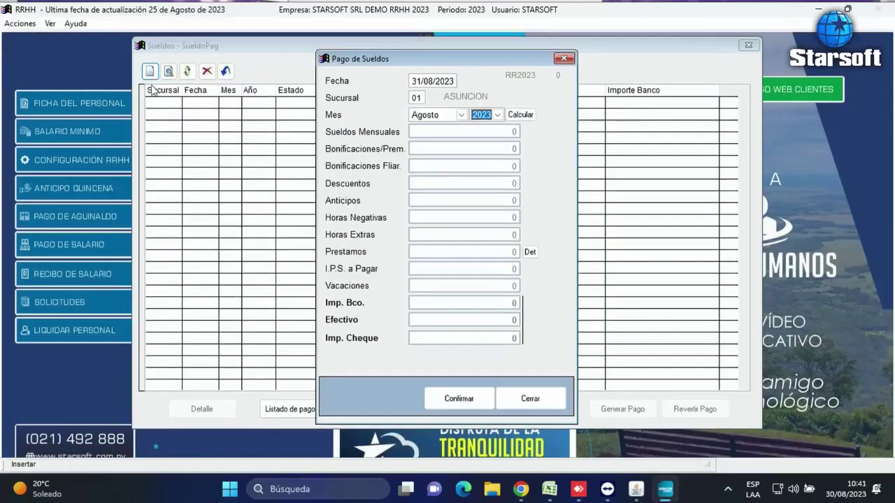
click(527, 116)
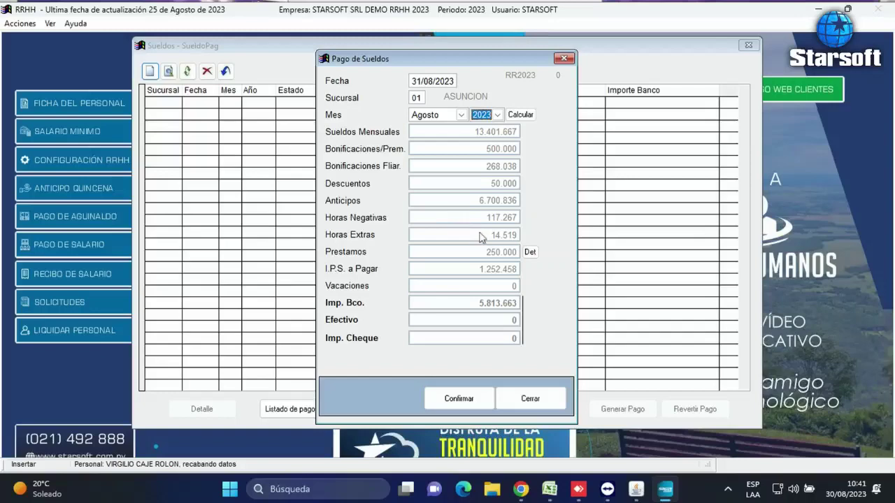
Step: Mark the employee loan dated 30/08/23 for deduction in the payment's Prestamos detail and close the detail
click(529, 253)
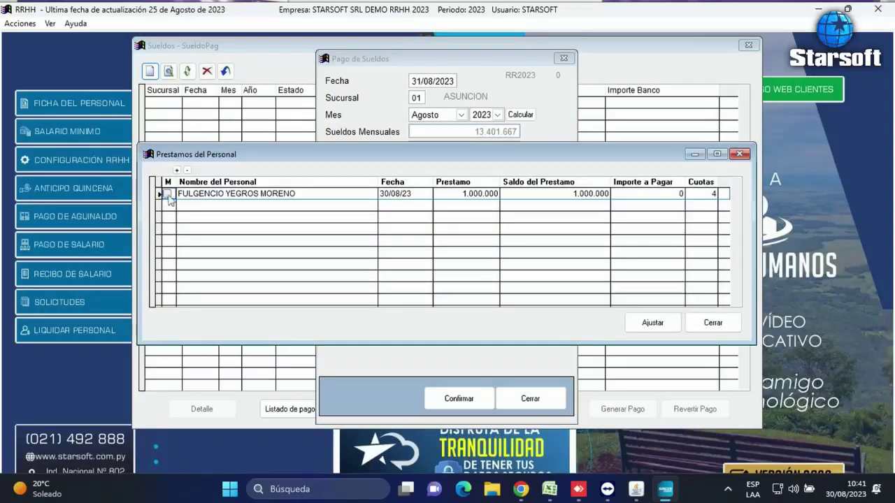
click(167, 194)
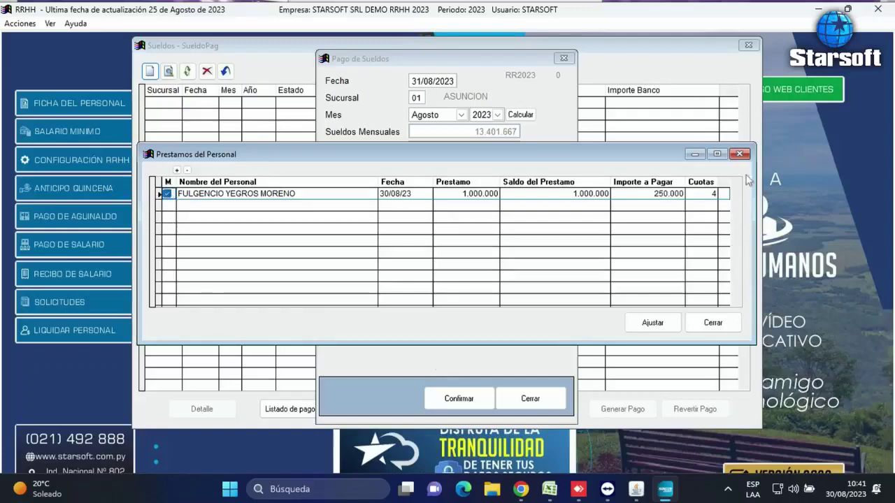
click(738, 154)
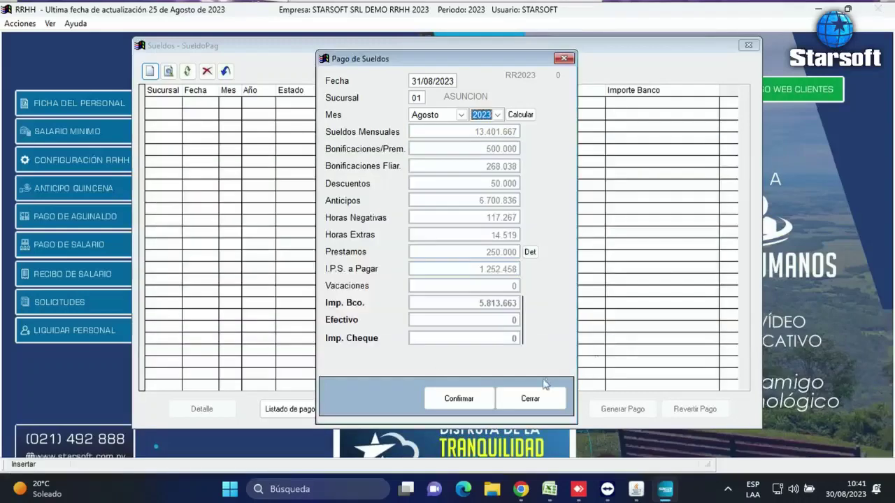
Step: Confirm and generate the August salary payment, review the paid salary detail and return to the main screen
click(462, 401)
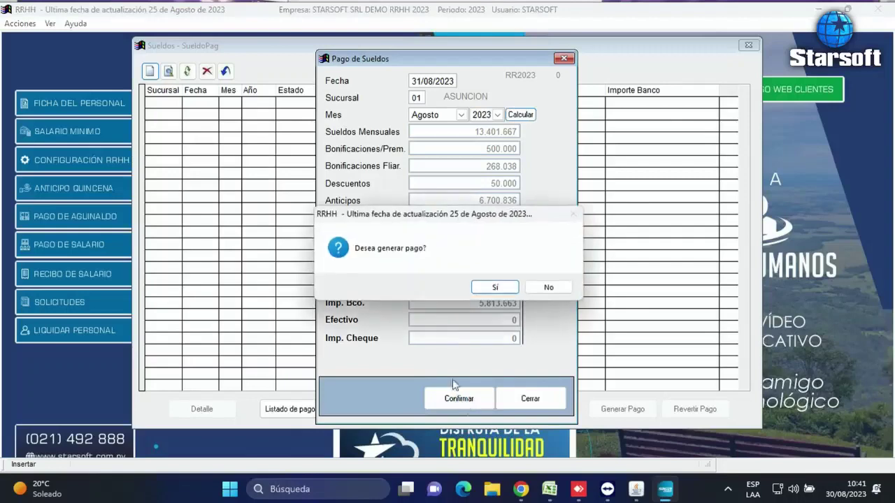
click(496, 288)
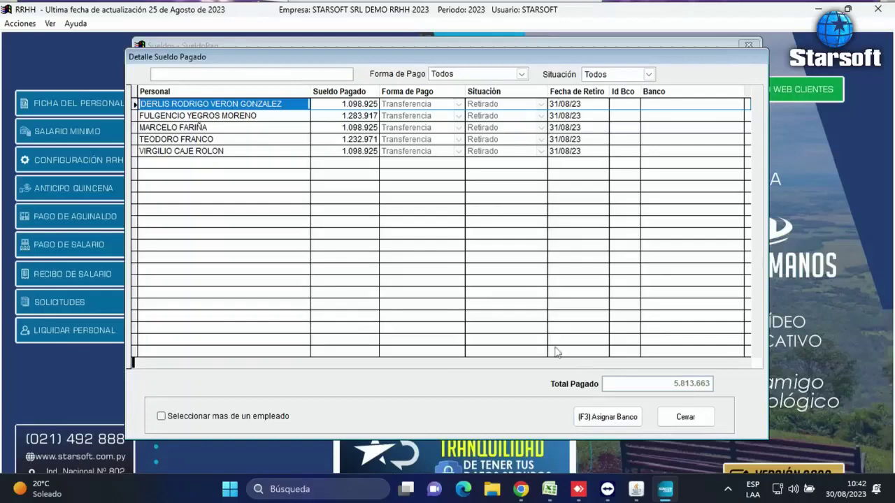
click(689, 417)
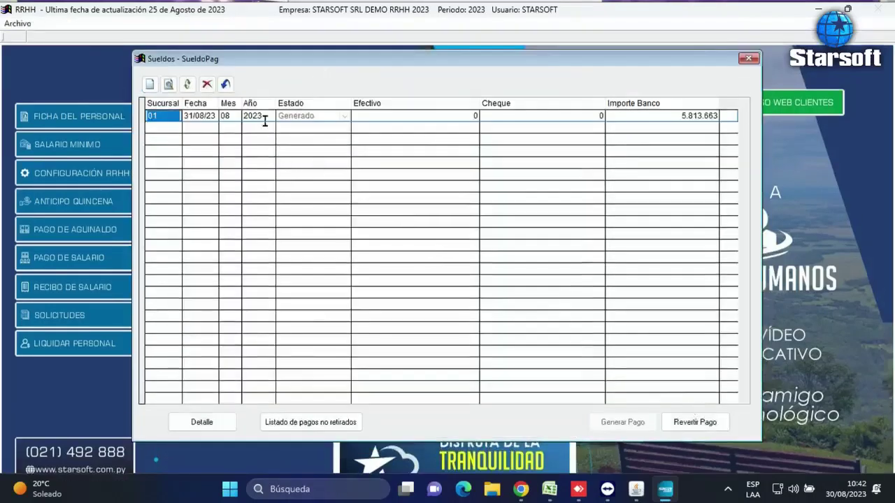
click(309, 117)
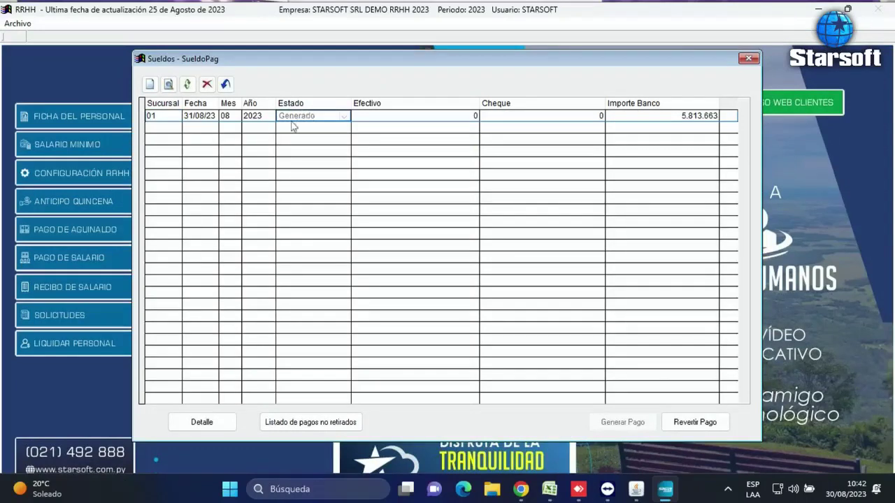
click(225, 85)
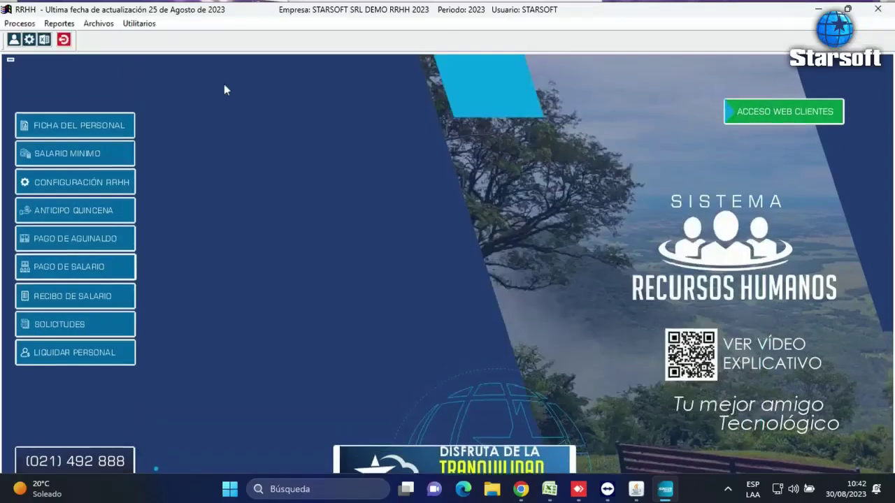
Step: Settle the second listed employee in Liquidaciones with dismissal date 30/08/2023, type Injustificado, Pagar Pre-Aviso enabled and exit date 31/08
click(20, 24)
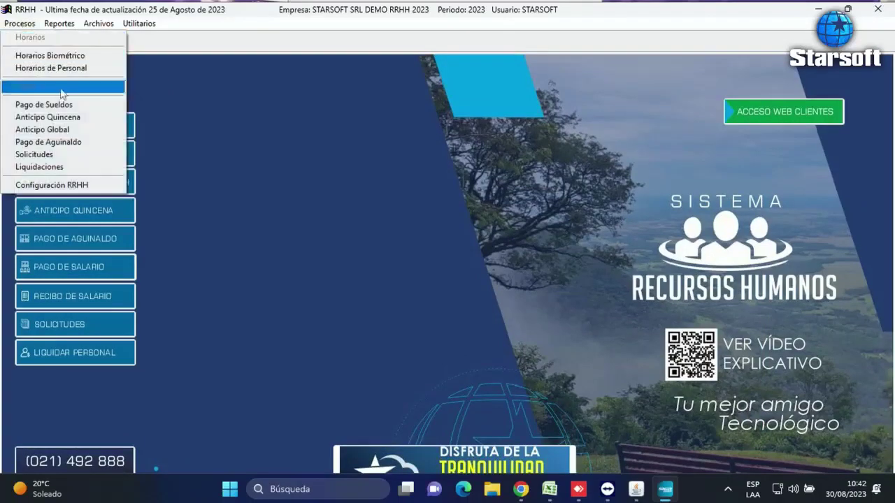
click(64, 169)
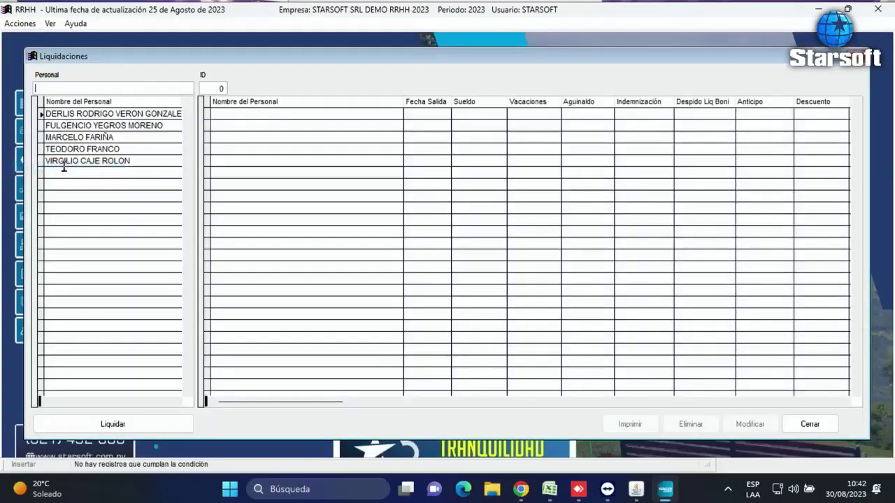
click(71, 126)
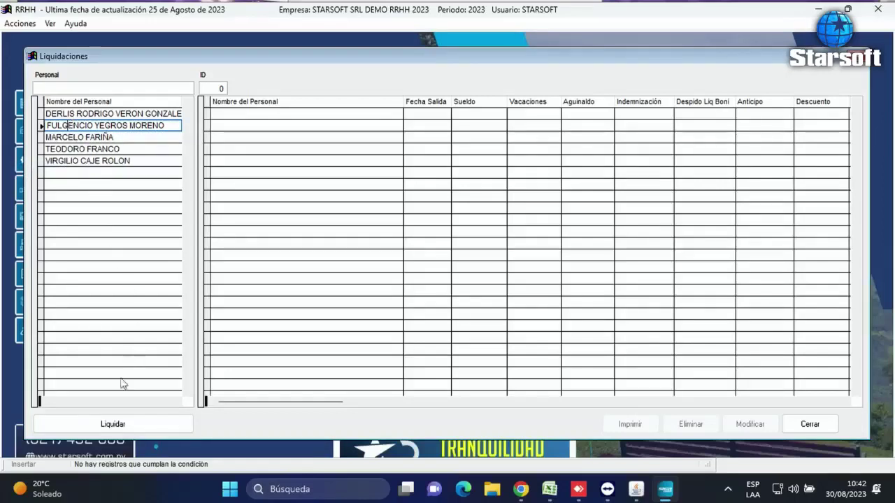
click(104, 429)
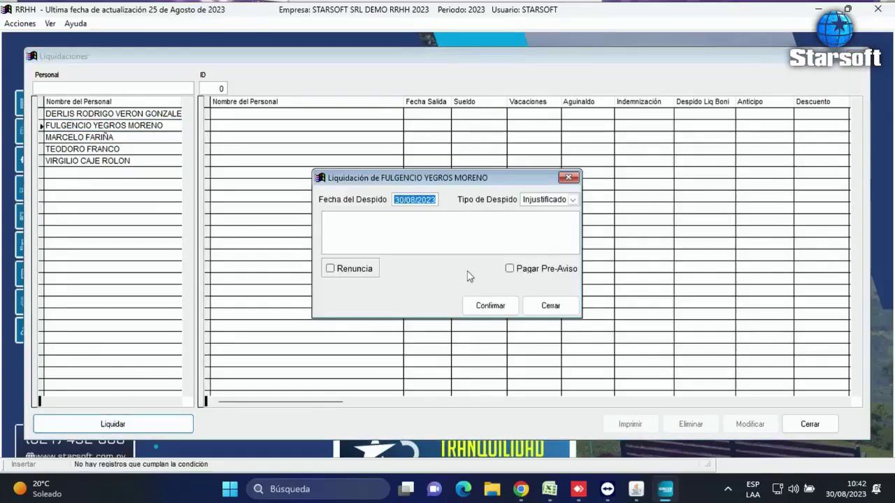
key(Tab)
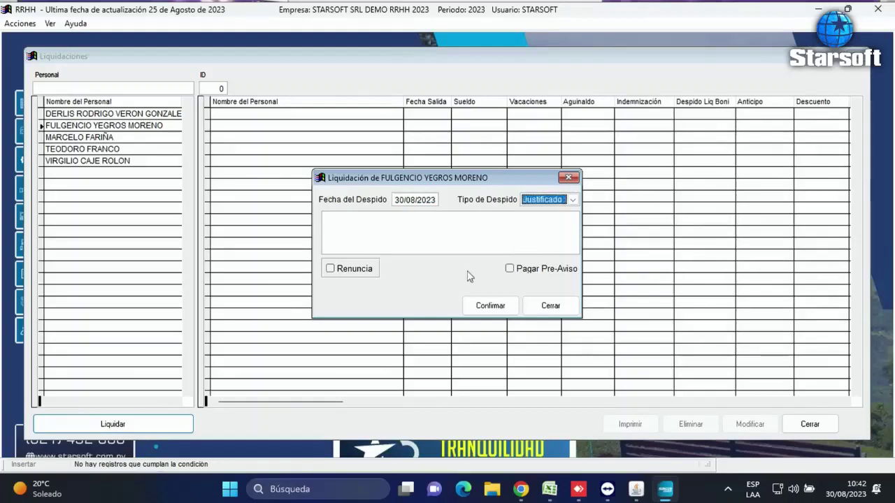
click(323, 218)
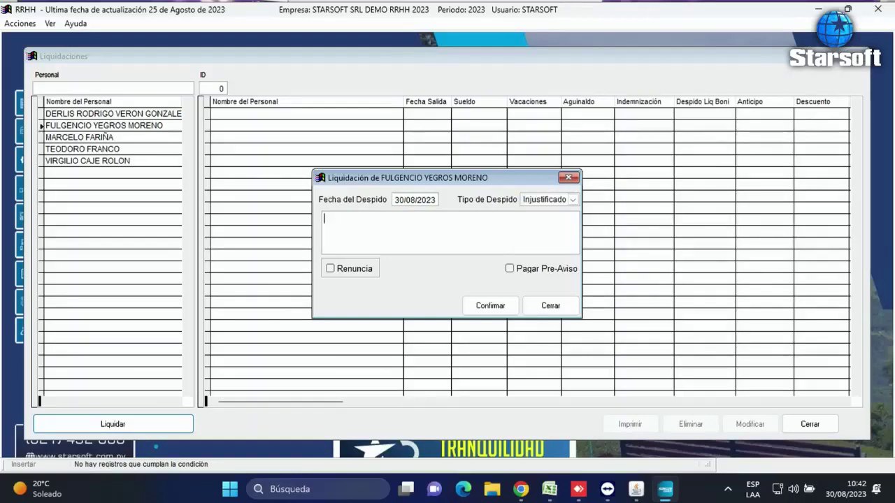
key(Tab)
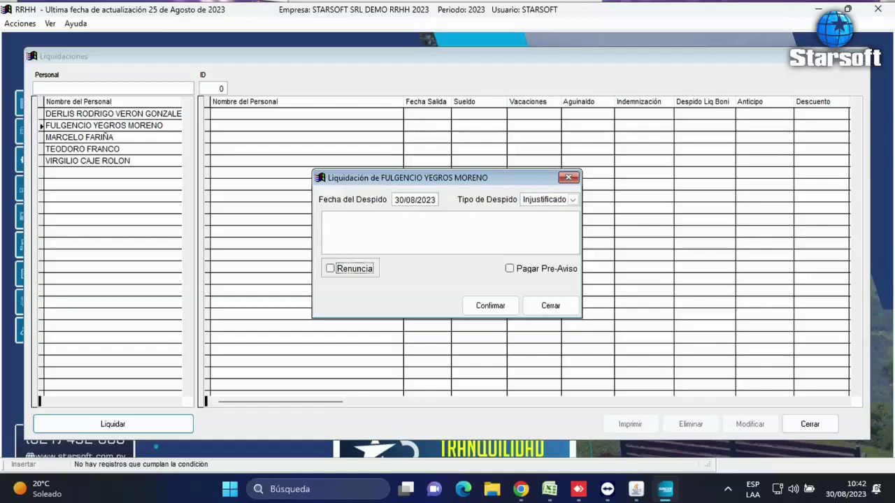
key(Tab)
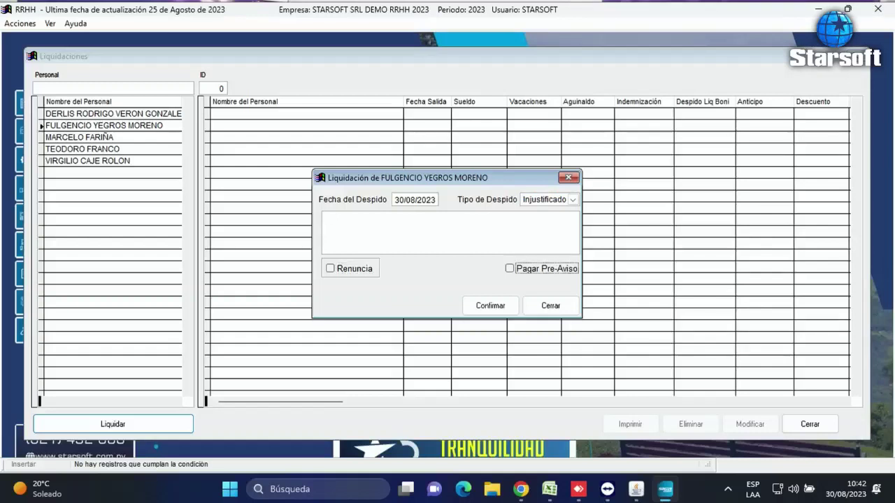
key(space)
key(Tab)
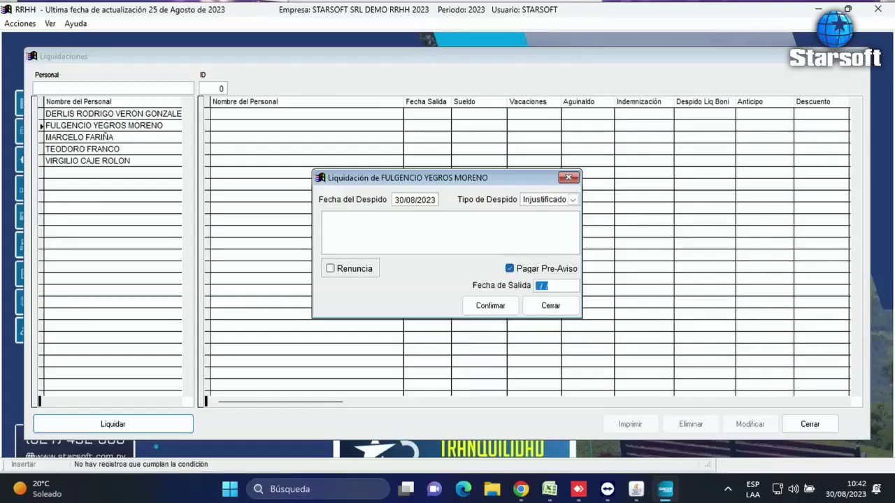
text(3108)
click(493, 310)
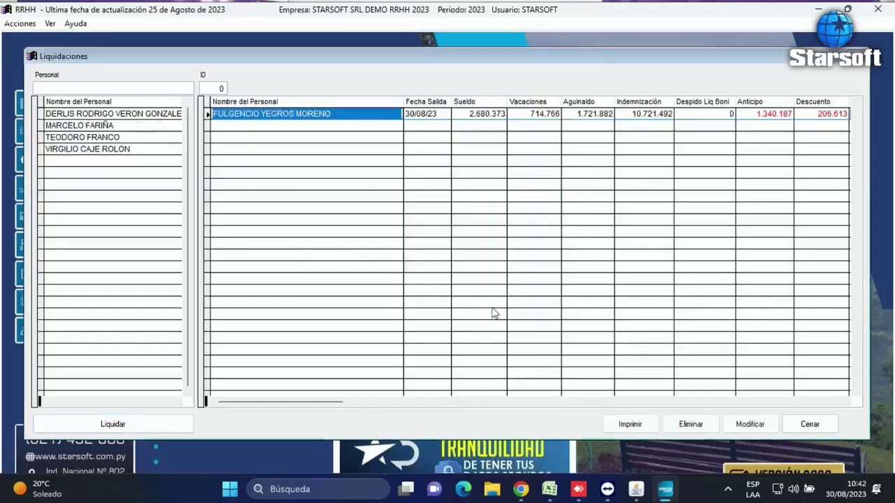
Step: Generate the Liquidacion Final de Salarios report for the settled employee, review it down to the signature and close it
click(629, 424)
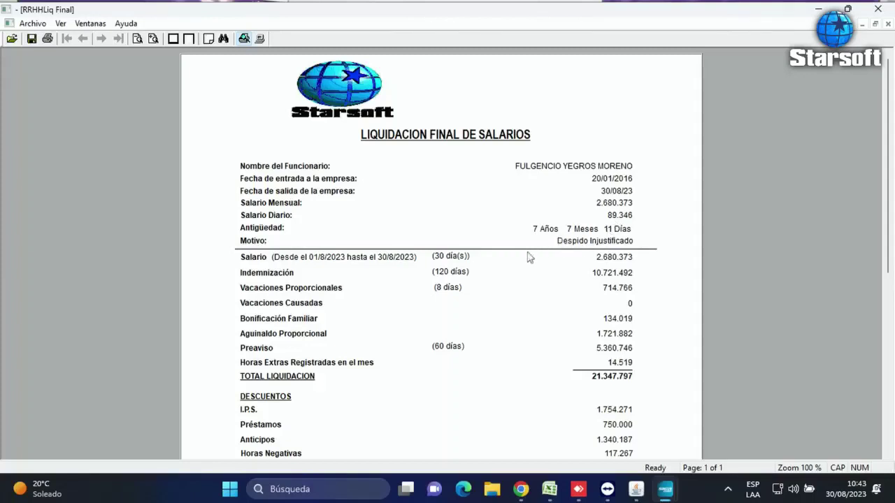
scroll(565, 263, down, 1)
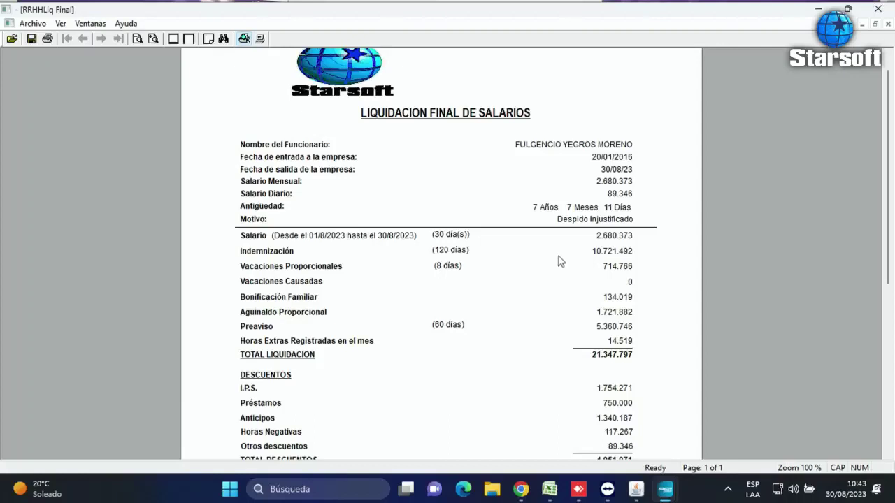
scroll(419, 332, down, 1)
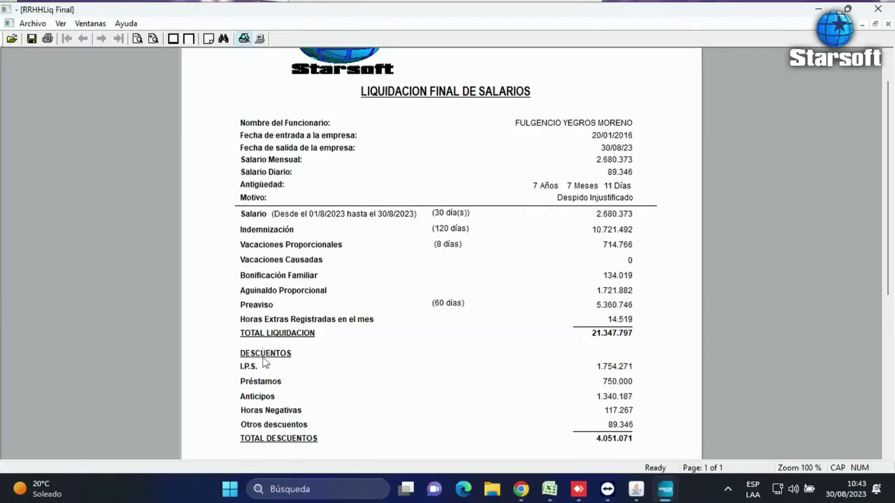
scroll(343, 377, down, 2)
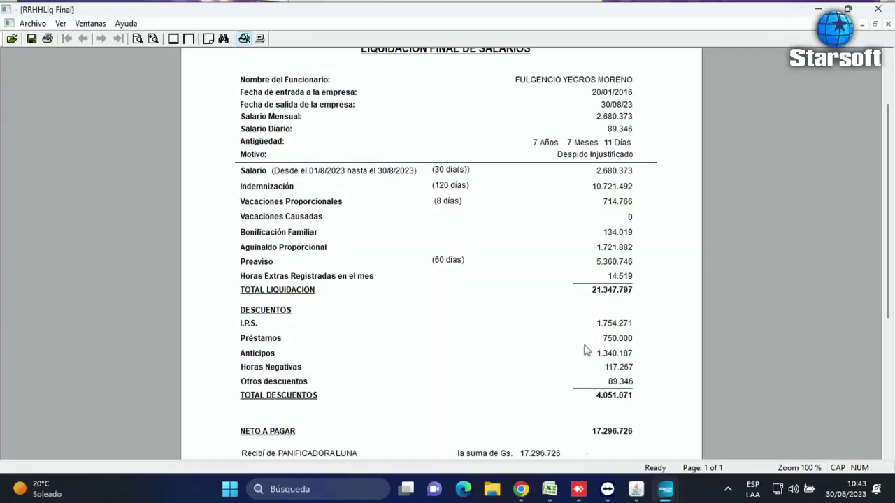
scroll(587, 353, down, 5)
scroll(570, 392, down, 1)
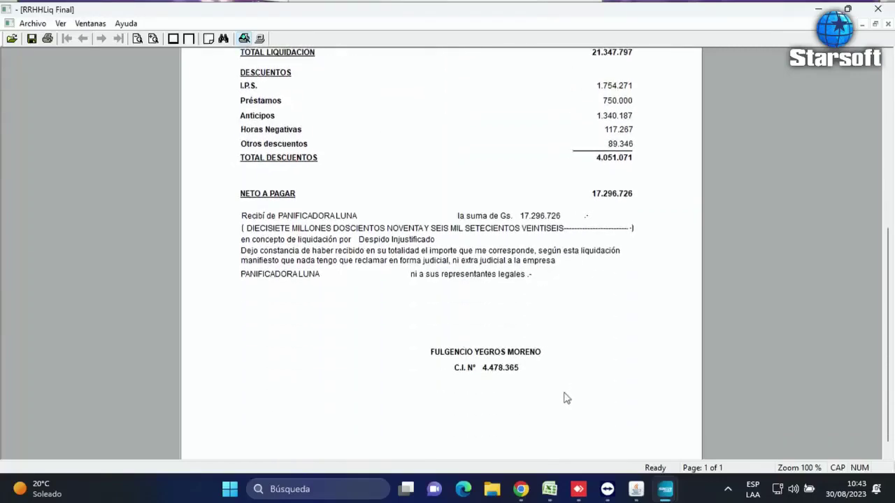
scroll(564, 395, up, 3)
click(879, 10)
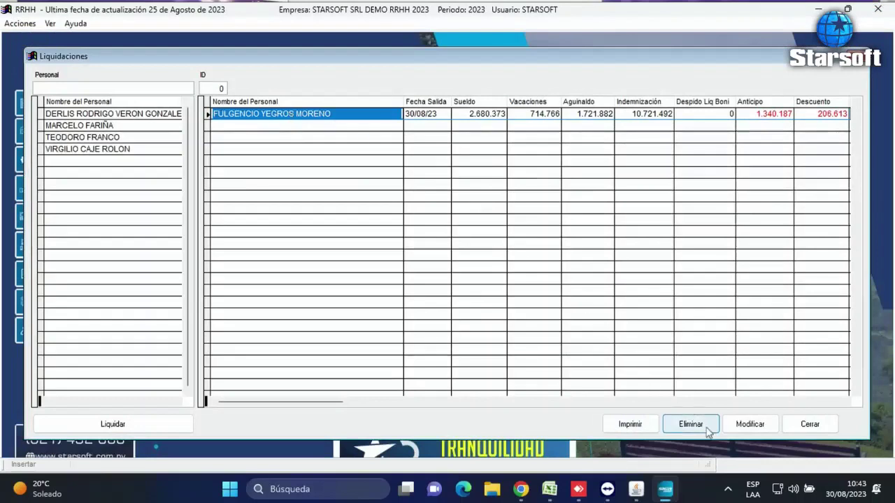
Step: Open the settlement for modification to view its editable amounts, close it without changes and return to the main screen
click(745, 426)
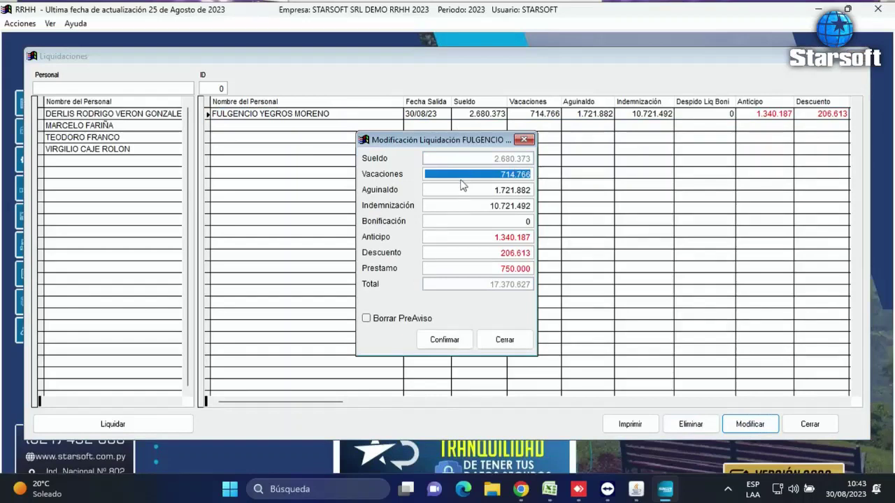
click(506, 342)
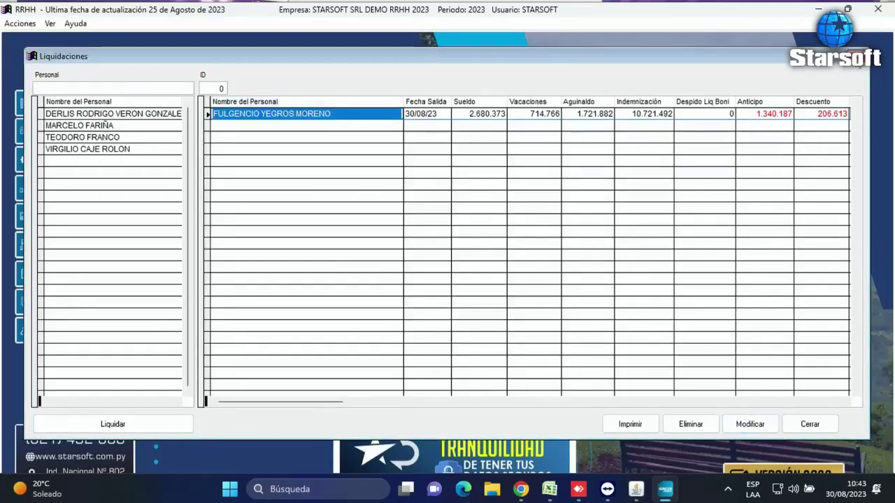
key(Escape)
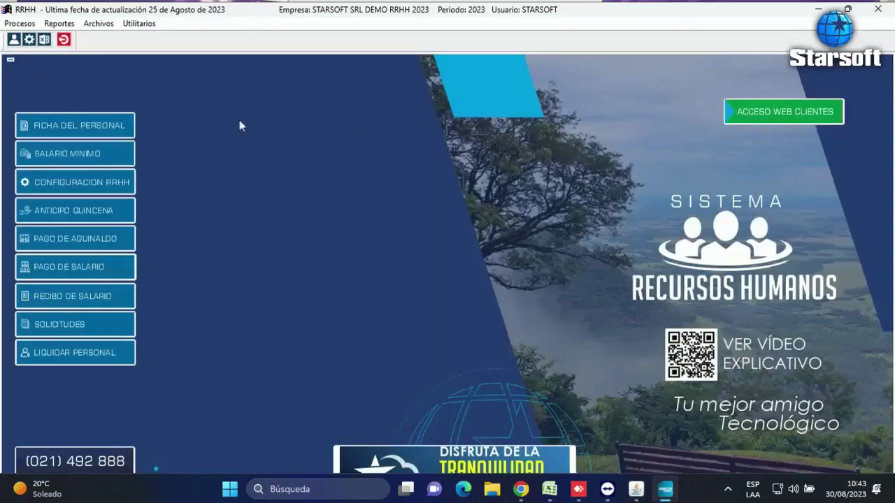
Step: Generate the Libros Laborales report of Empleados y Obreros for Sucursal 01 and year 2023, then close the preview
click(61, 23)
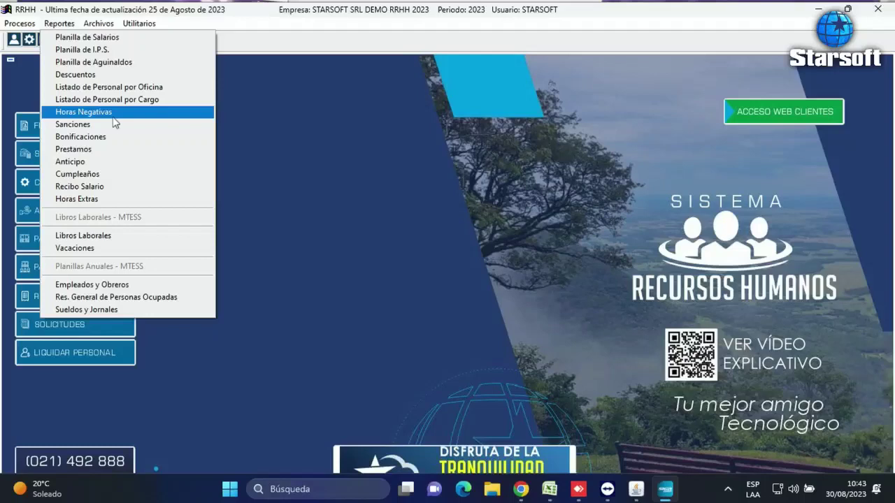
click(95, 237)
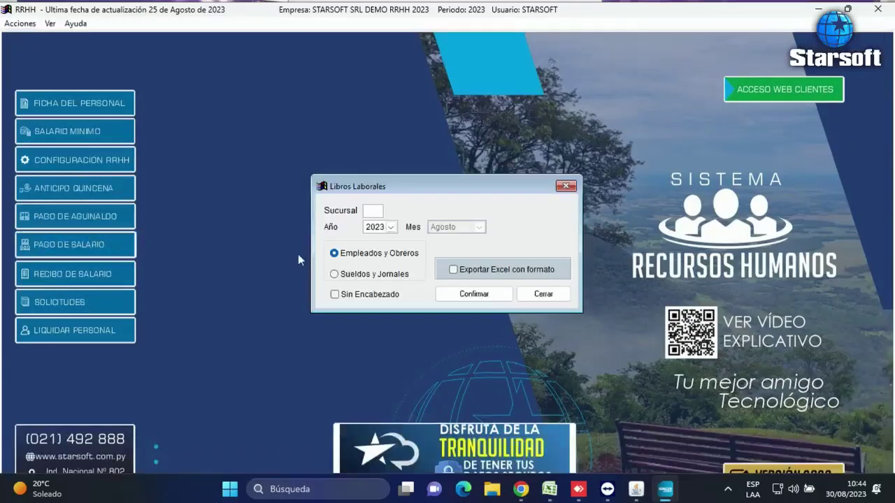
text(01)
key(Tab)
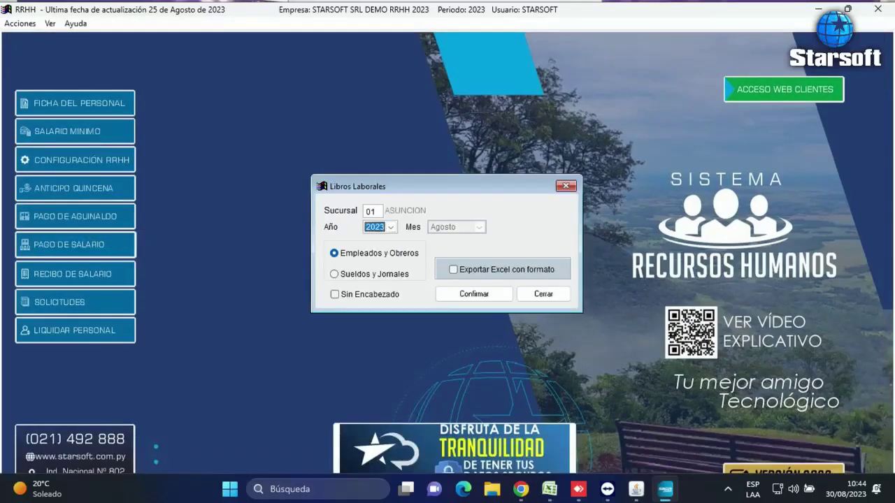
click(468, 299)
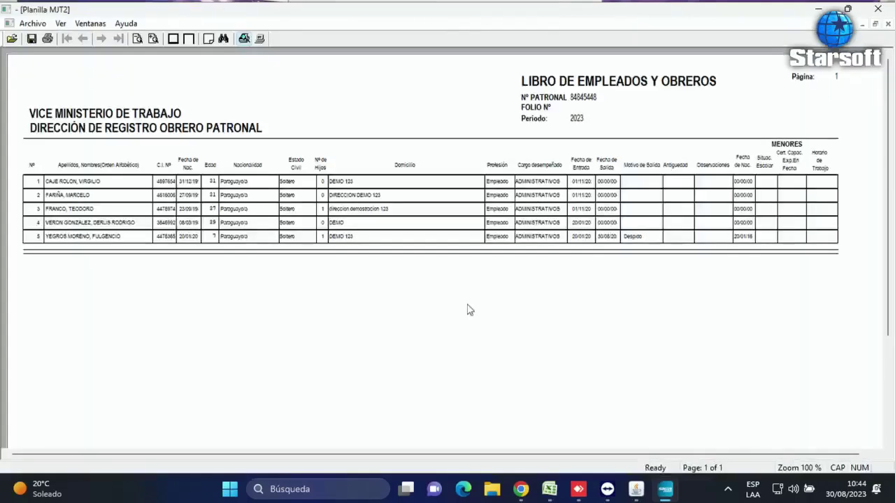
click(887, 24)
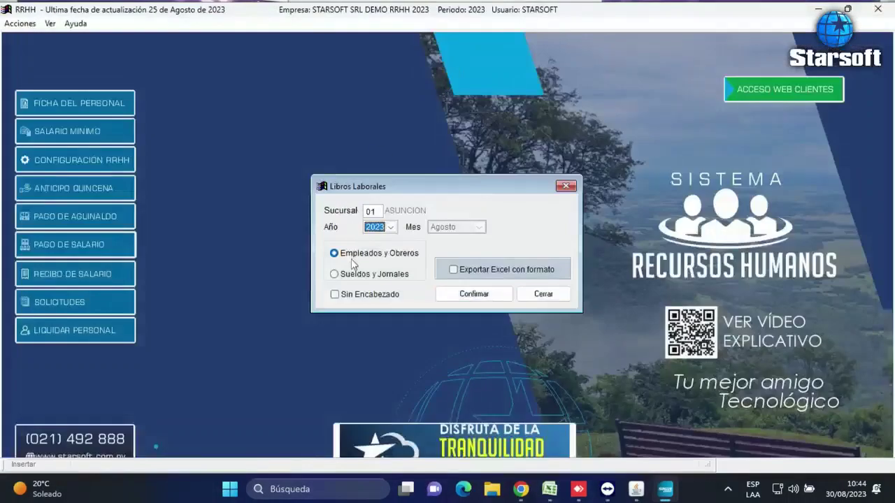
Step: Generate the Sueldos y Jornales labour book for Agosto 2023, close its preview and exit Libros Laborales
click(337, 275)
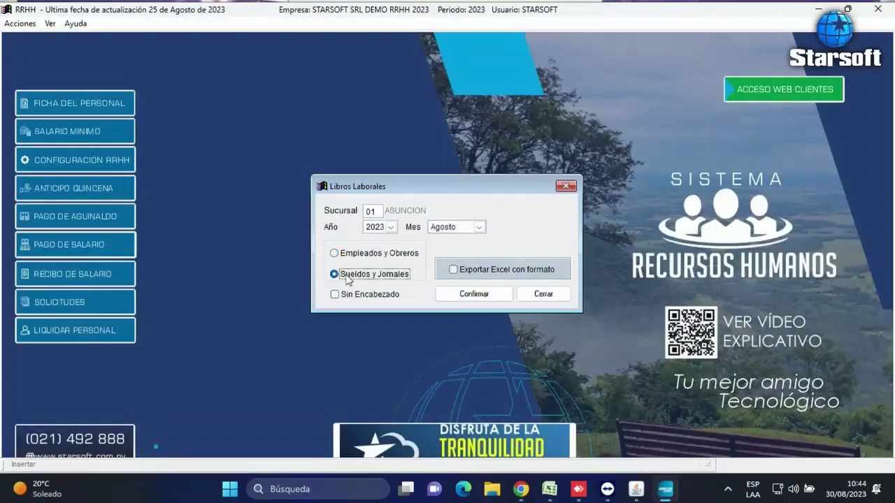
click(453, 299)
click(478, 281)
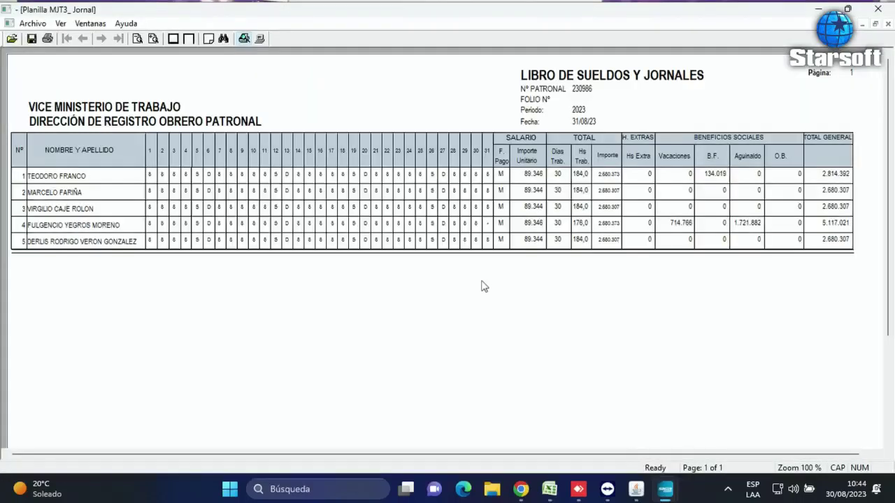
click(887, 11)
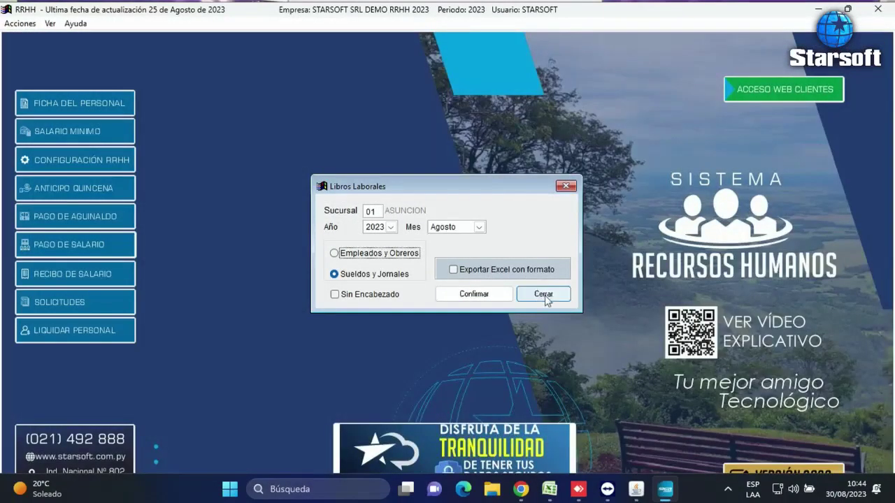
click(542, 294)
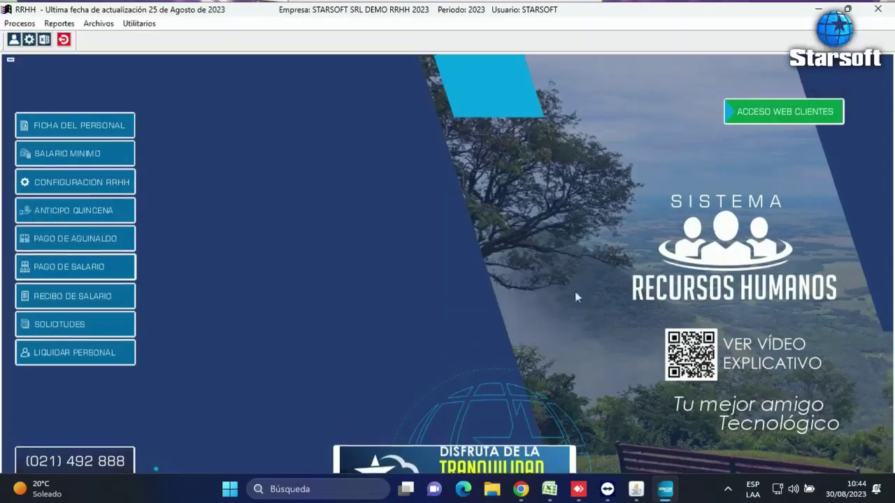
Step: Generate the annual MTESS Empleados y Obreros report for all employees with the default filters and close the preview
click(26, 26)
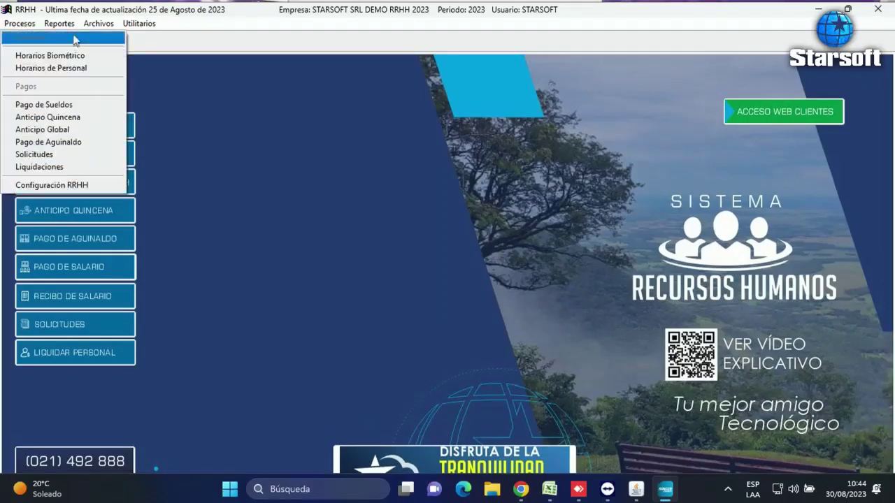
mouse_move(68, 31)
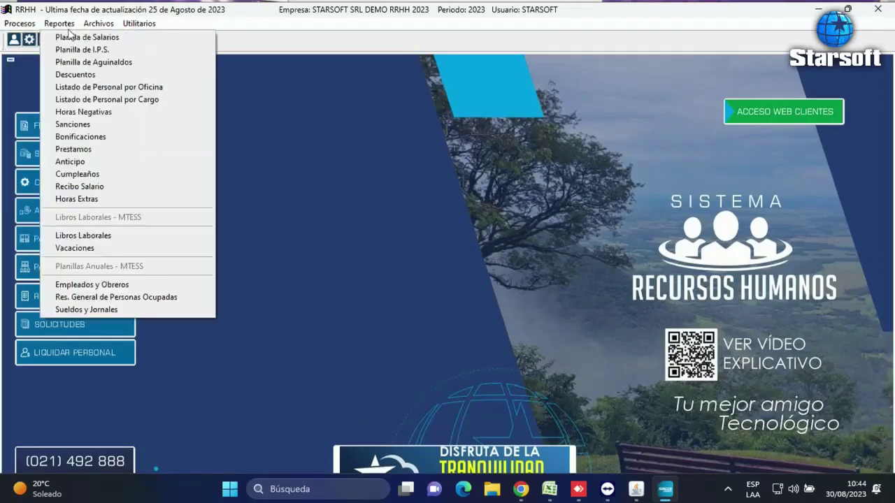
click(107, 285)
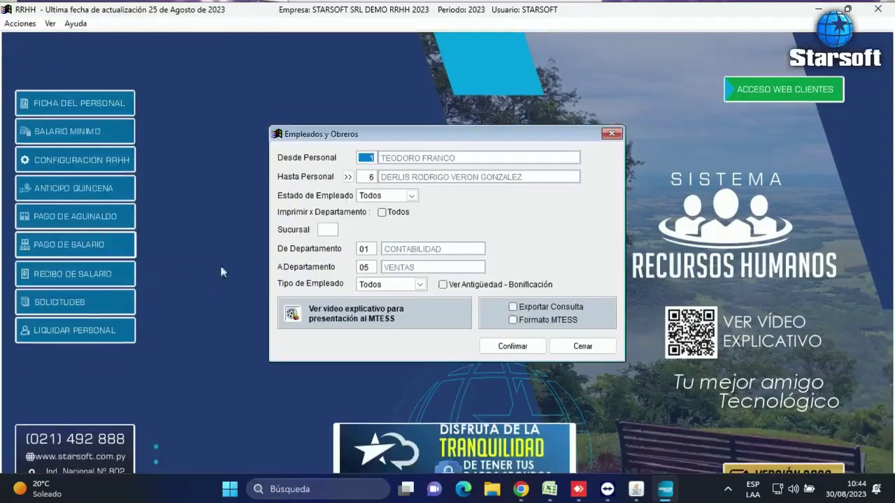
click(526, 352)
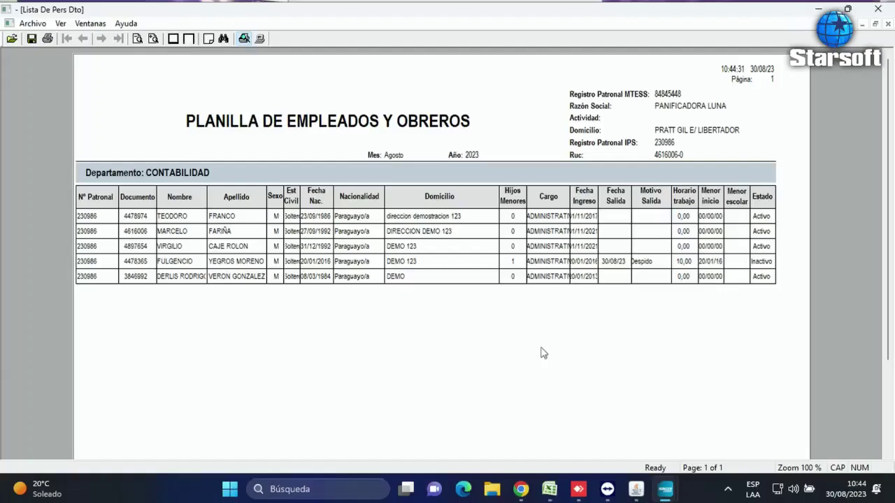
click(877, 10)
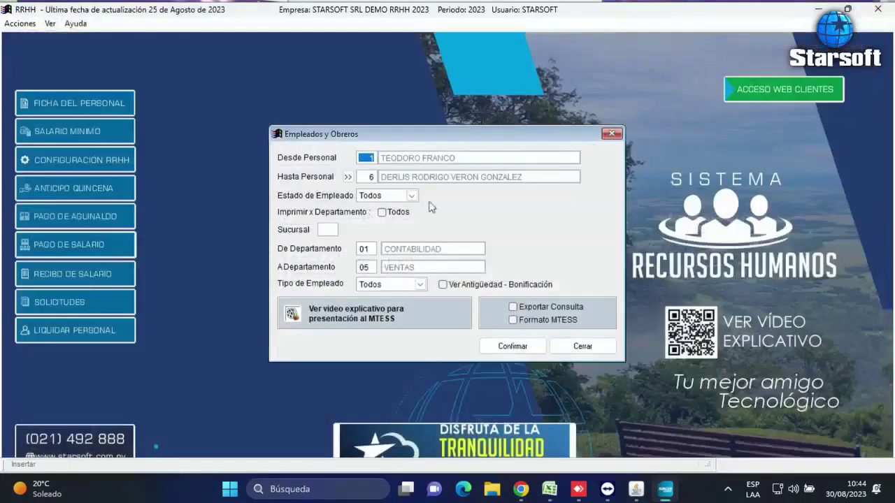
Step: Generate the personnel listing for all departments with Ver Antigüedad - Bonificación enabled, review both pages and exit Empleados y Obreros
click(382, 213)
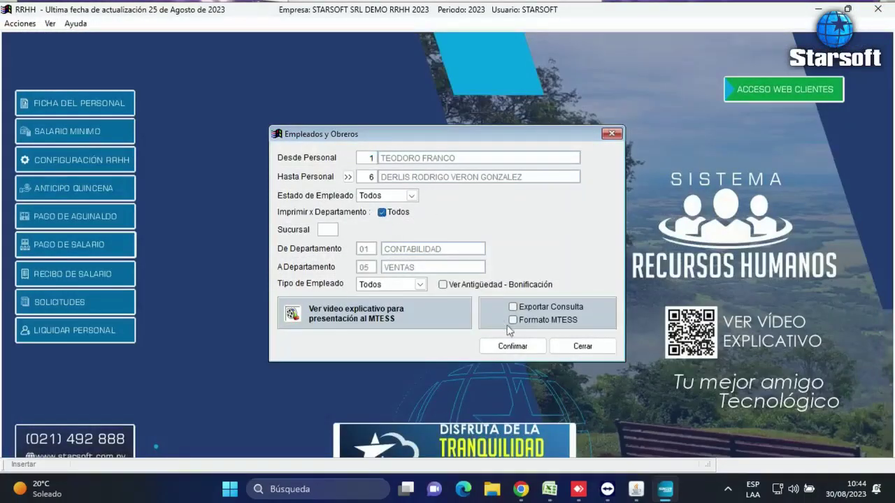
click(455, 286)
click(514, 343)
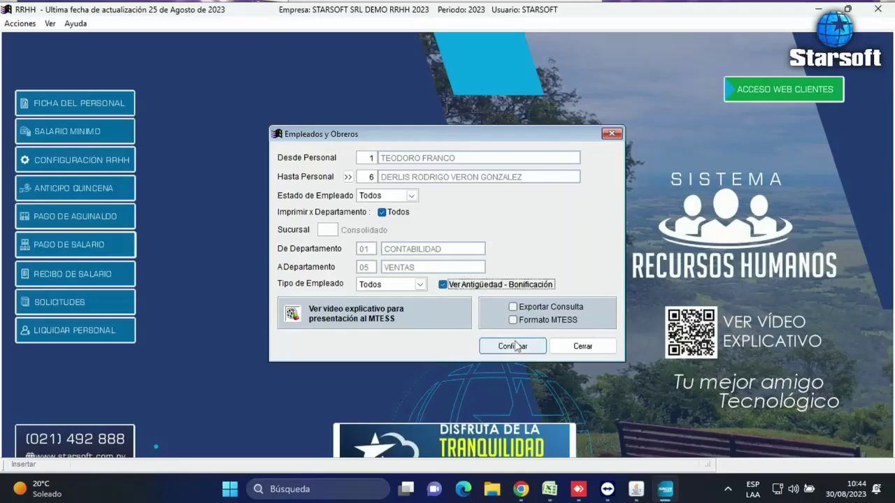
scroll(526, 193, down, 3)
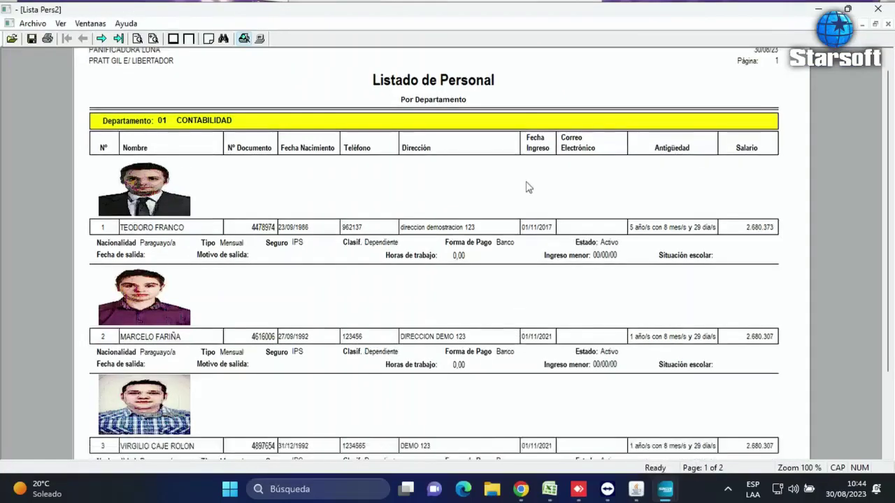
scroll(529, 191, down, 1)
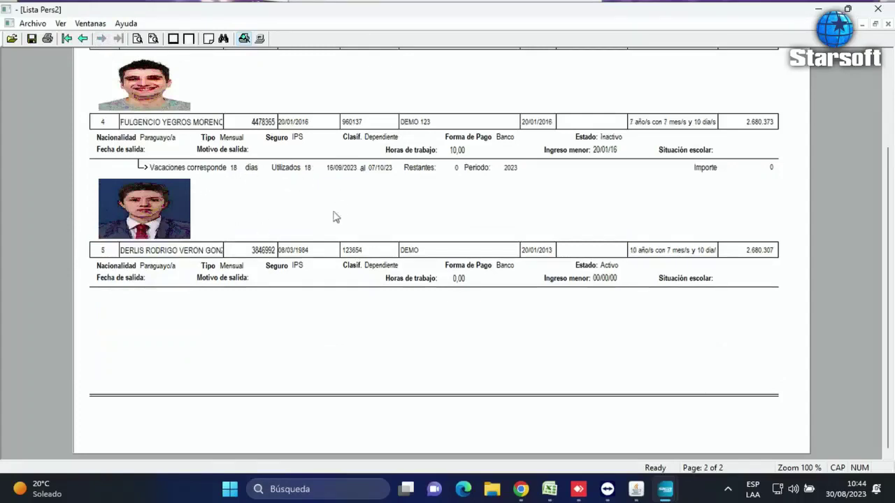
click(879, 9)
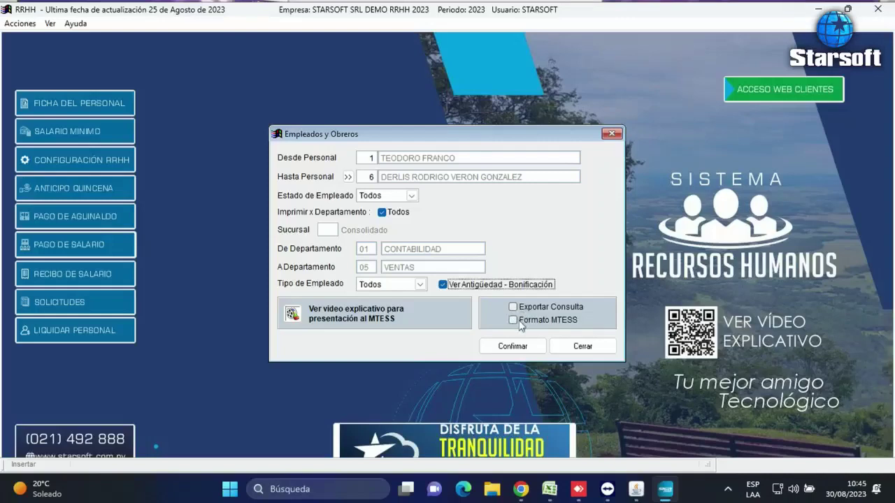
click(582, 346)
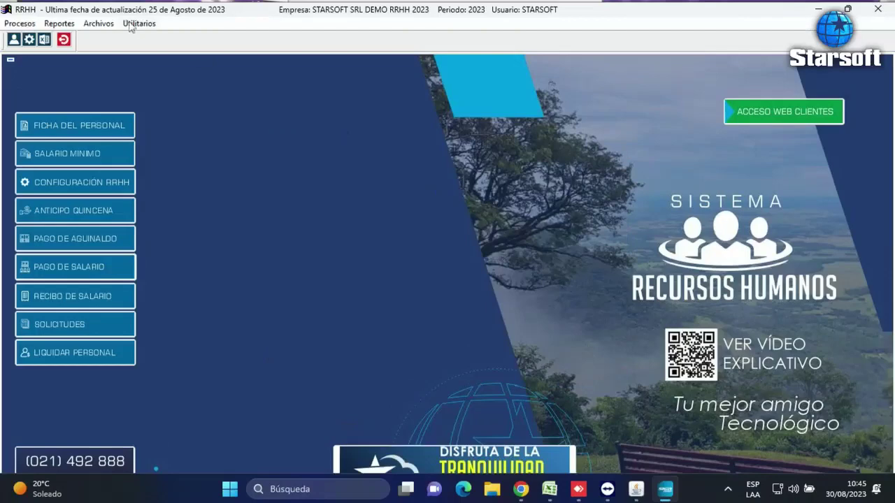
Step: Generate the Resumen General de Personas Ocupadas report for 2023, review its tables and return to the main screen
click(66, 24)
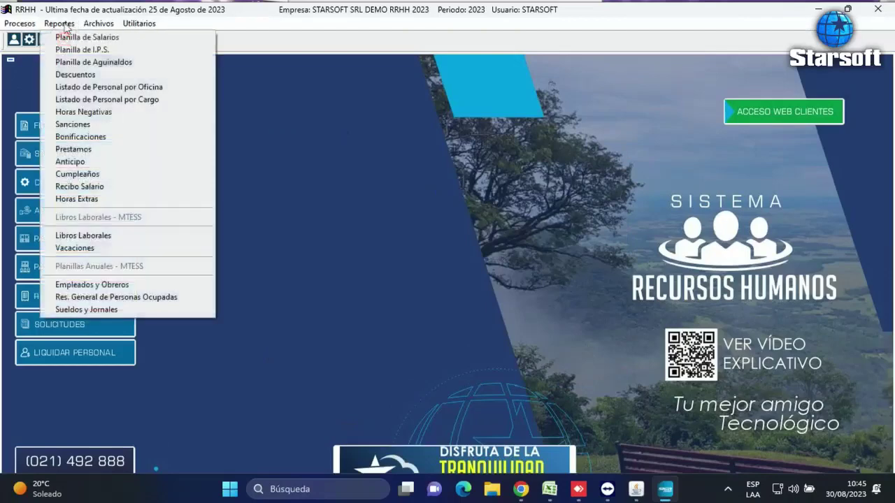
click(114, 297)
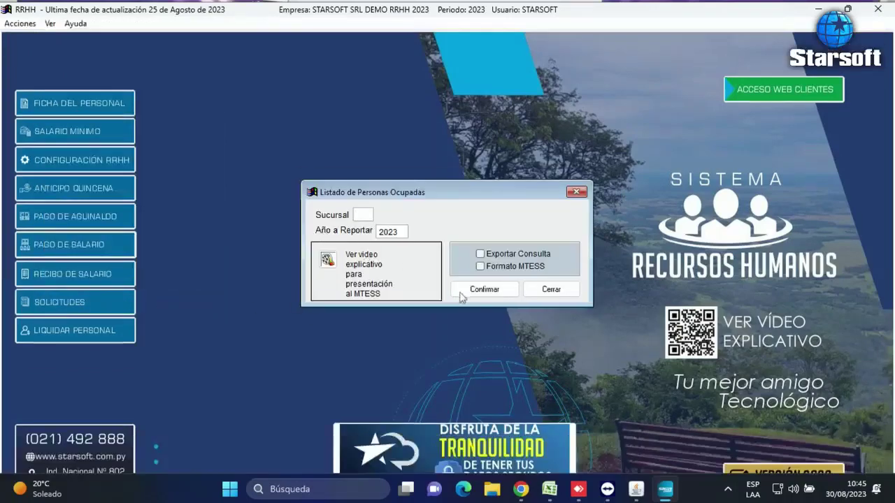
click(484, 289)
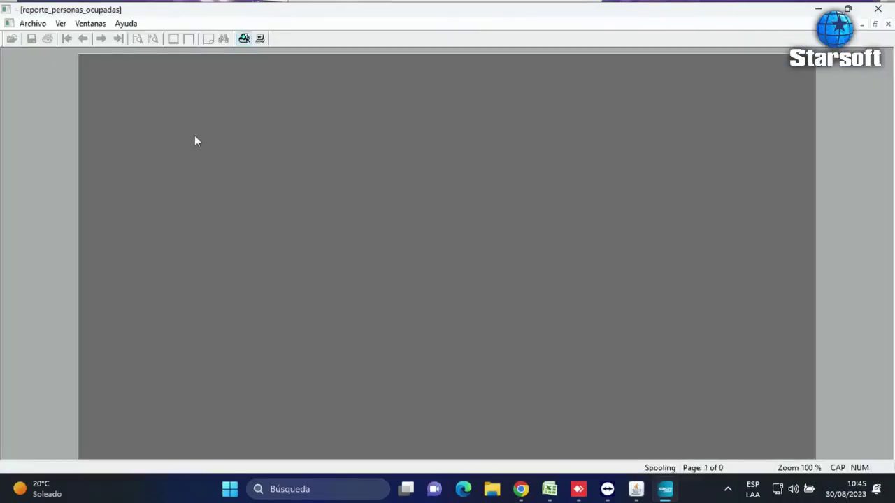
scroll(288, 215, down, 2)
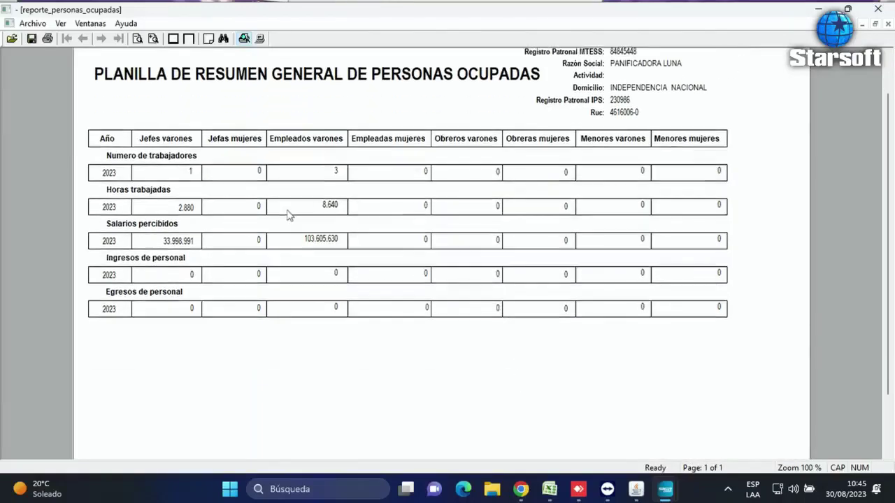
scroll(289, 214, down, 3)
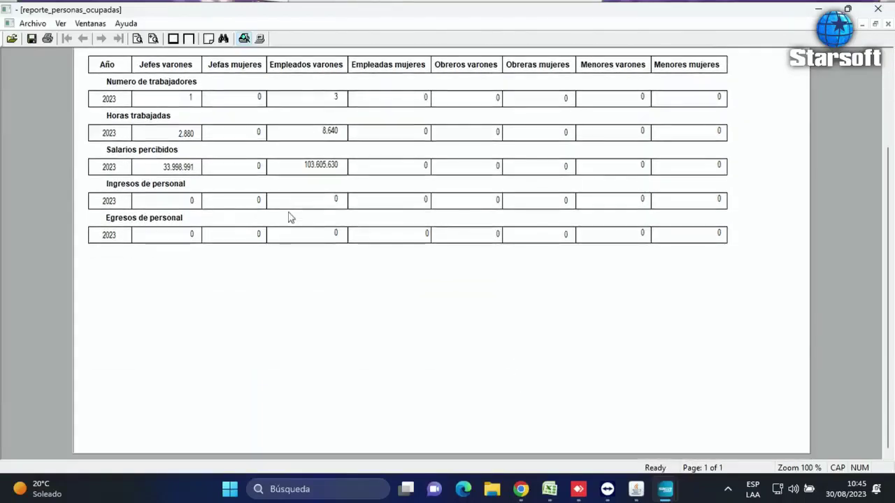
scroll(291, 218, up, 4)
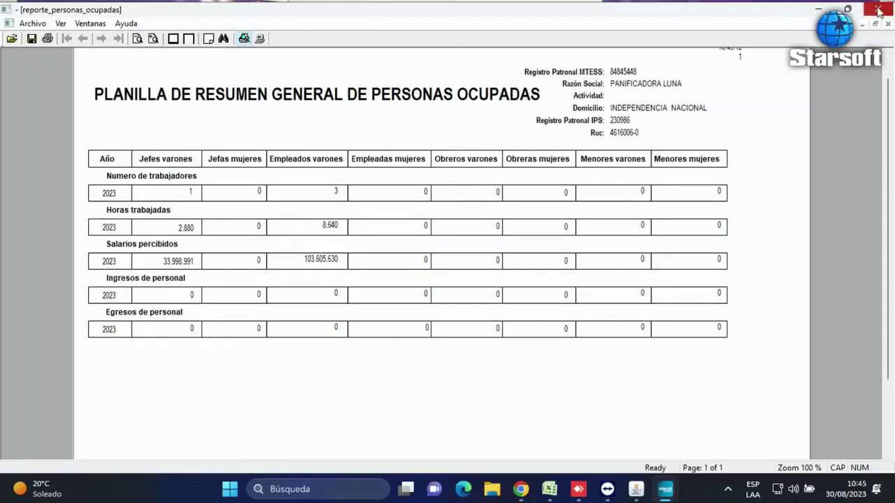
click(879, 10)
click(551, 289)
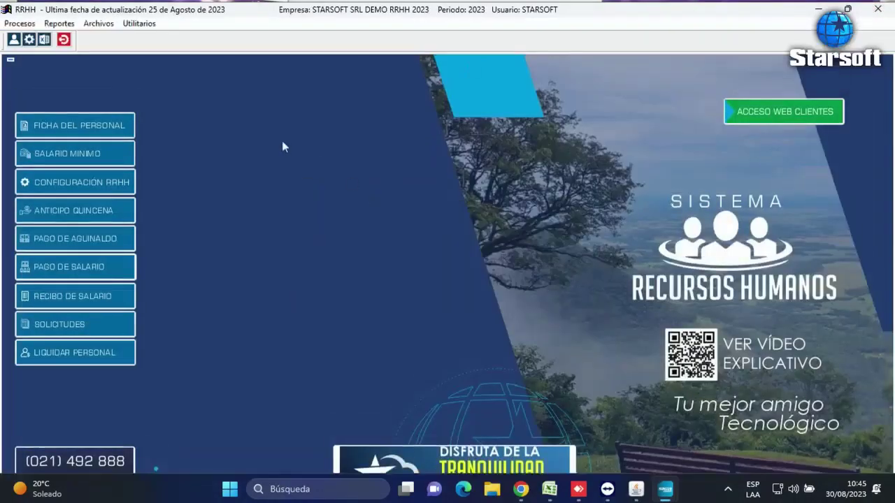
Step: Generate the annual MTESS Sueldos y Jornales report for Sucursal 01 and year 2023, review the employee rows and close the preview
click(61, 23)
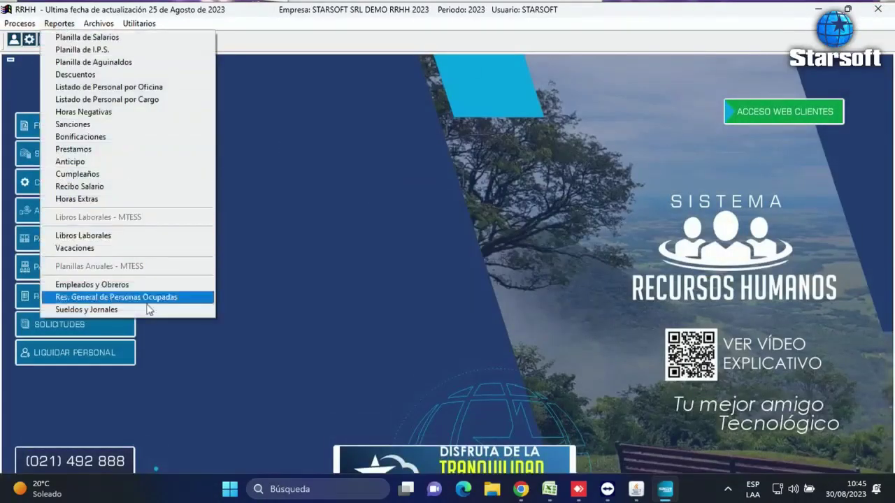
click(120, 310)
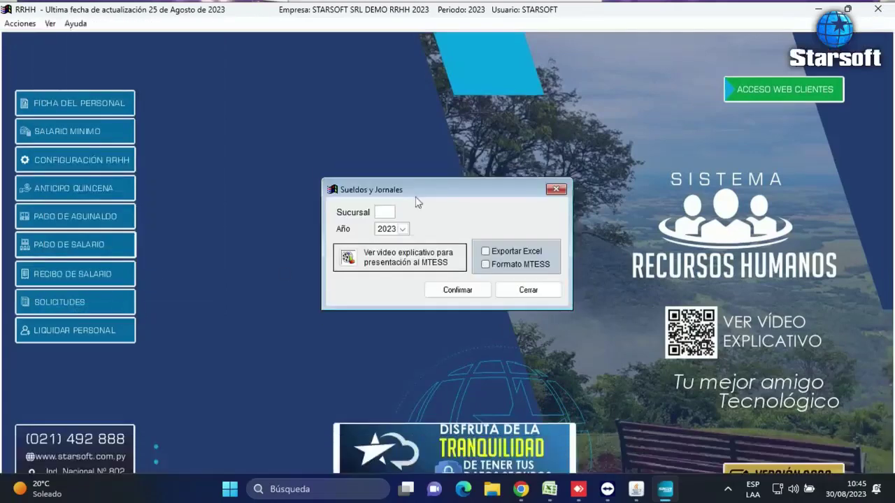
text(01)
key(Return)
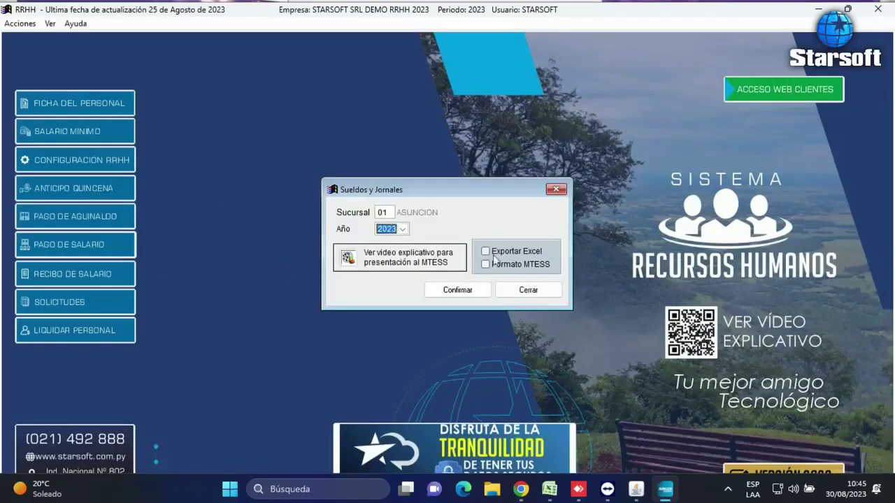
click(457, 290)
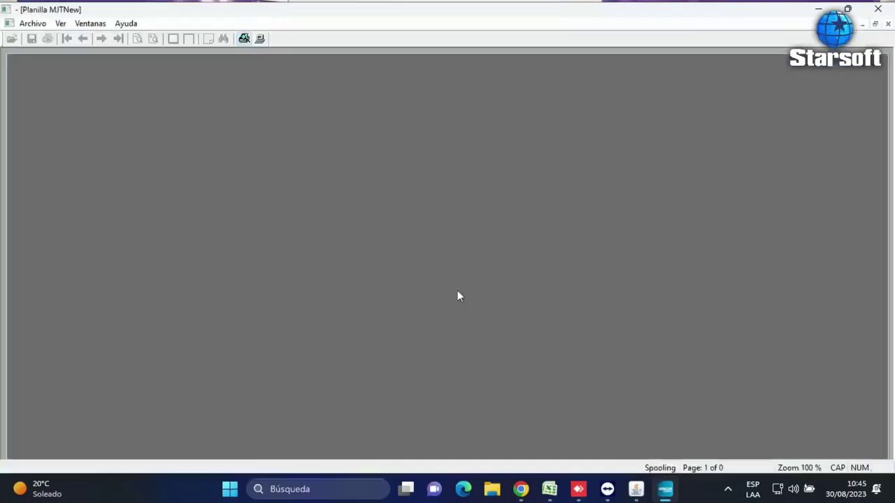
scroll(468, 280, down, 2)
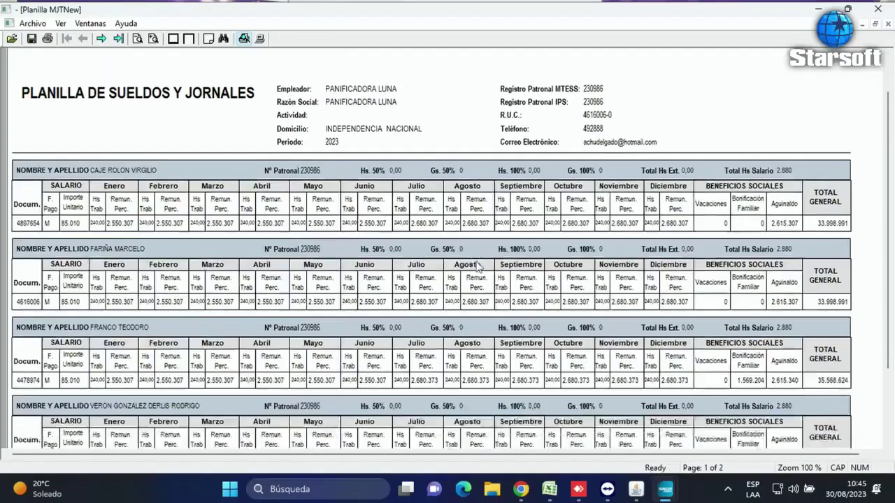
scroll(477, 264, down, 4)
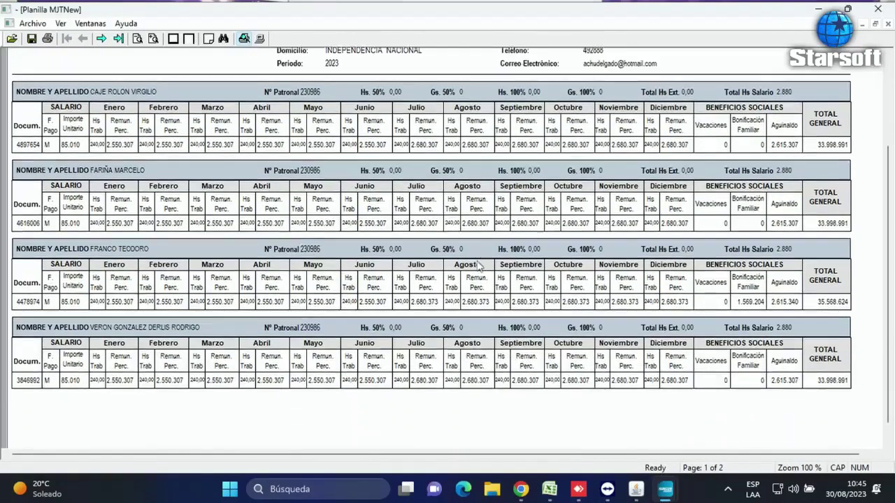
scroll(481, 266, down, 1)
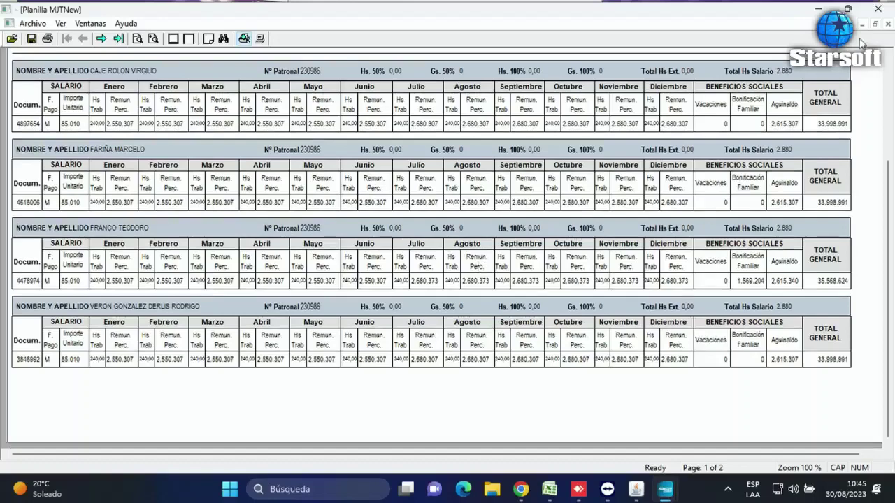
click(870, 16)
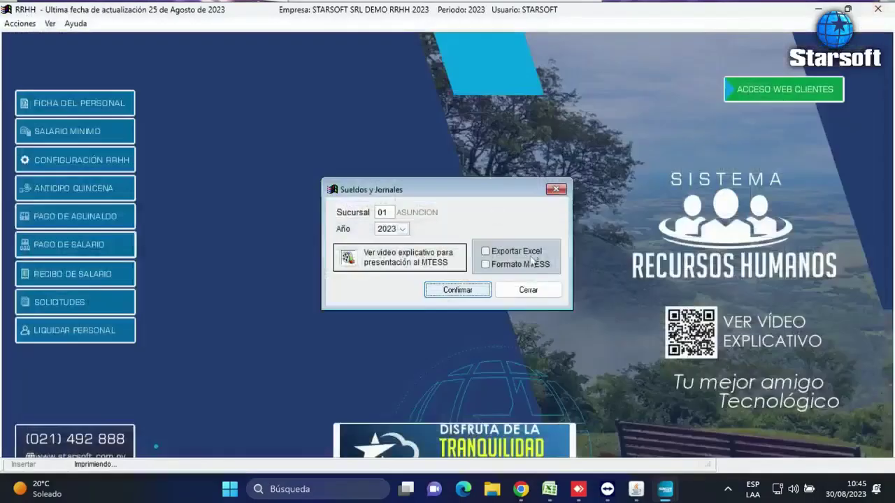
Step: Export Sueldos y Jornales for Sucursal 01 and year 2023 with Formato MTESS enabled, and open the resulting sueldosyjornales_rr2023 spreadsheet
click(490, 266)
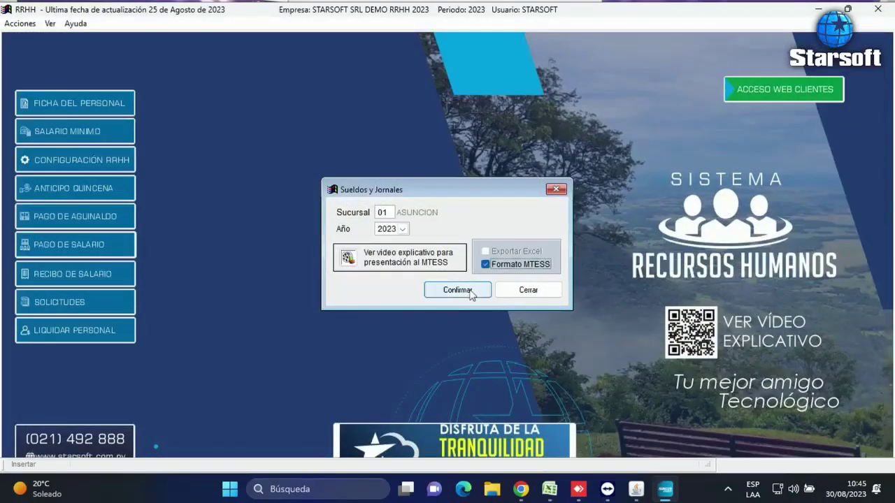
click(459, 290)
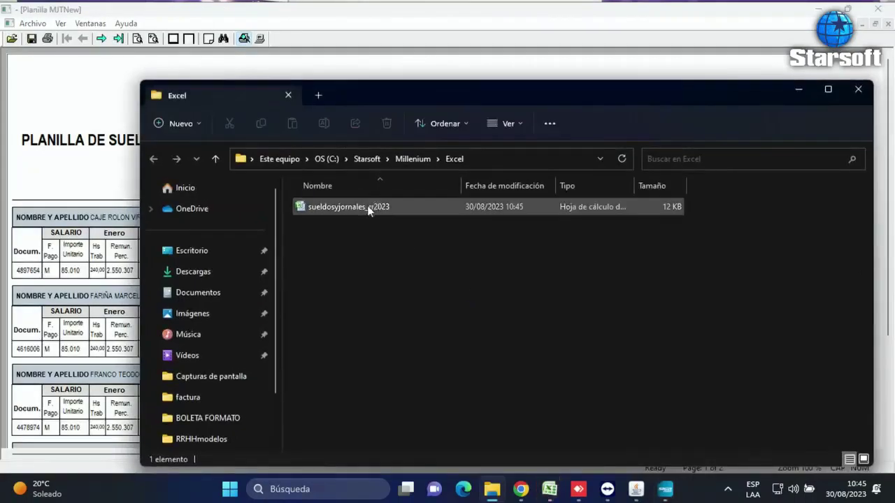
double_click(368, 206)
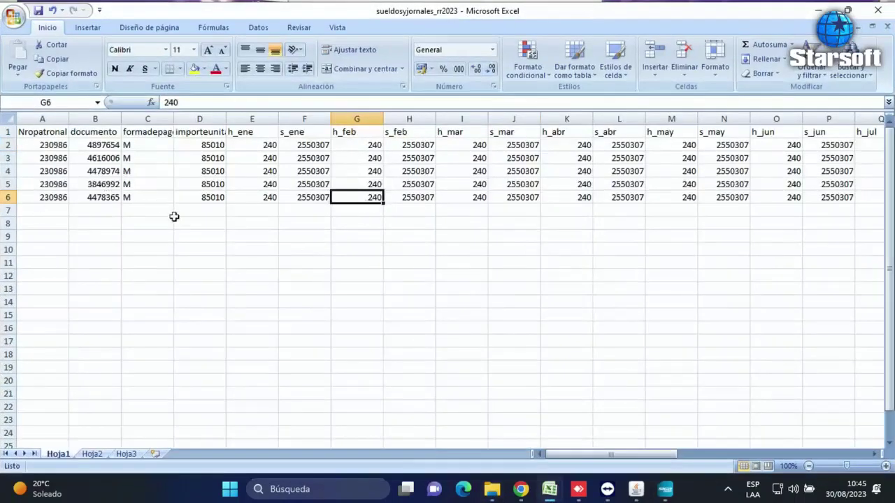
Step: Examine row 2 of the exported sheet across the employer number, document and monthly hours and salary columns, and close the workbook
click(53, 148)
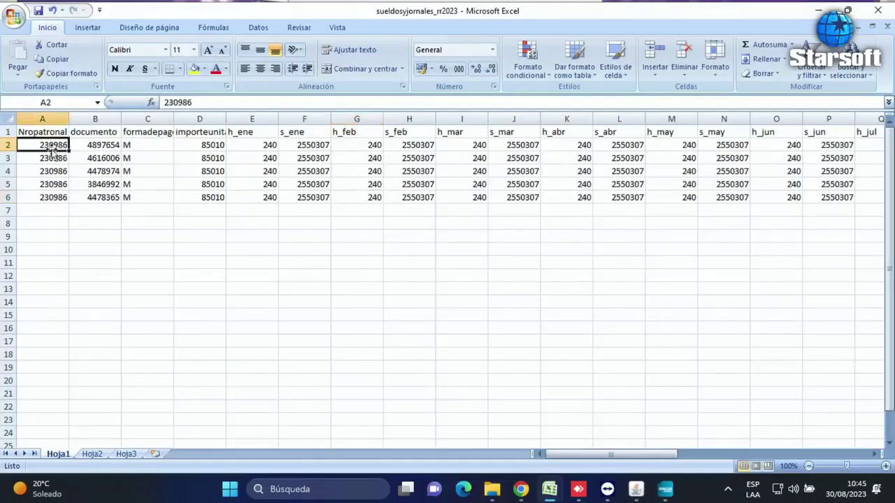
click(100, 148)
click(252, 149)
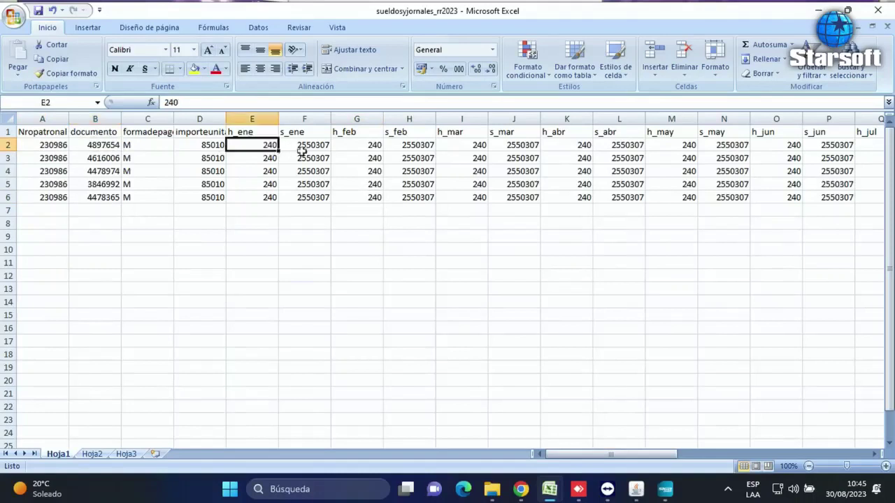
key(Right)
key(Right)
key(Right)
key(Right)
key(Right)
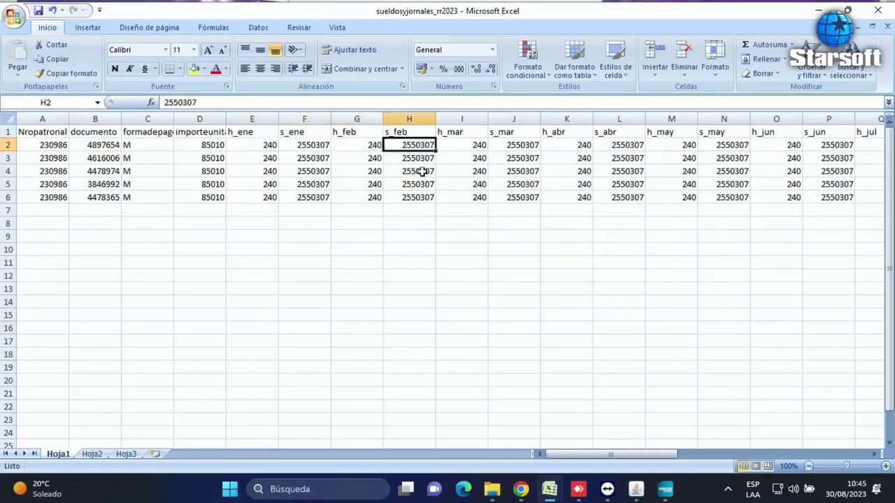
key(Right)
key(Right)
key(Right)
key(Right)
key(Right)
key(Right)
key(Right)
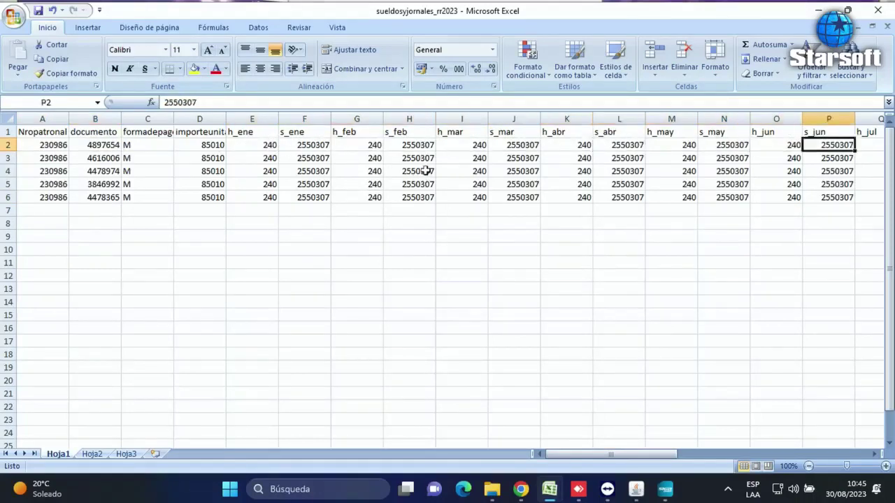
key(Right)
key(Right)
key(Right)
key(Right)
key(Right)
key(Right)
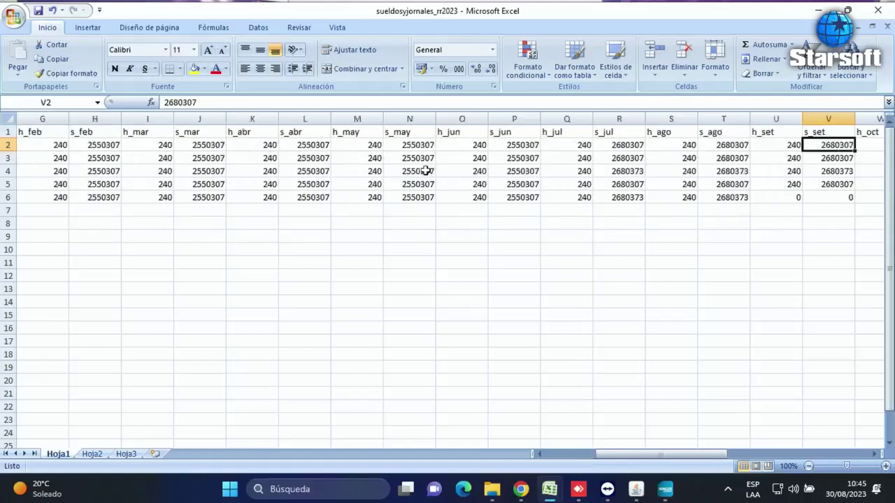
key(Right)
key(Right)
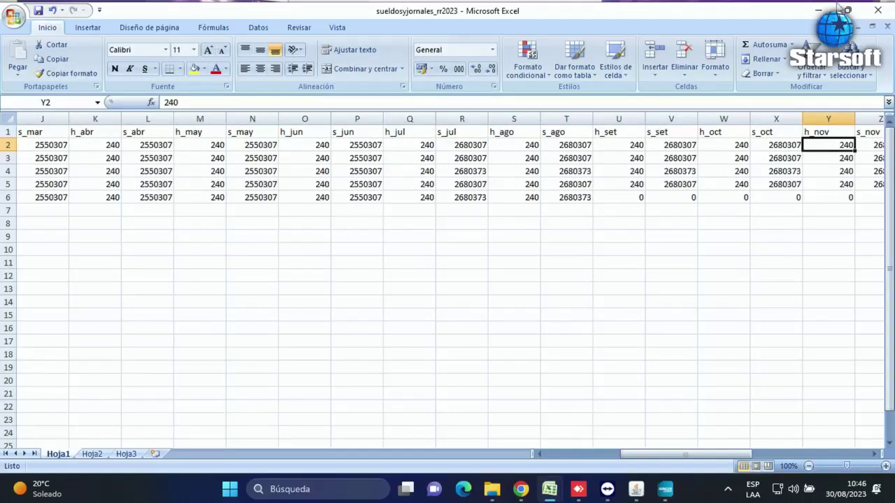
click(885, 16)
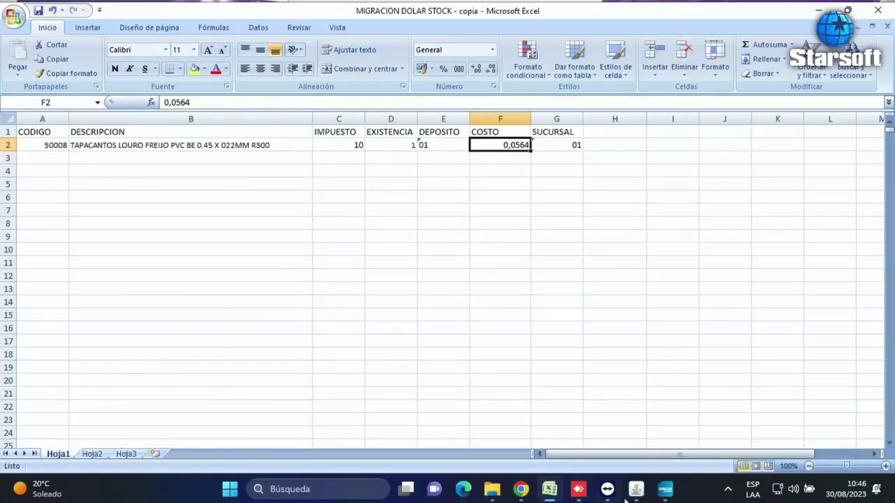
Step: Switch back to the RRHH system, close the Planilla de Sueldos y Jornales preview and exit the Sueldos y Jornales dialog
click(664, 493)
click(724, 422)
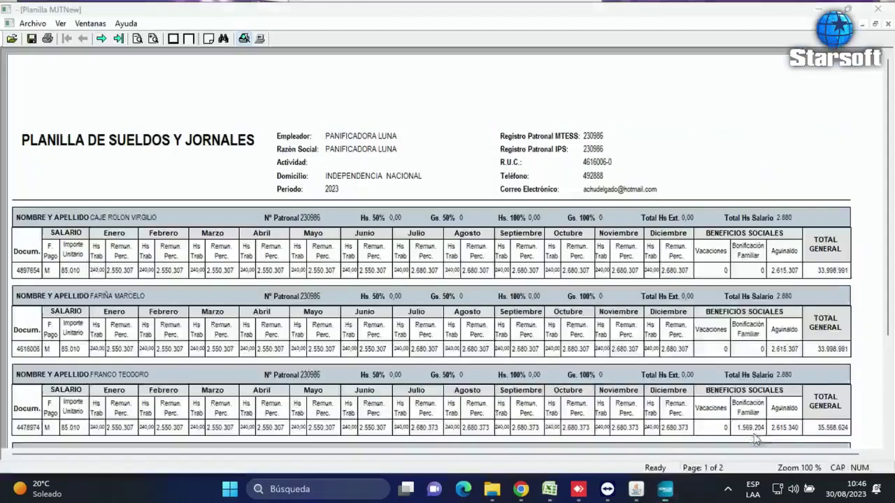
click(880, 10)
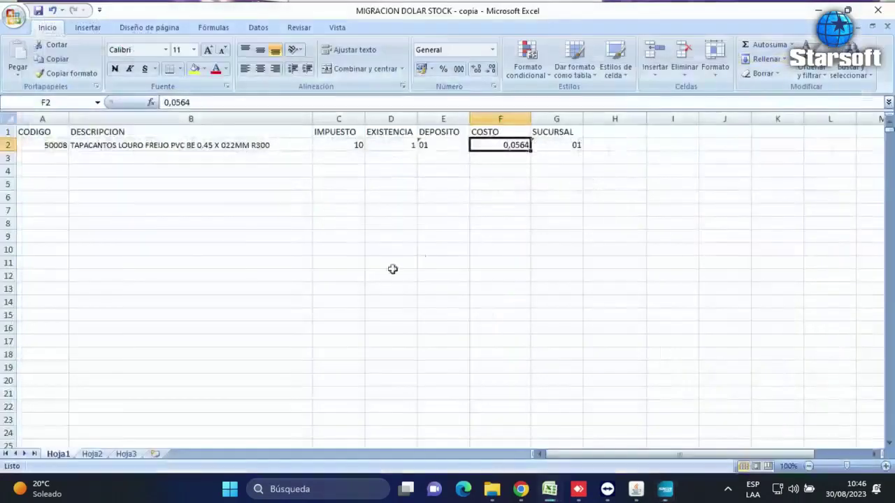
click(665, 489)
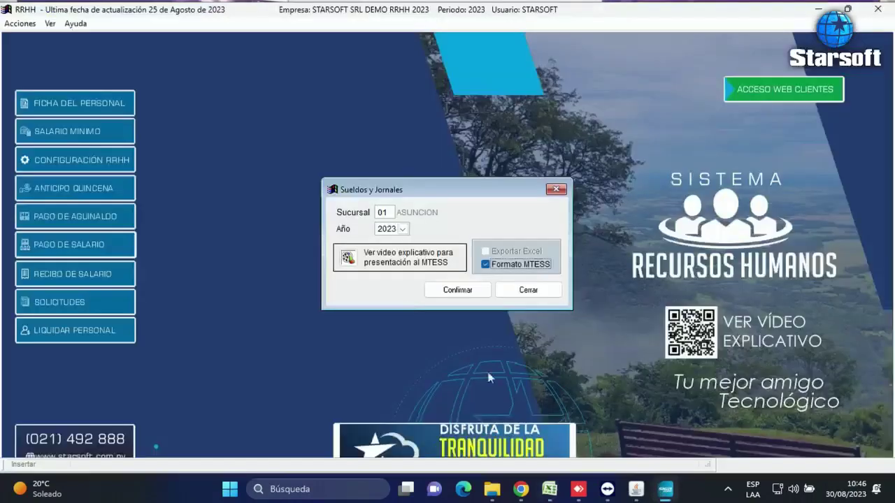
click(518, 291)
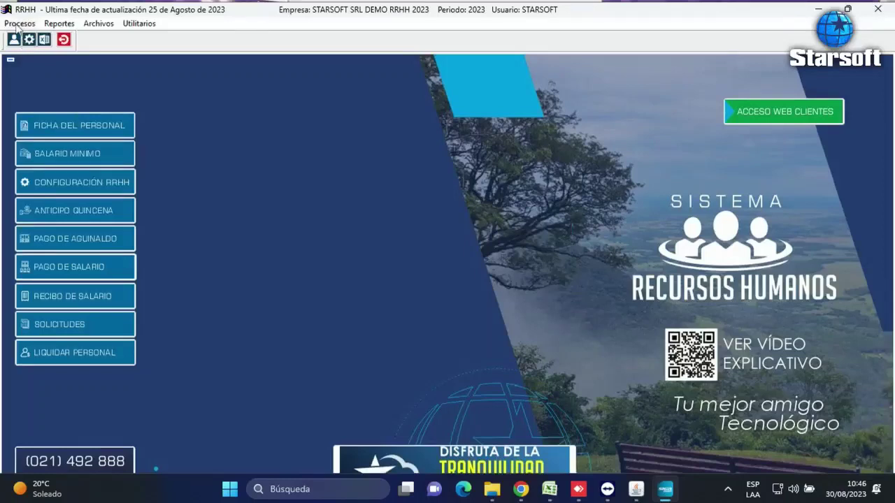
click(19, 24)
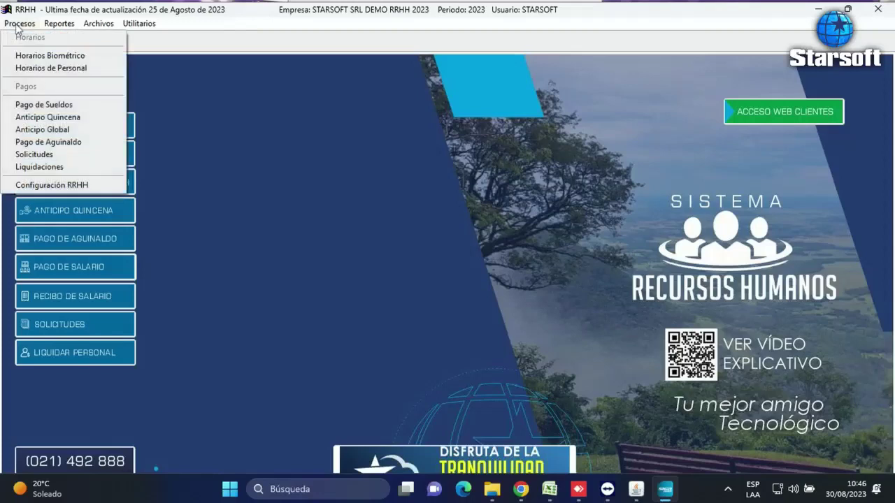
mouse_move(46, 27)
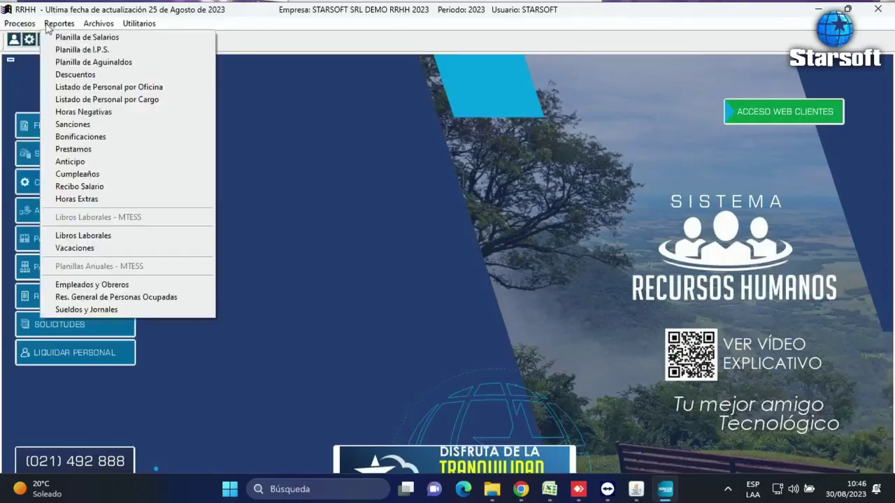
click(100, 27)
click(101, 26)
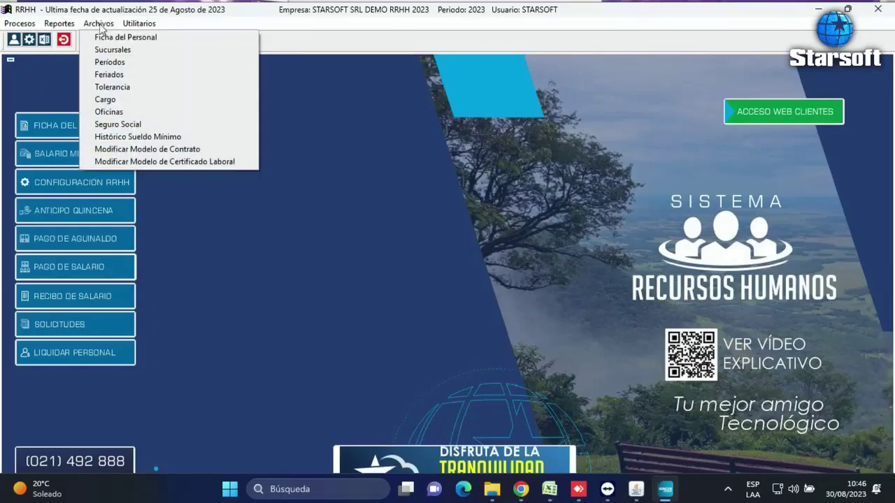
mouse_move(61, 26)
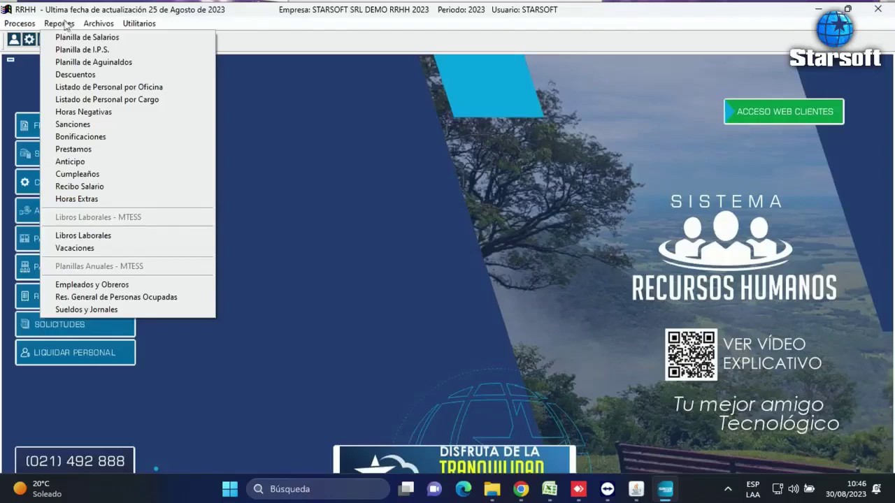
click(302, 148)
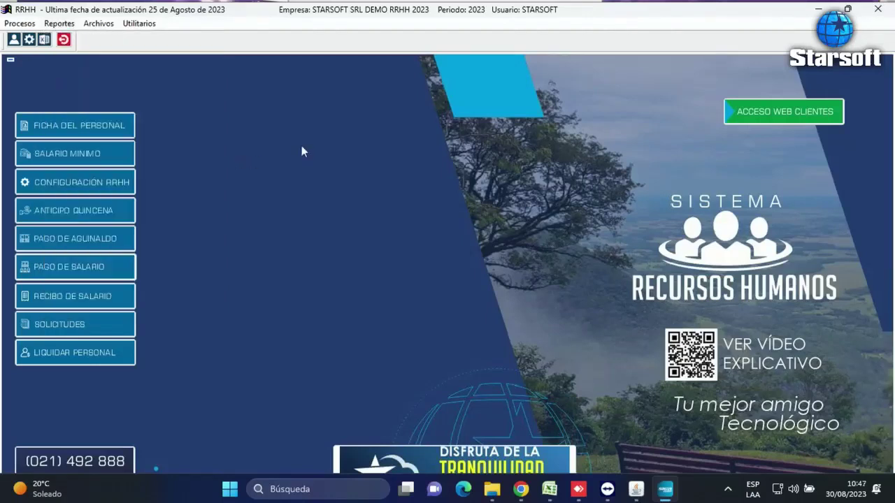